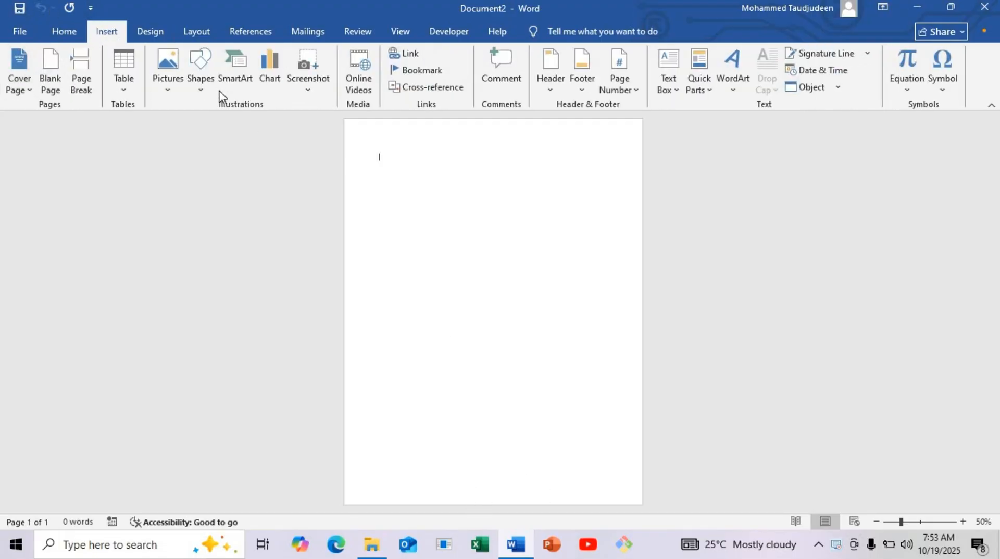
Step: Draw a thin horizontal rectangle about 0.63" high and 8.23" wide across the lower part of the page
click(200, 80)
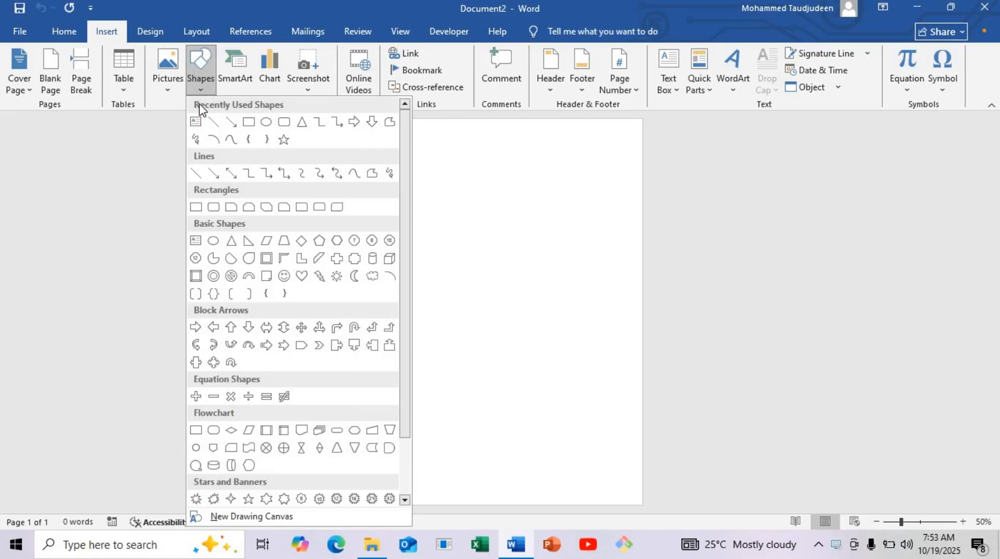
click(249, 121)
drag(364, 387, 651, 399)
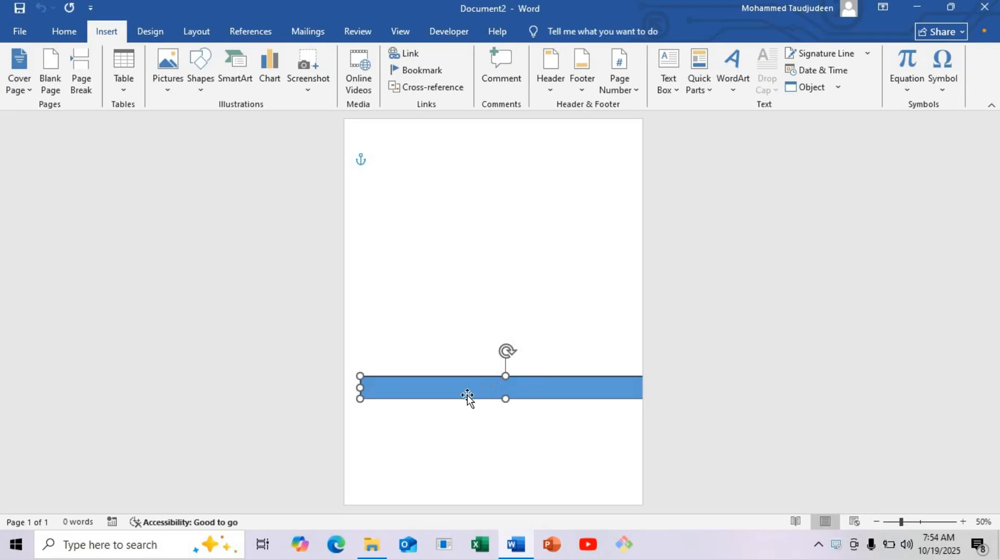
drag(431, 391, 388, 397)
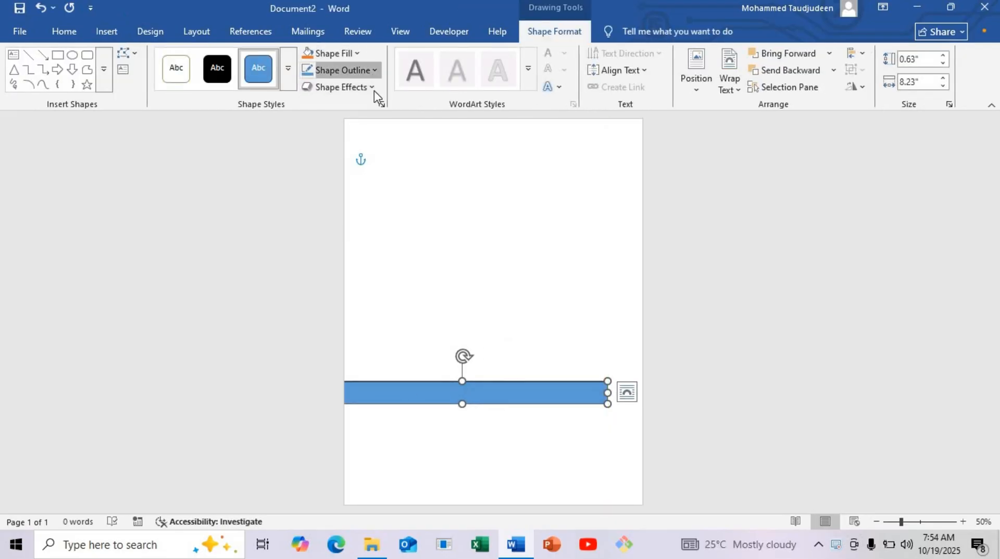
Step: Remove the rectangle's outline and fill it with dark gold
click(364, 71)
click(375, 309)
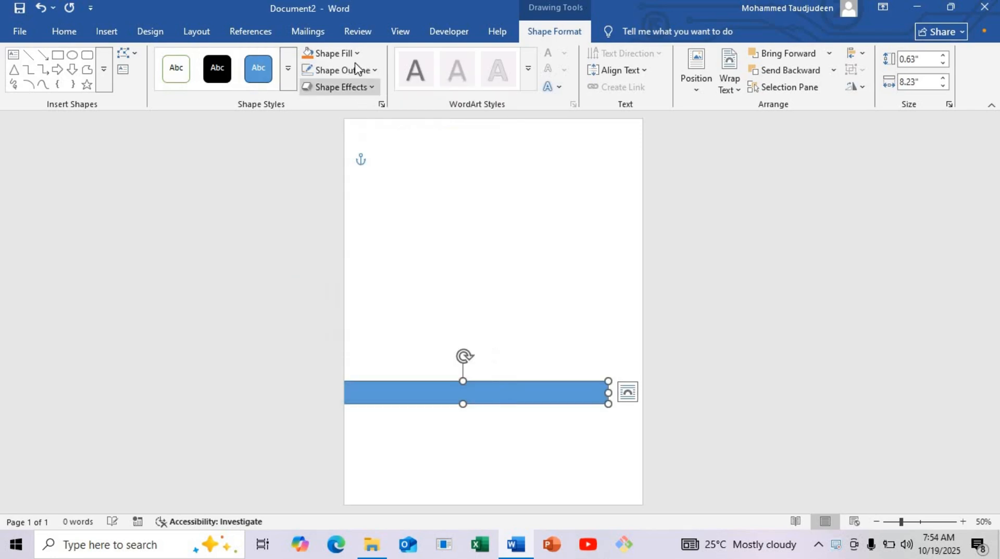
click(353, 54)
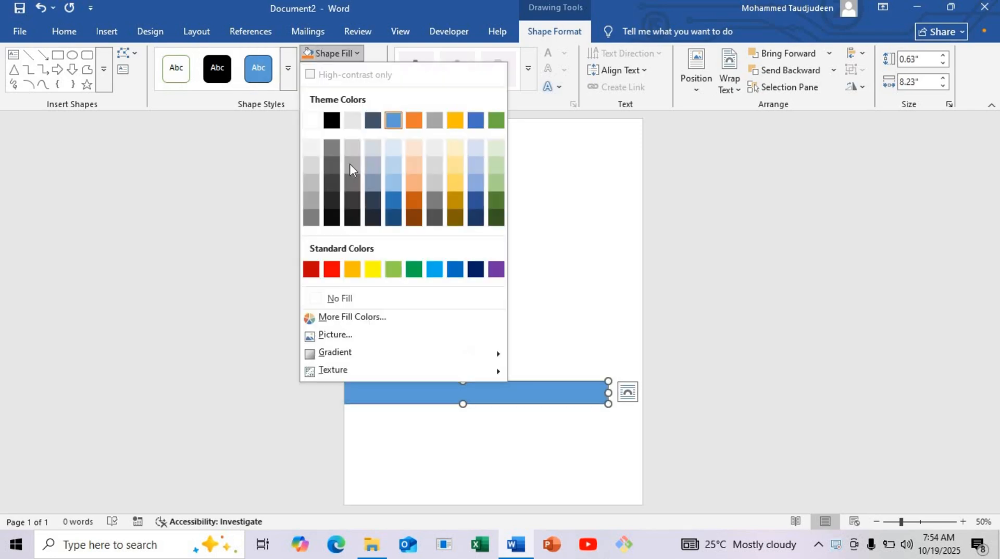
click(457, 200)
Step: Place the gold bar along the page's bottom edge and resize it to about 8.48" wide and 0.5" high
drag(430, 389, 461, 412)
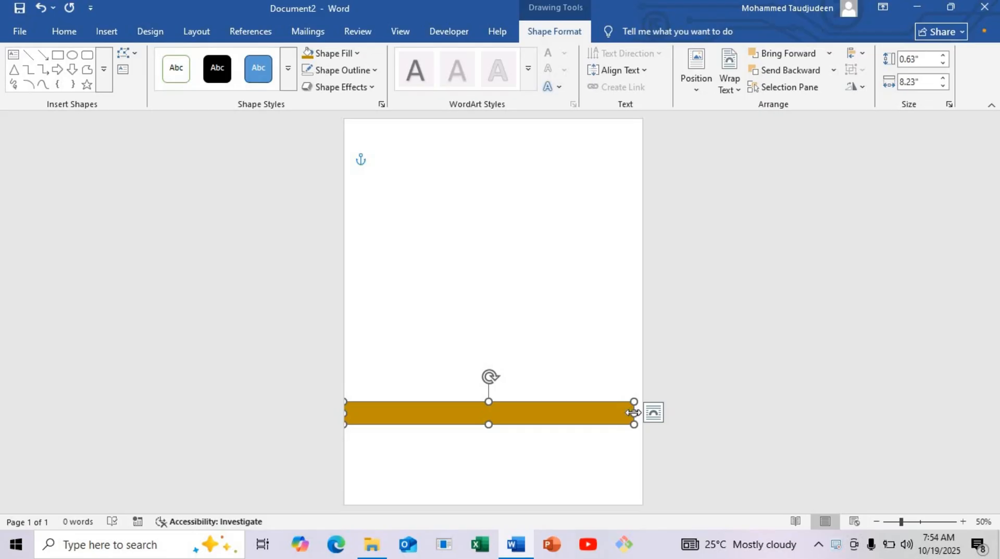
drag(634, 413, 647, 413)
drag(580, 418, 571, 501)
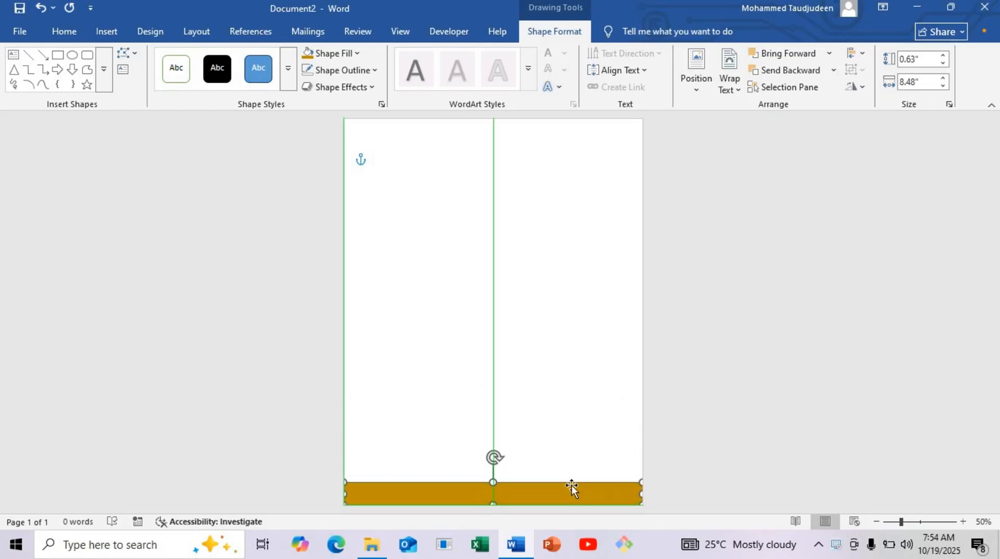
mouse_move(492, 489)
mouse_down()
mouse_move(493, 480)
mouse_move(497, 487)
mouse_up()
click(523, 380)
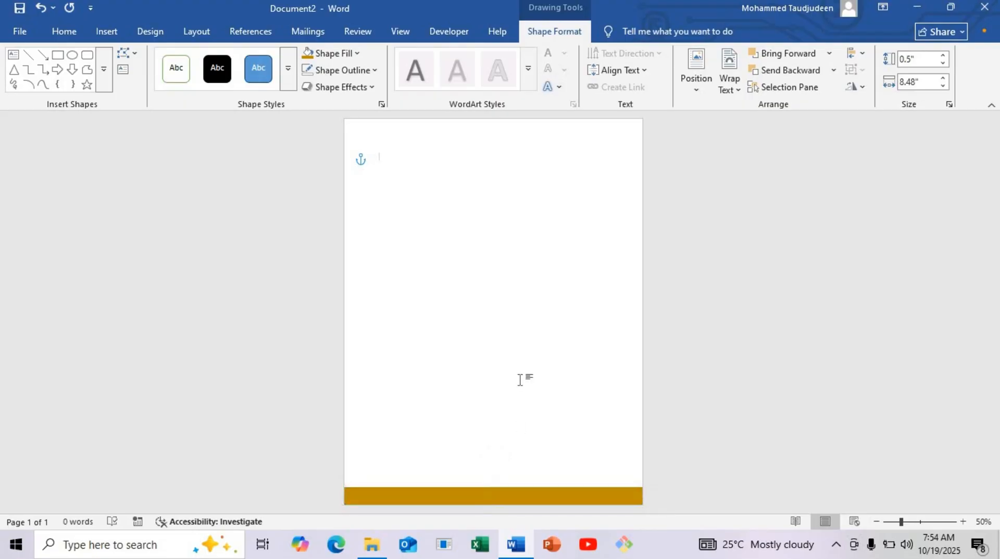
Step: Draw a vertical line about 10.96" long near the page's left edge, from the top down to the bottom edge
click(105, 32)
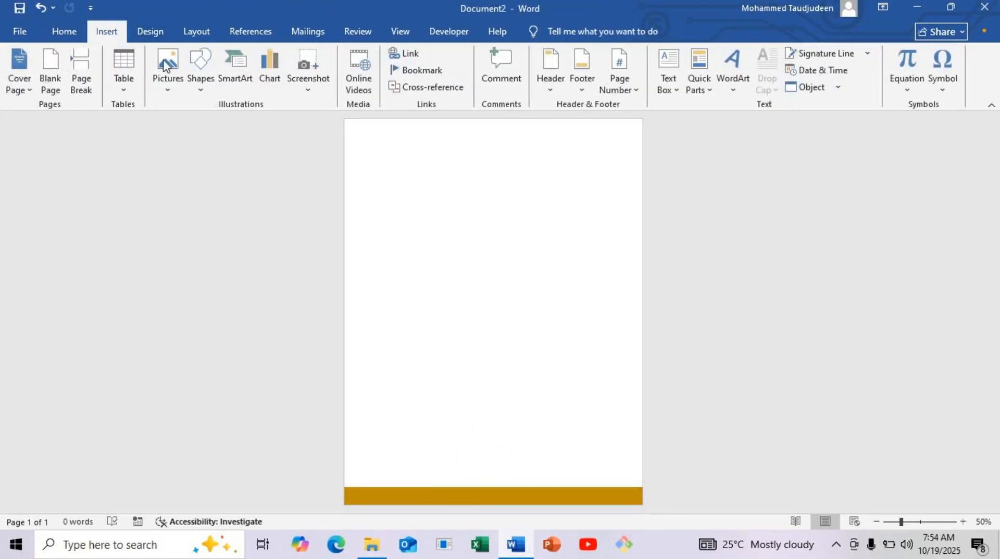
click(207, 80)
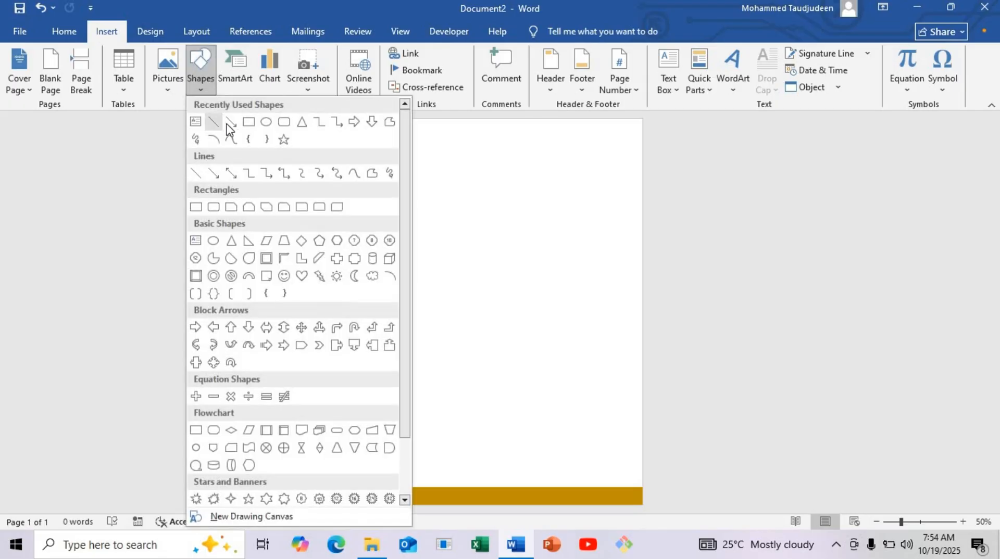
click(217, 124)
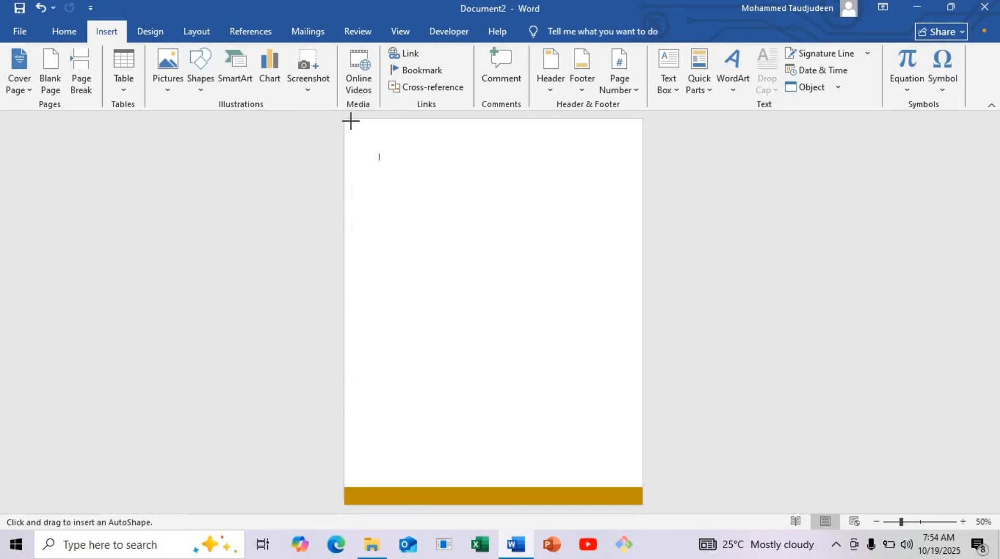
drag(355, 120, 357, 505)
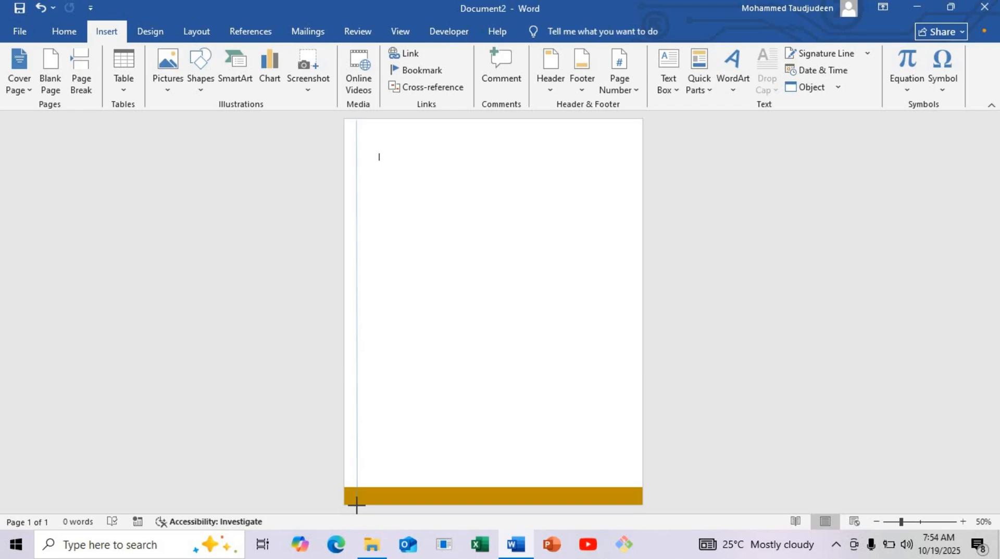
drag(356, 505, 356, 505)
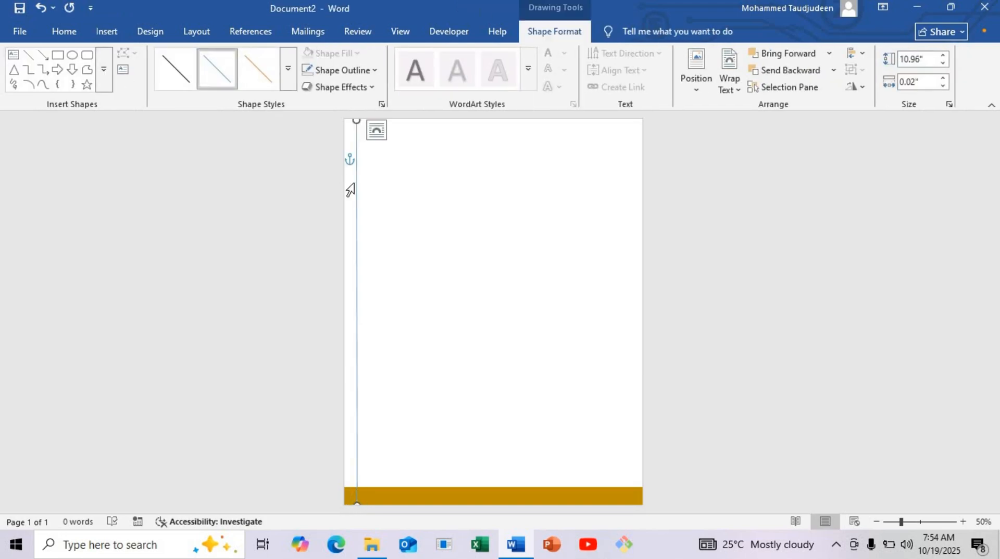
key(Escape)
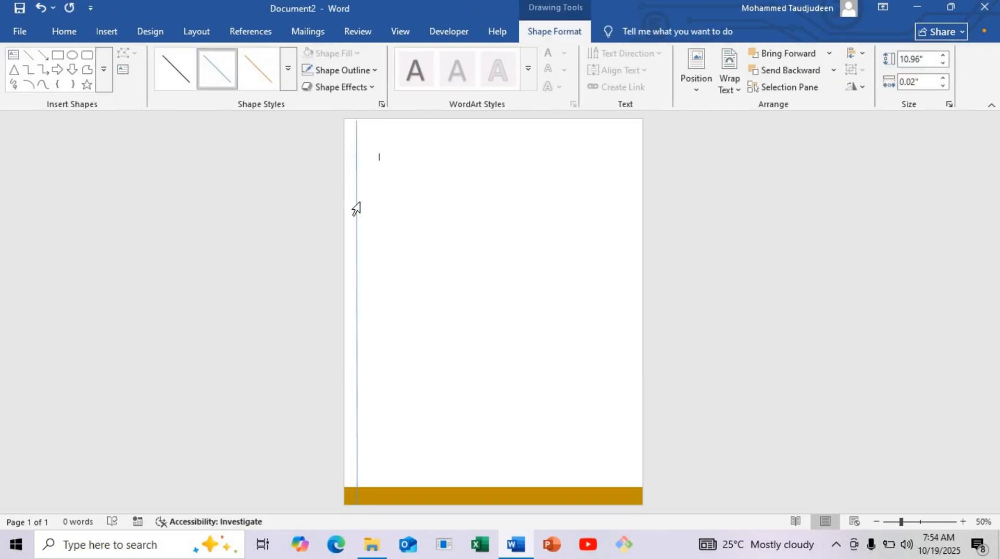
Step: Set the vertical line's width to 5 pt and its color to the same dark gold as the bottom bar
right_click(356, 214)
click(356, 194)
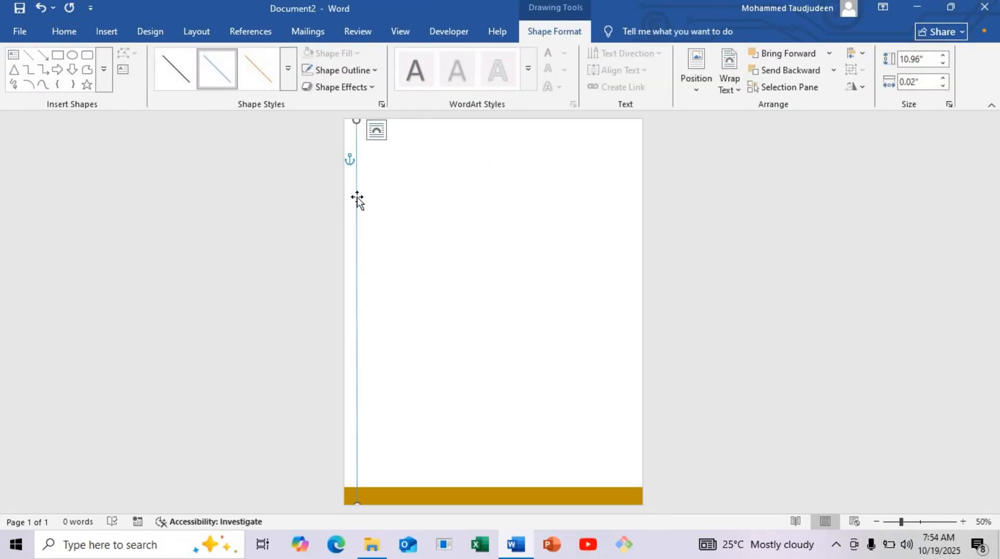
right_click(357, 198)
click(423, 447)
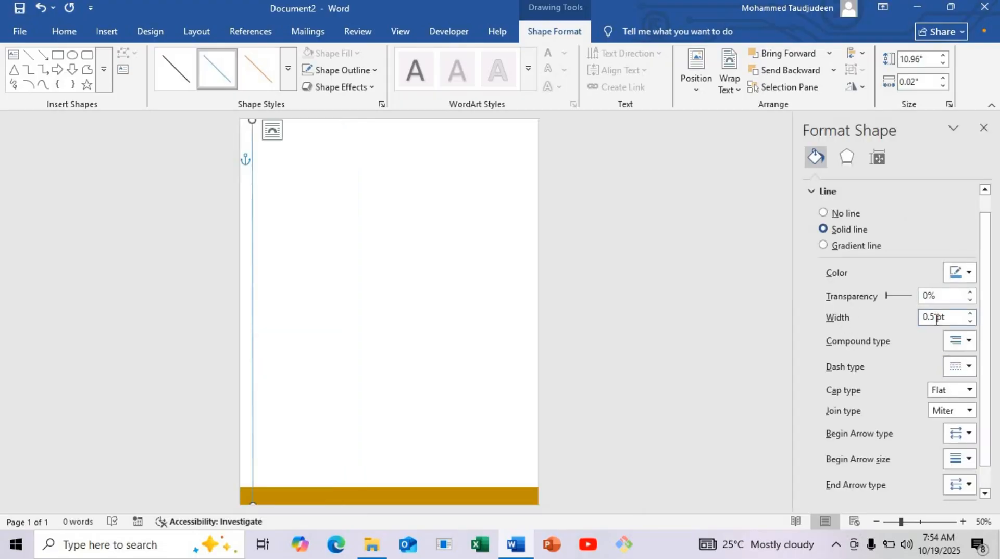
drag(936, 319, 920, 322)
text(5)
key(Return)
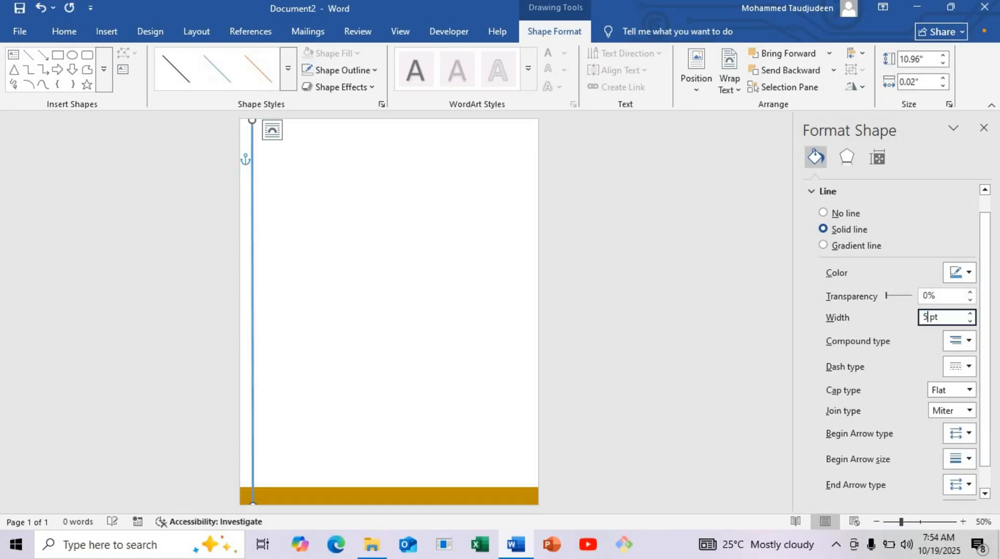
click(968, 271)
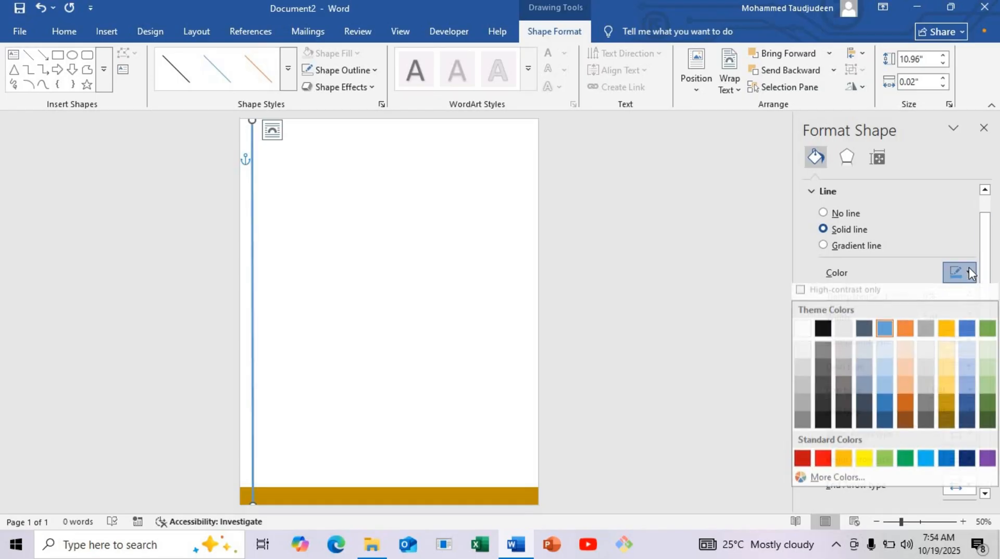
click(945, 407)
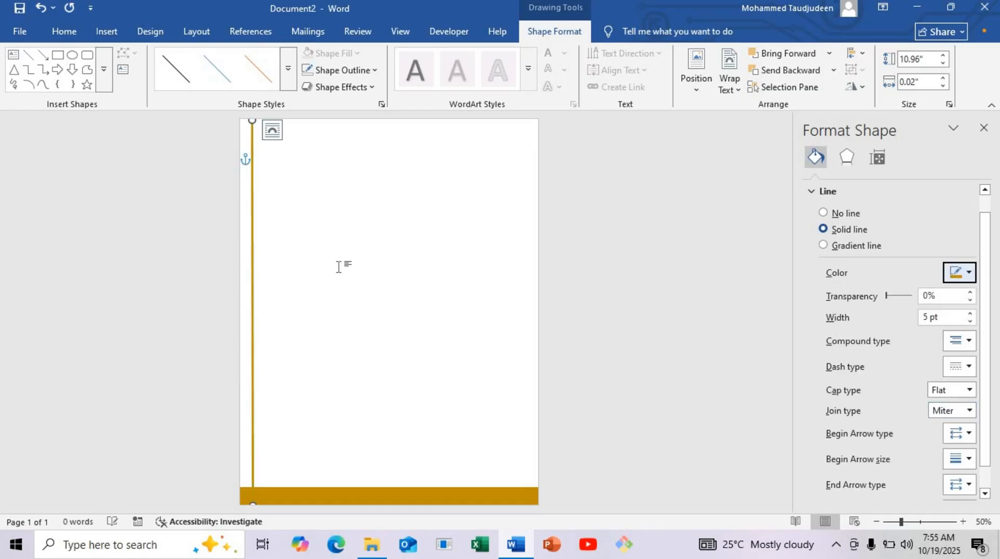
click(284, 243)
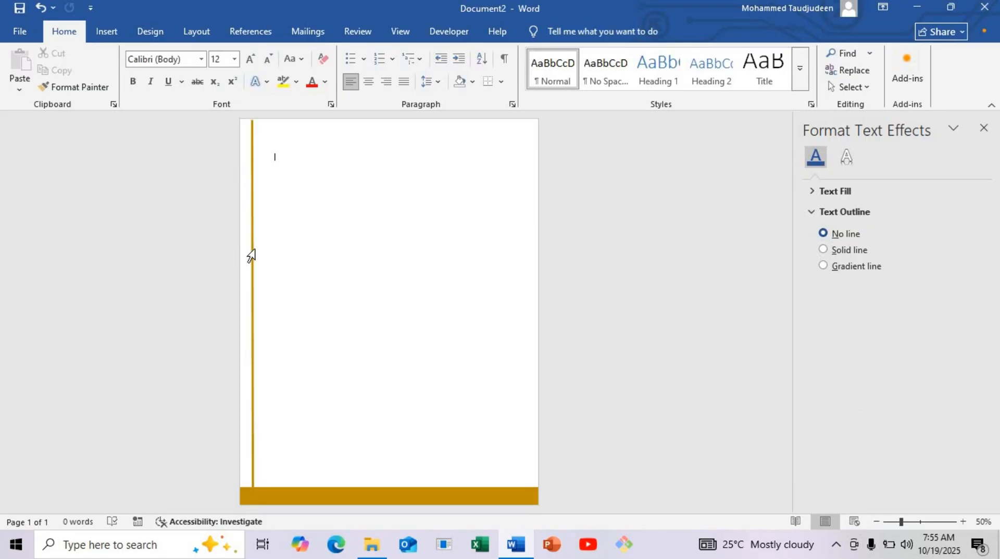
Step: Duplicate the gold line and reshape the copy into a horizontal line from the page's left edge, crossing the vertical line near the top
right_click(248, 250)
click(251, 257)
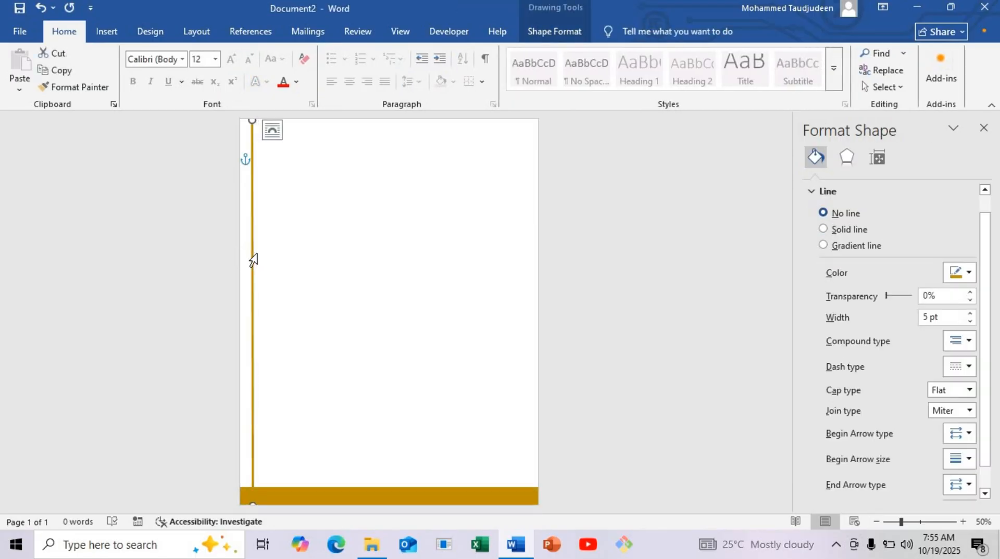
drag(252, 262, 333, 306)
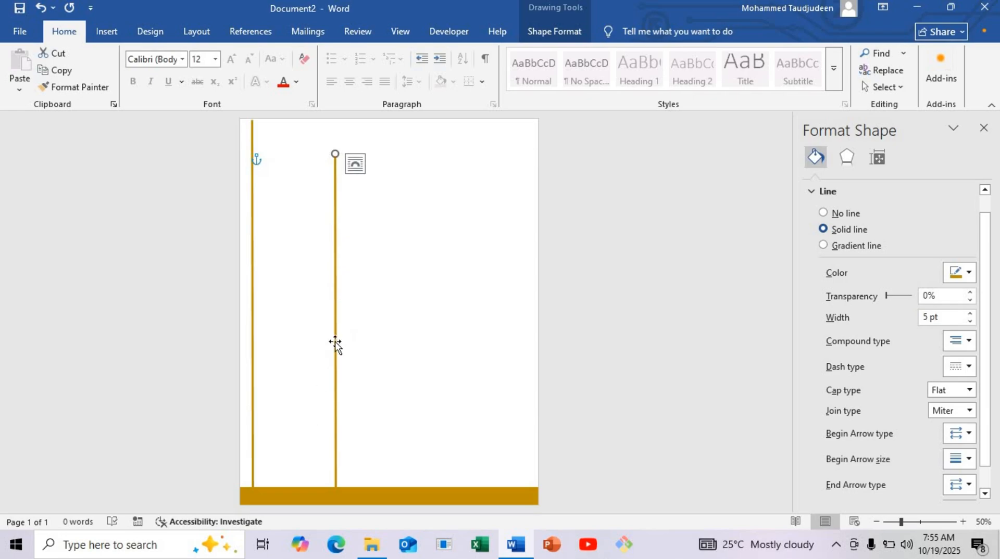
mouse_move(342, 321)
mouse_down()
mouse_move(345, 341)
mouse_move(364, 286)
mouse_move(352, 337)
mouse_move(346, 319)
mouse_move(369, 333)
mouse_move(323, 328)
mouse_up()
drag(322, 140, 464, 119)
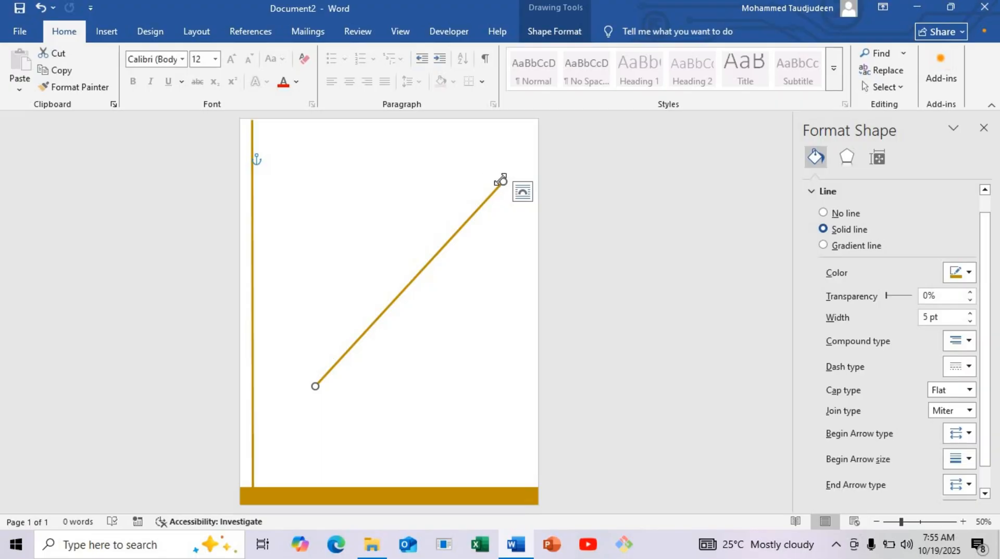
drag(502, 178, 461, 145)
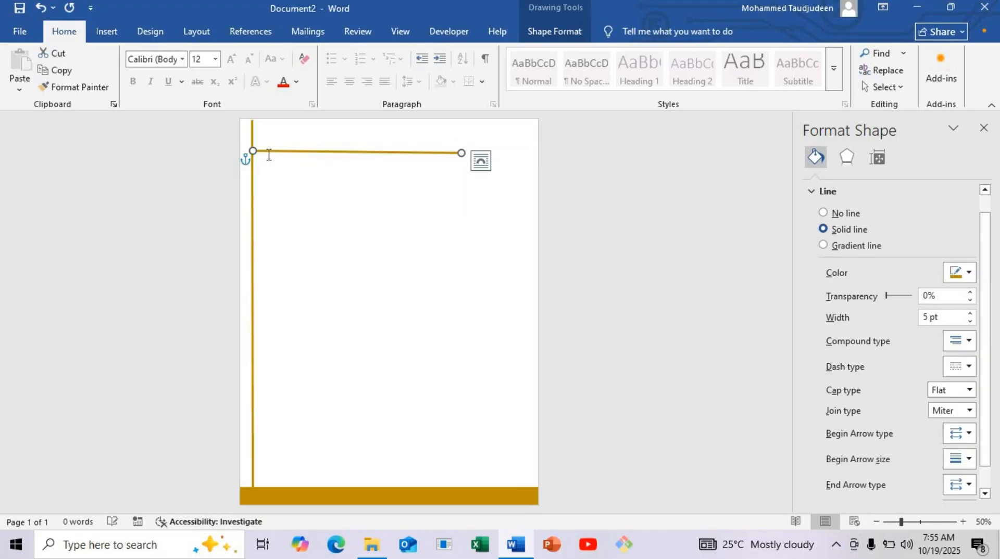
mouse_move(252, 150)
mouse_down()
mouse_move(286, 159)
mouse_move(284, 188)
mouse_move(257, 181)
mouse_up()
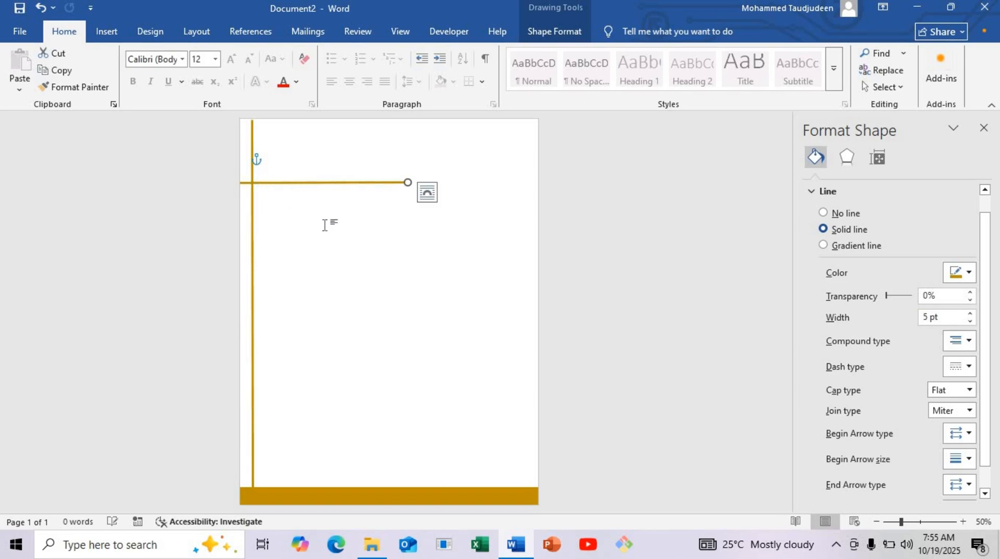
click(327, 222)
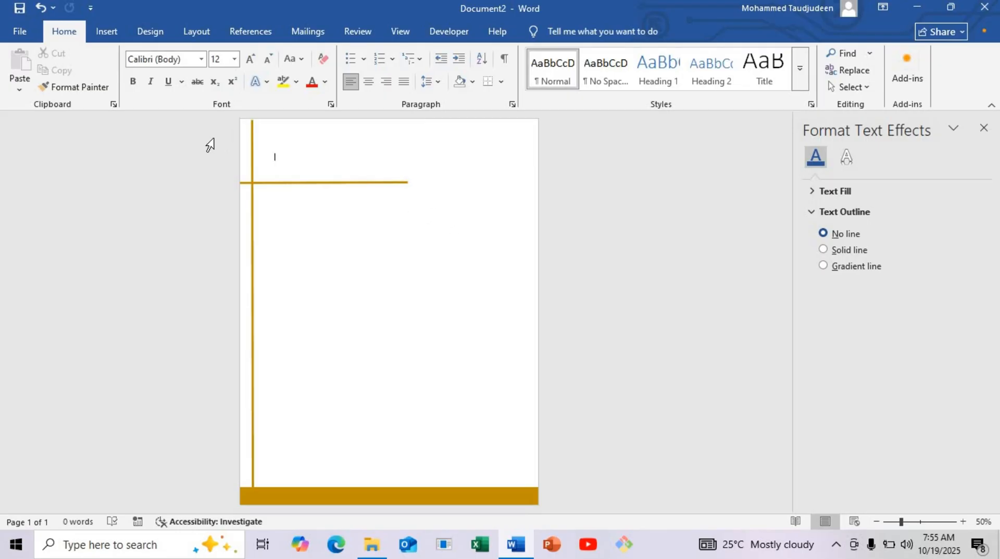
Step: Draw a parallelogram about 0.48" high and 0.65" wide above the horizontal line, just beside the vertical line
click(106, 32)
click(197, 73)
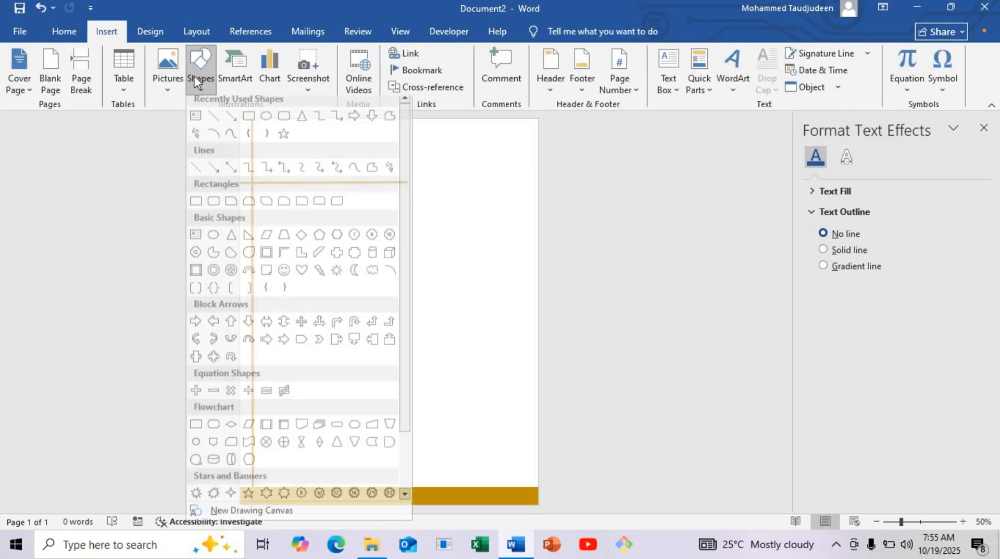
click(266, 235)
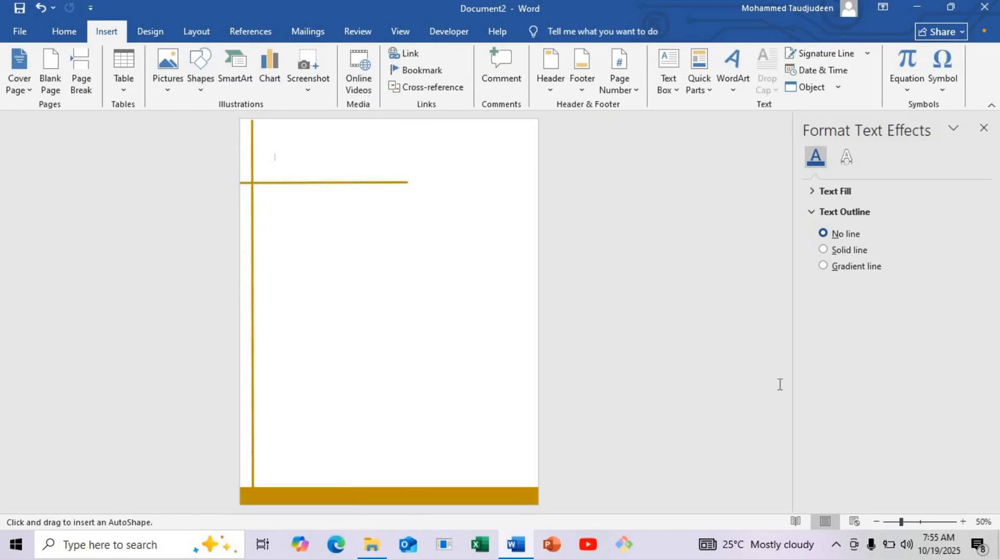
click(915, 522)
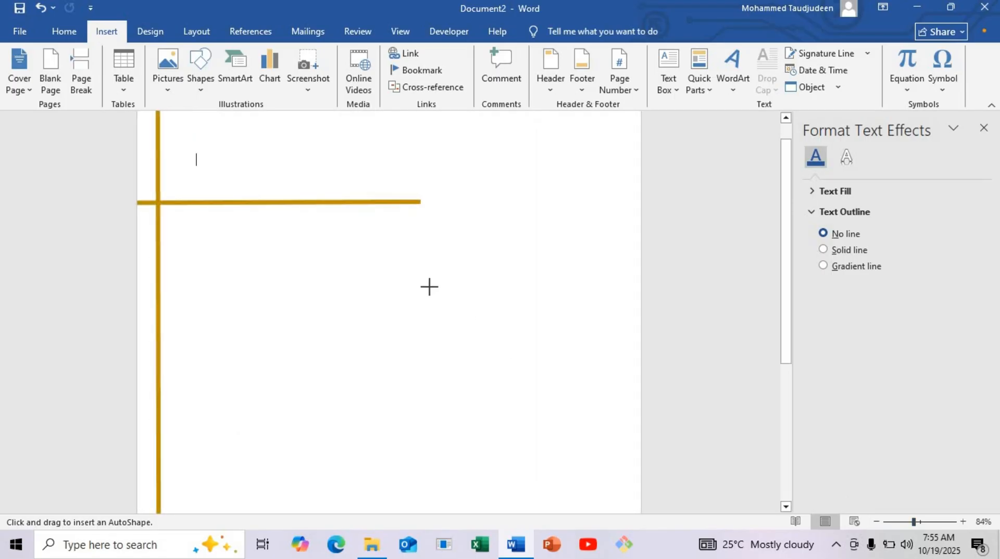
drag(211, 163, 249, 192)
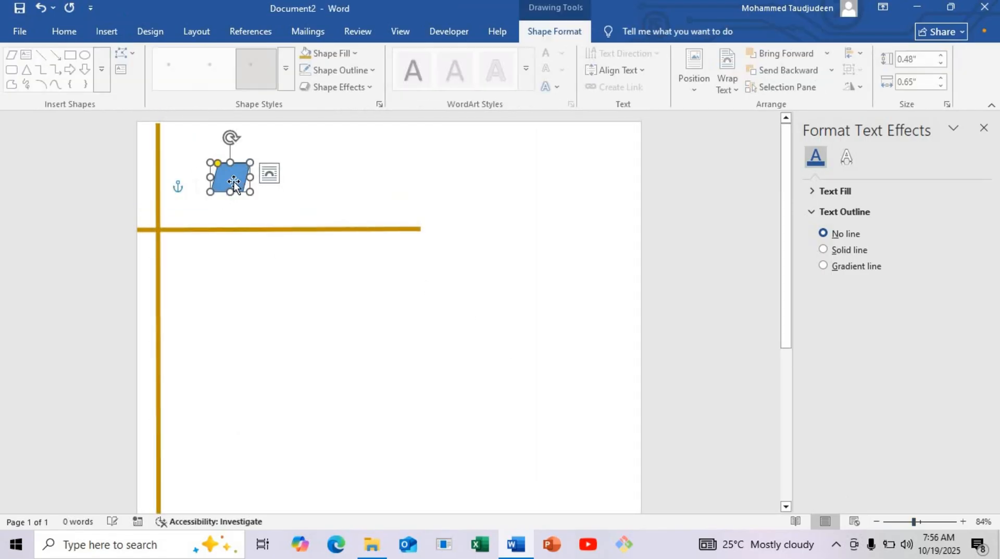
Step: Give the parallelogram no outline and a dark gold fill, and shrink it to about 0.36" high by 0.57" wide
click(359, 70)
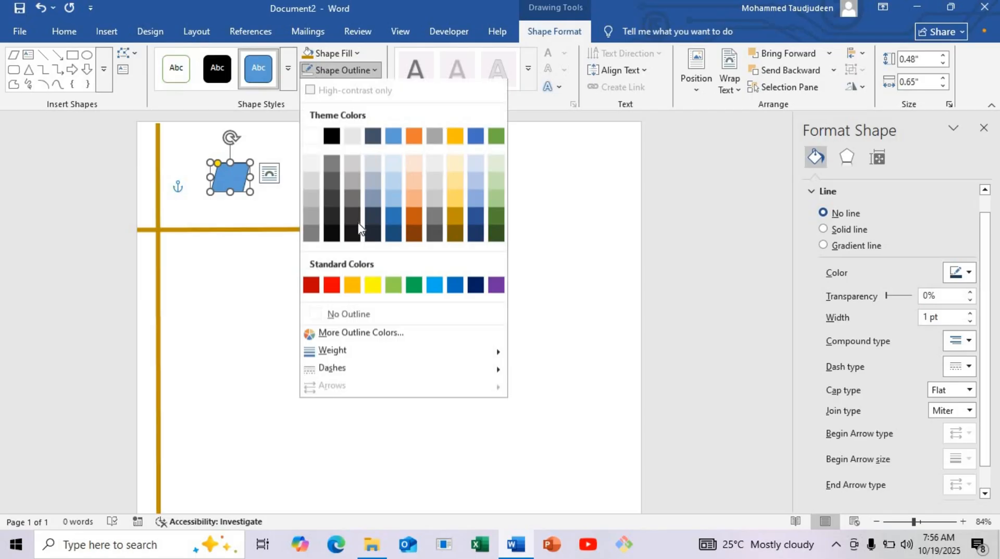
click(350, 313)
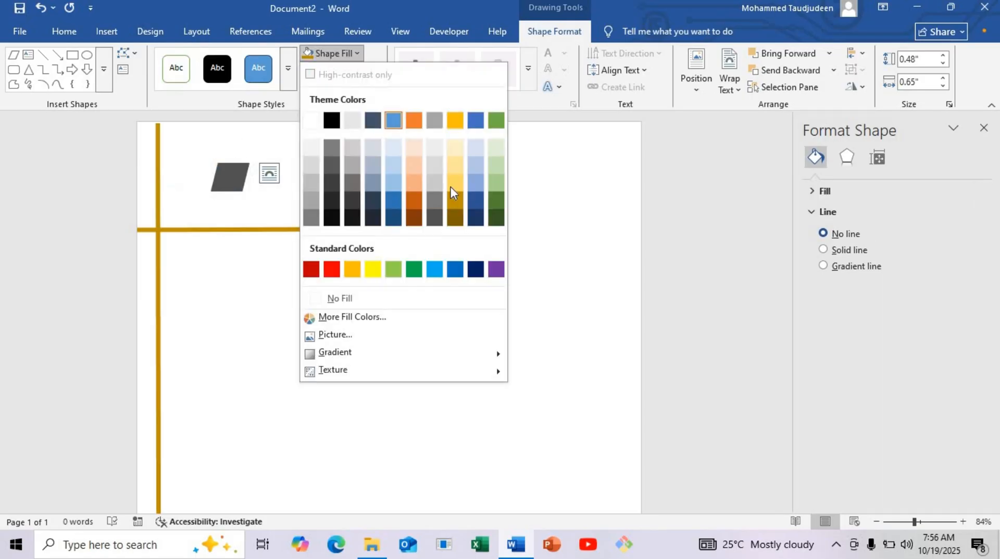
click(457, 212)
drag(233, 181, 238, 189)
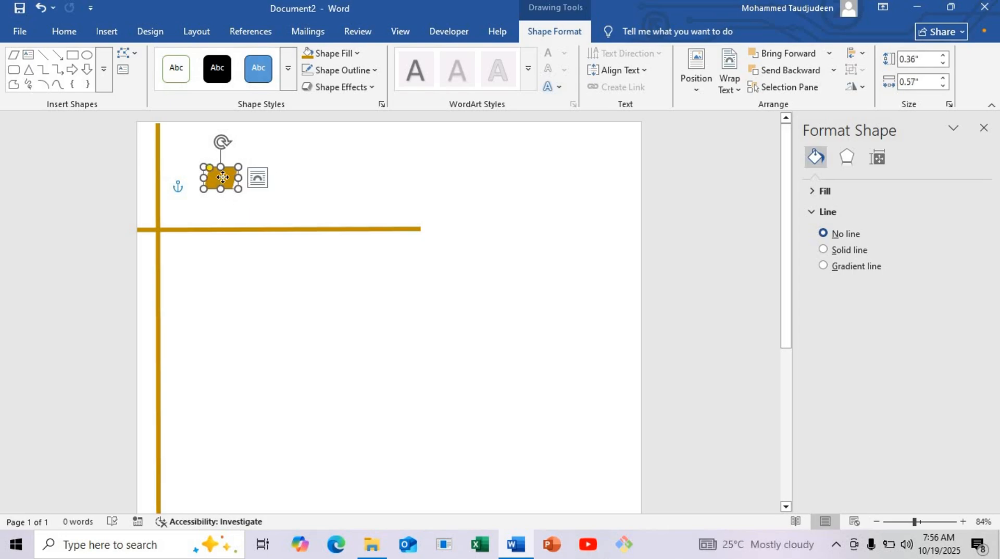
Step: Duplicate the gold parallelogram so the copy overlaps slightly above the original, and give the copy a white outline
drag(223, 180, 223, 163)
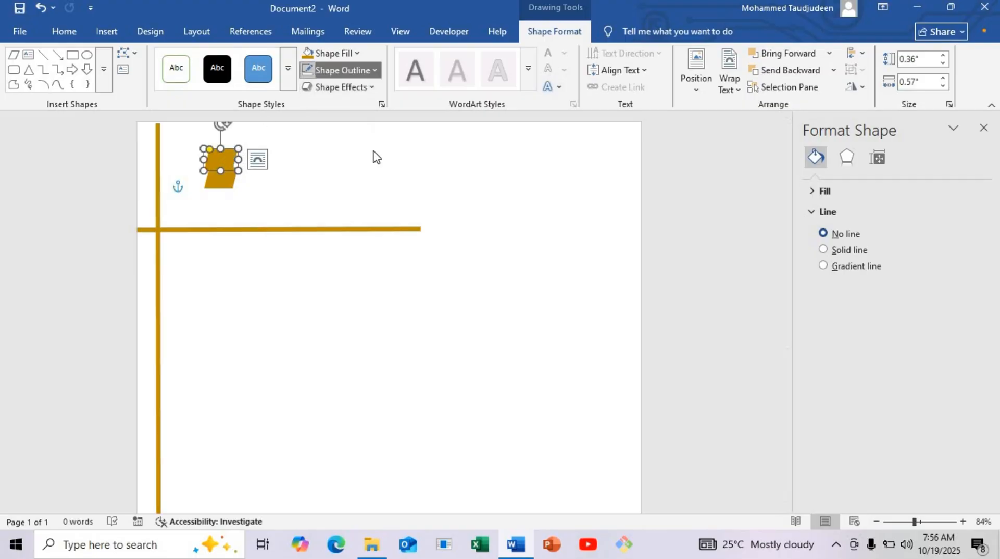
click(341, 69)
click(312, 139)
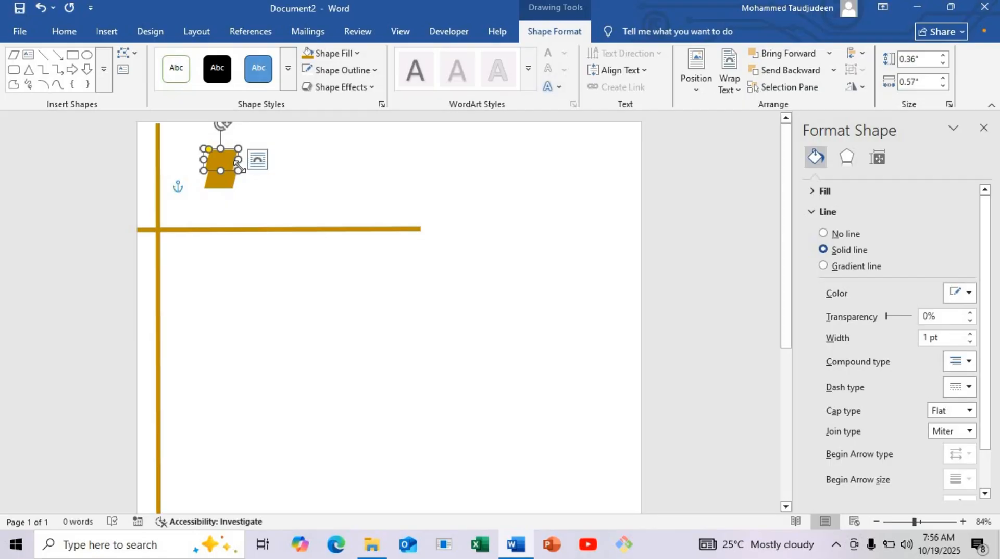
Step: Shrink the upper parallelogram to about 0.27" high by 0.41" wide and move it over the larger one's upper-left part
drag(237, 169, 229, 169)
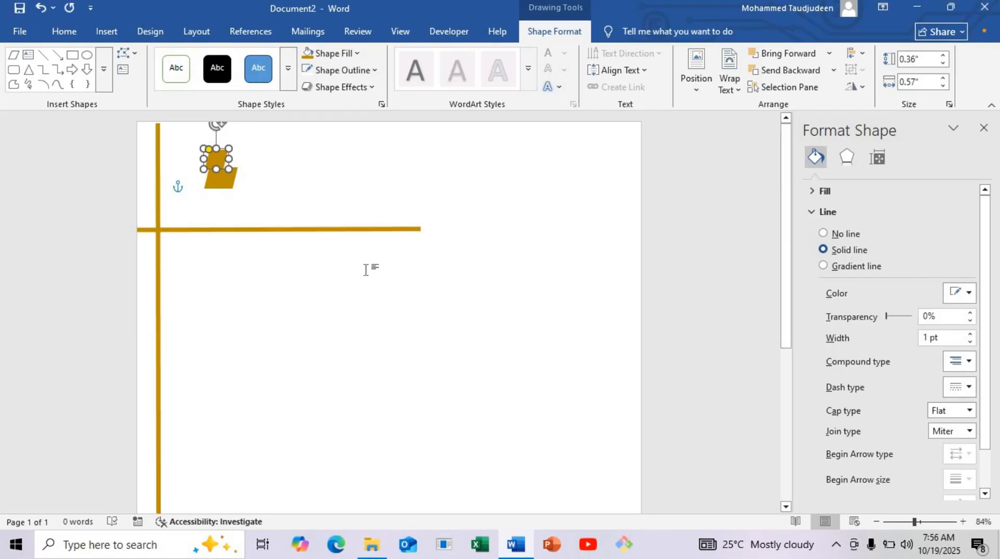
click(931, 521)
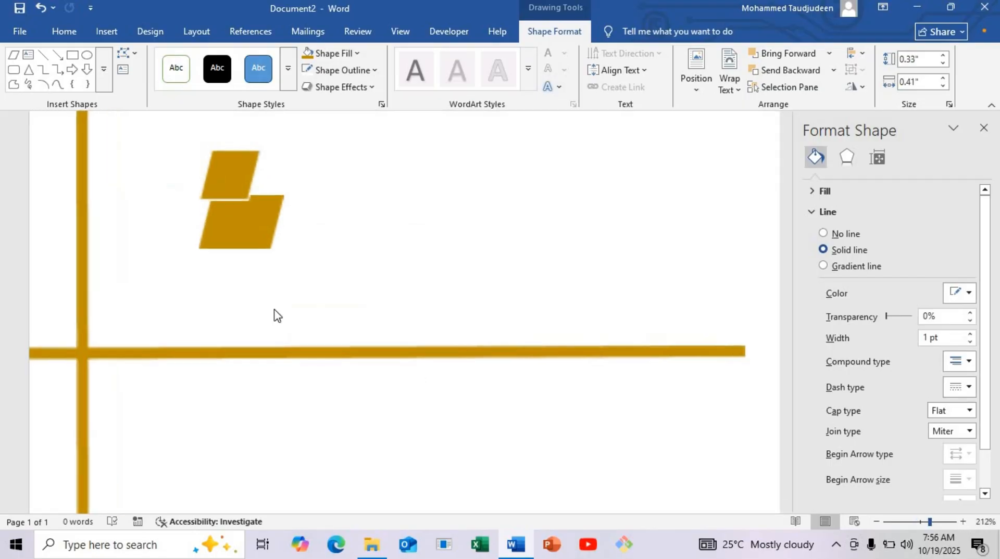
scroll(249, 194, up, 1)
mouse_move(225, 238)
mouse_down()
mouse_move(220, 253)
mouse_move(232, 257)
mouse_up()
key(Down)
key(Down)
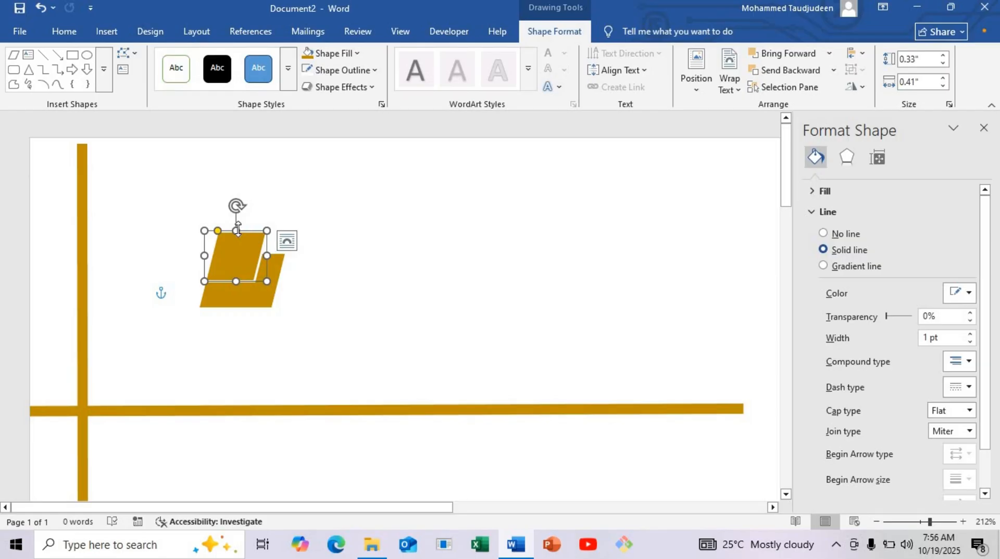
drag(236, 234, 235, 243)
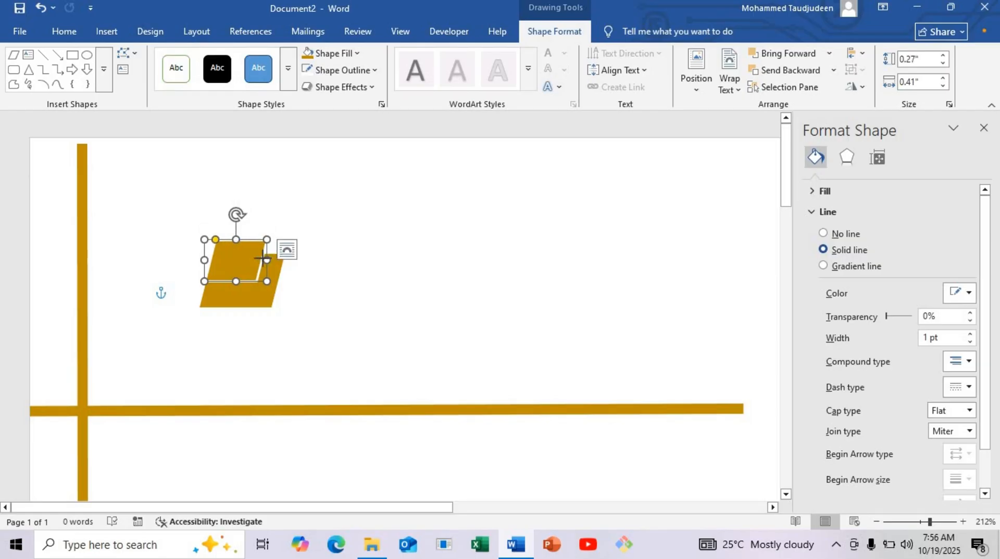
Step: Narrow the upper parallelogram to about 0.36" and duplicate it onto the larger one's lower-right part, fine-tuning the copy's vertical position
drag(260, 259, 262, 296)
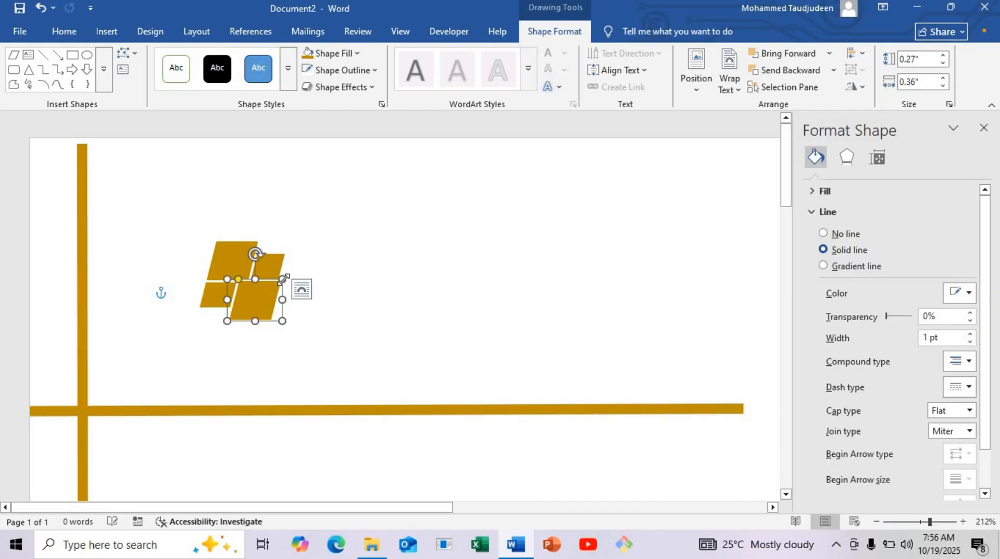
key(ctrl+Down)
key(ctrl+Down)
key(ctrl+Down)
key(ctrl+Down)
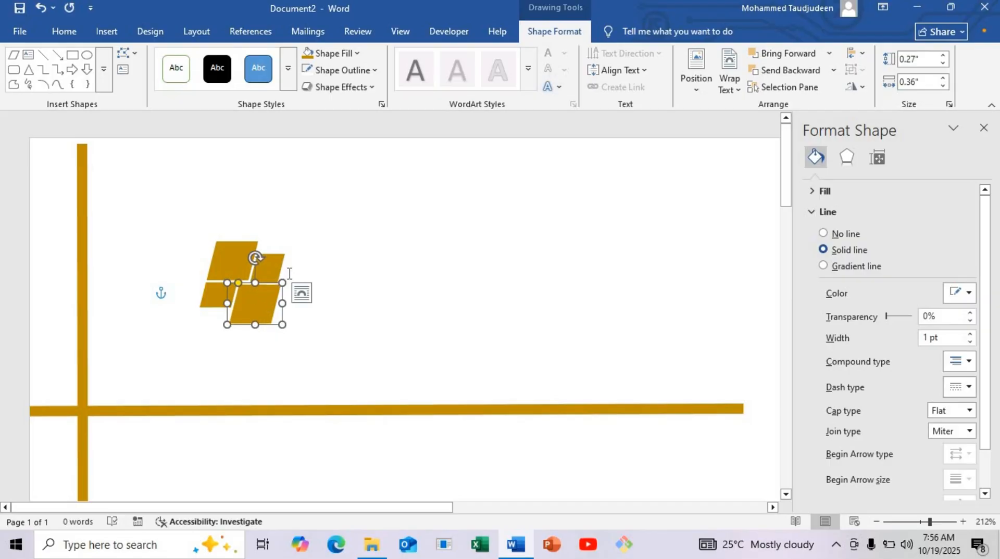
click(311, 269)
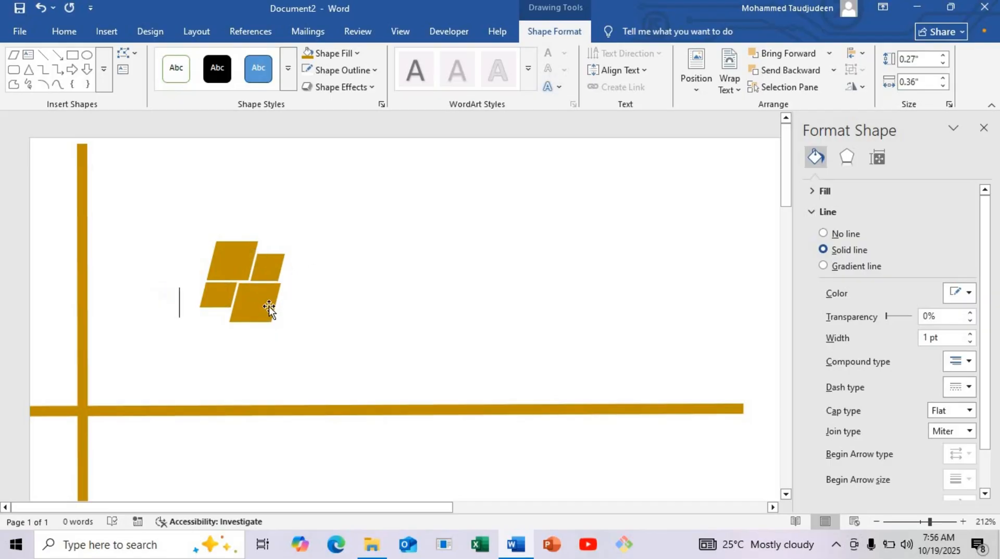
Step: Reshape the logo's lower-right parallelogram to about 0.24" high by 0.39" wide, trimming its right side in line with the piece above
click(253, 302)
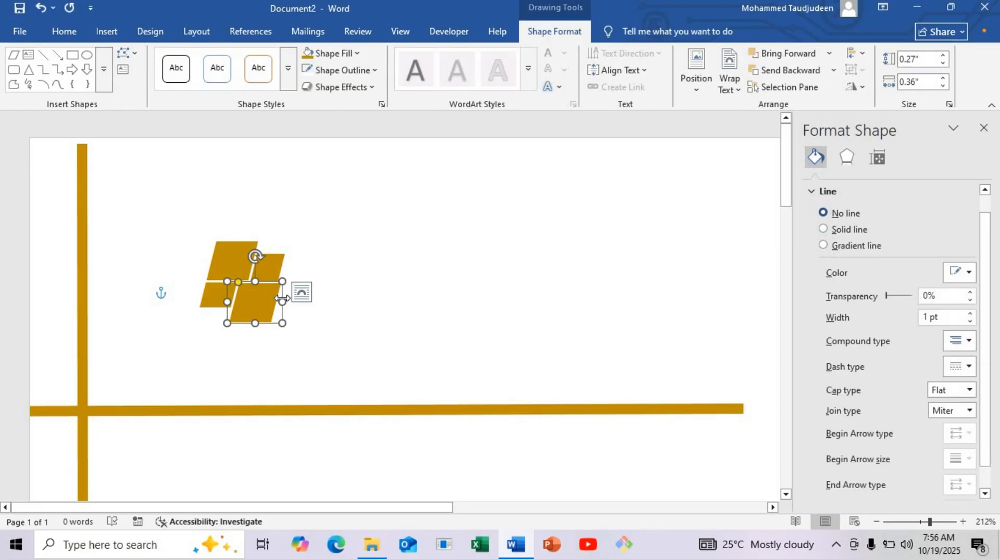
mouse_move(283, 302)
mouse_down()
mouse_move(259, 314)
mouse_move(272, 300)
mouse_up()
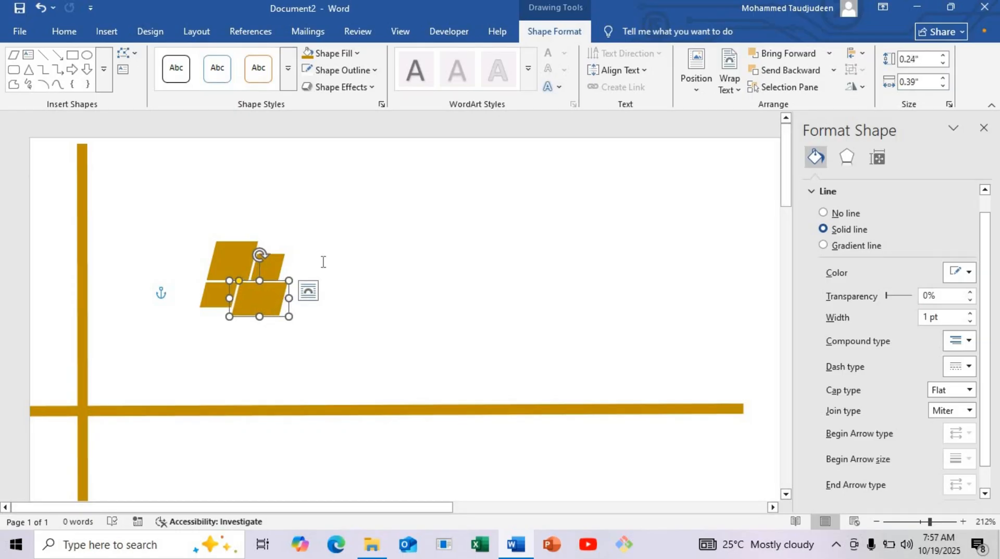
click(283, 307)
click(284, 303)
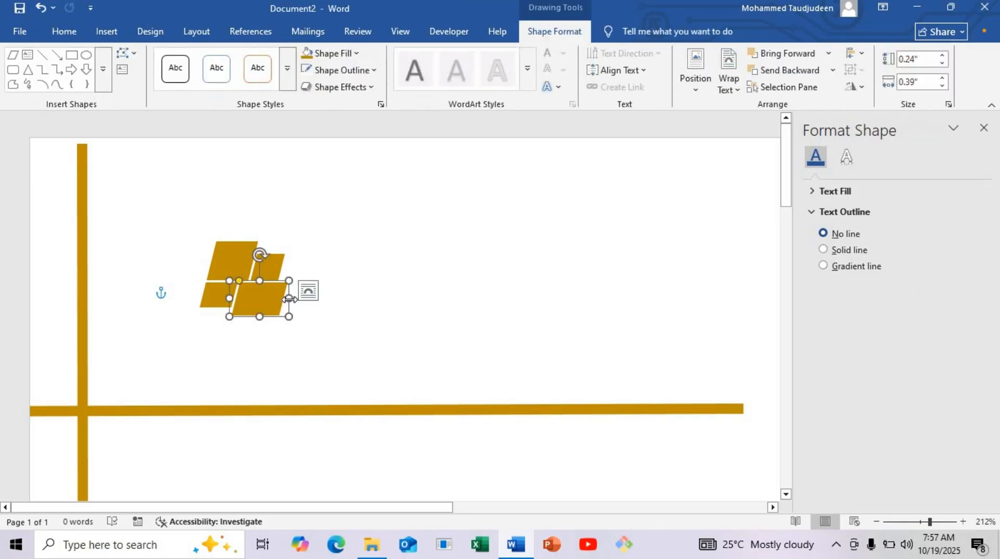
drag(285, 298, 286, 298)
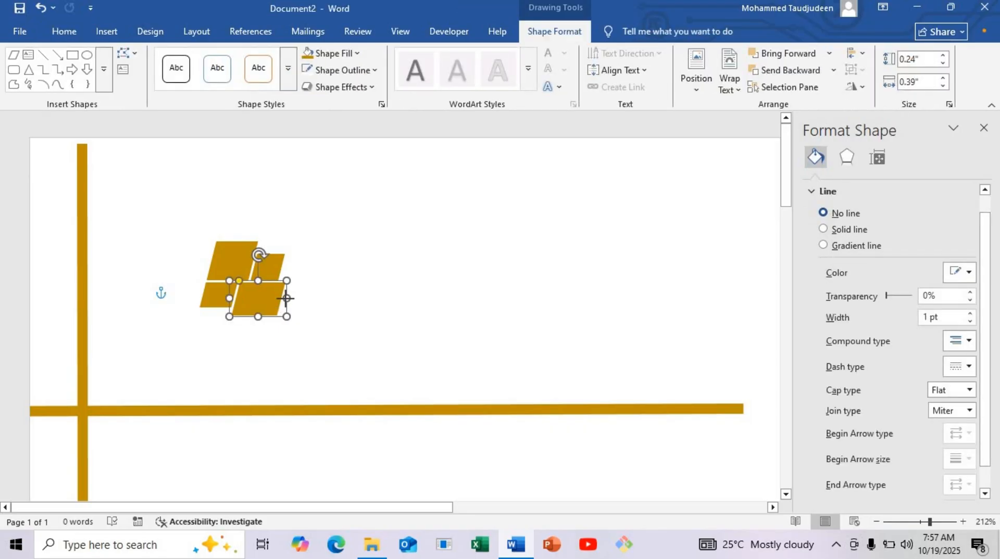
click(288, 298)
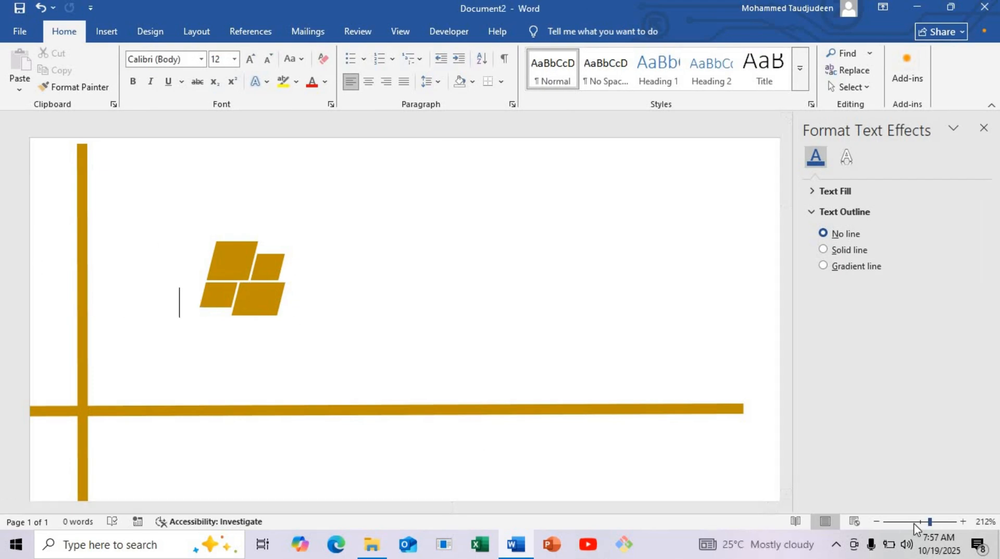
Step: Draw a text box about 1" high and 0.31" wide to the right of the logo
drag(929, 521, 905, 521)
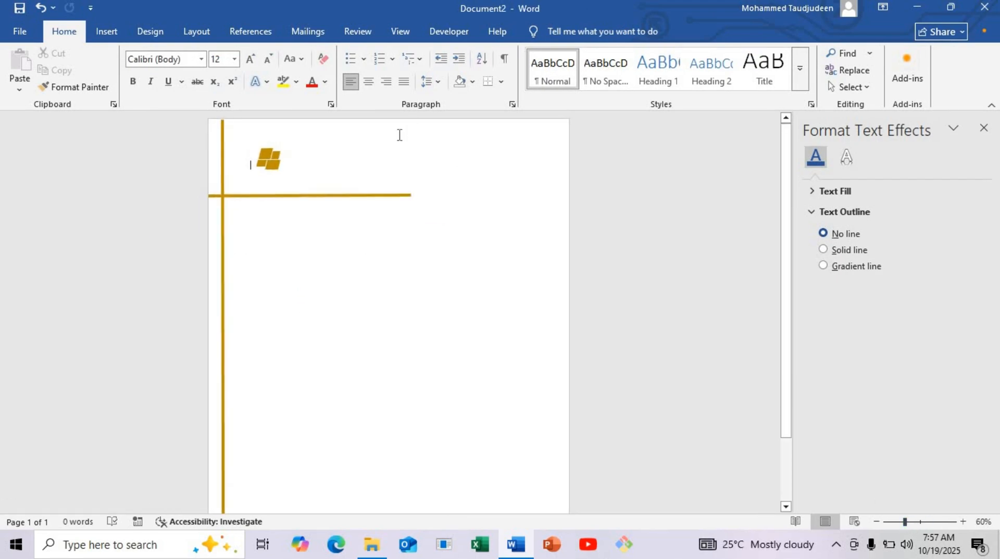
click(102, 30)
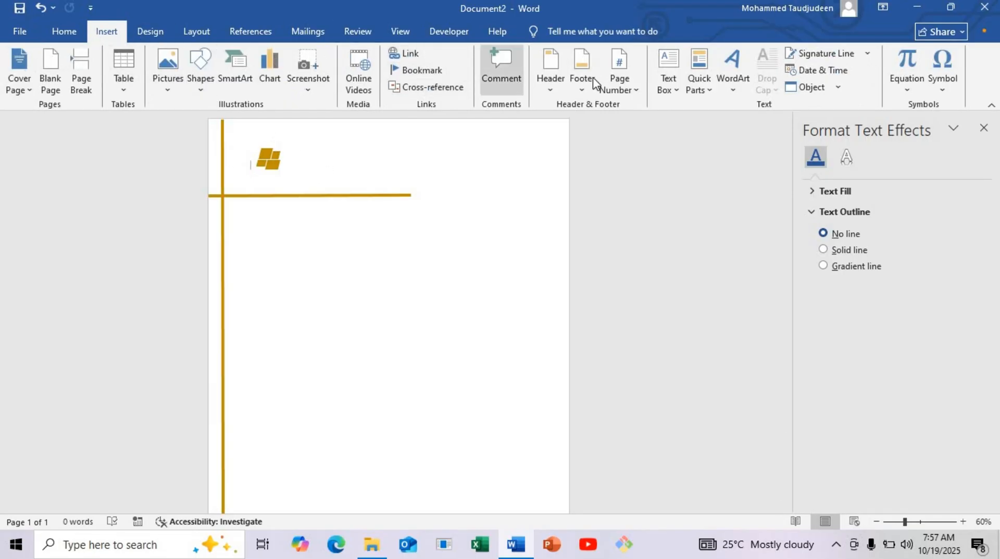
click(674, 90)
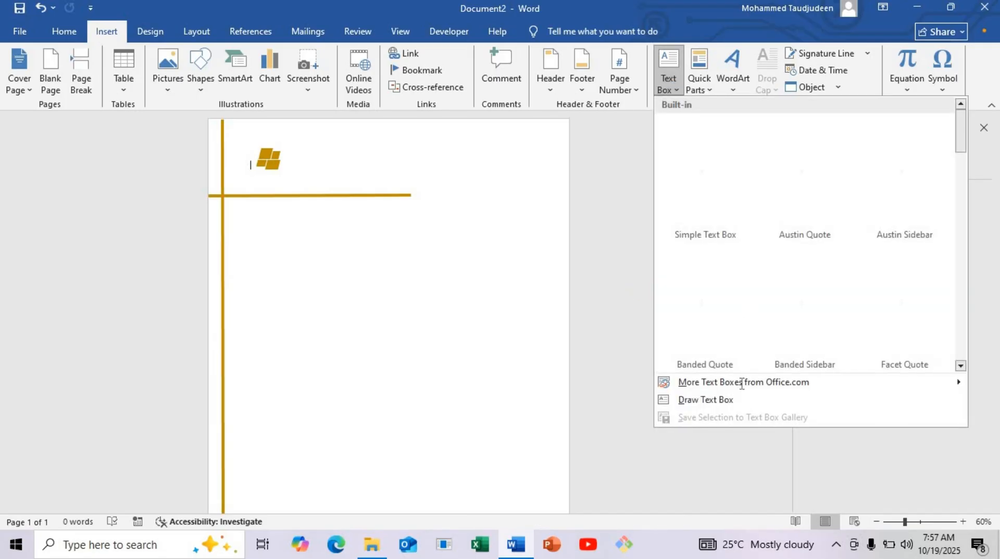
click(718, 399)
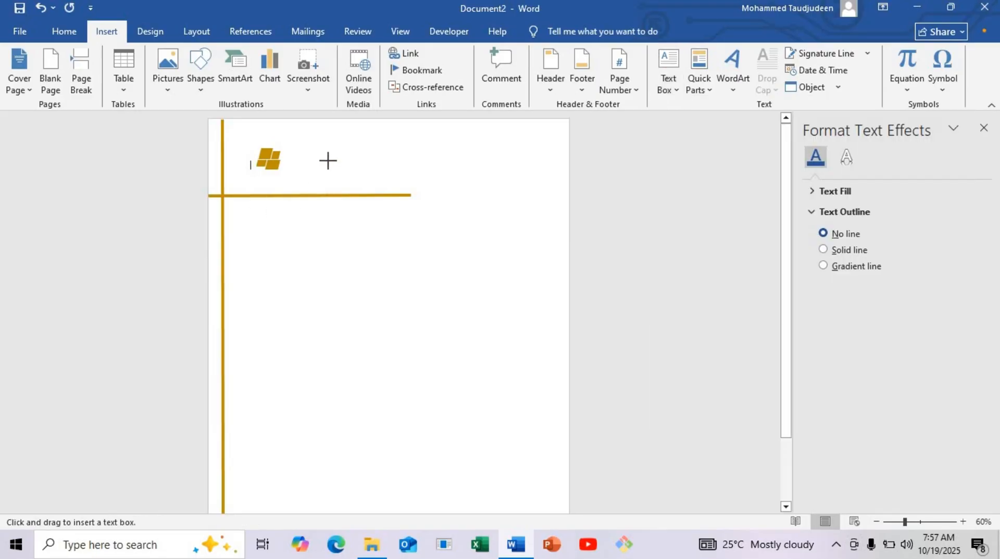
mouse_move(327, 161)
mouse_down()
mouse_move(342, 202)
mouse_move(376, 169)
mouse_up()
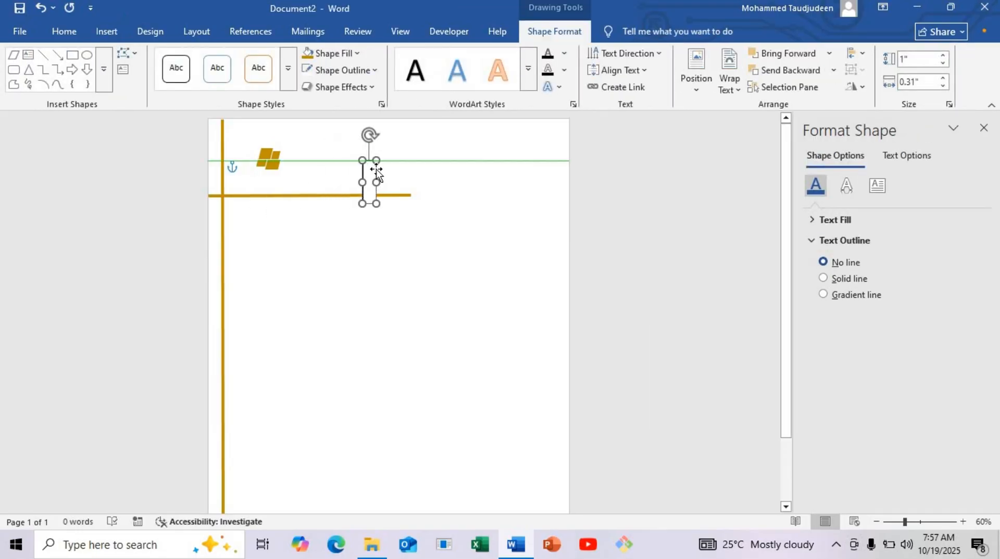
Step: Give the text box no outline and no fill, widen it to about 2.26" and move it below the horizontal line
click(344, 69)
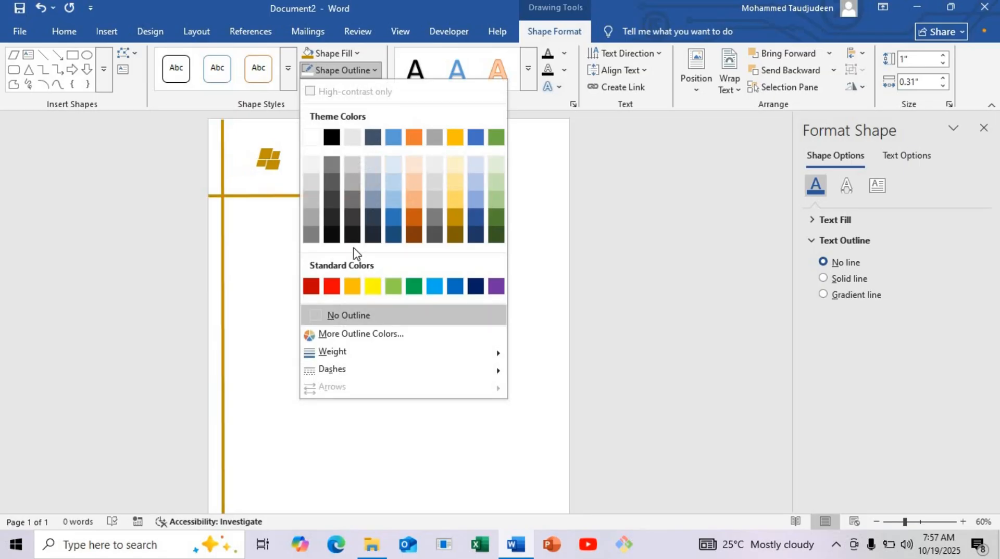
click(373, 67)
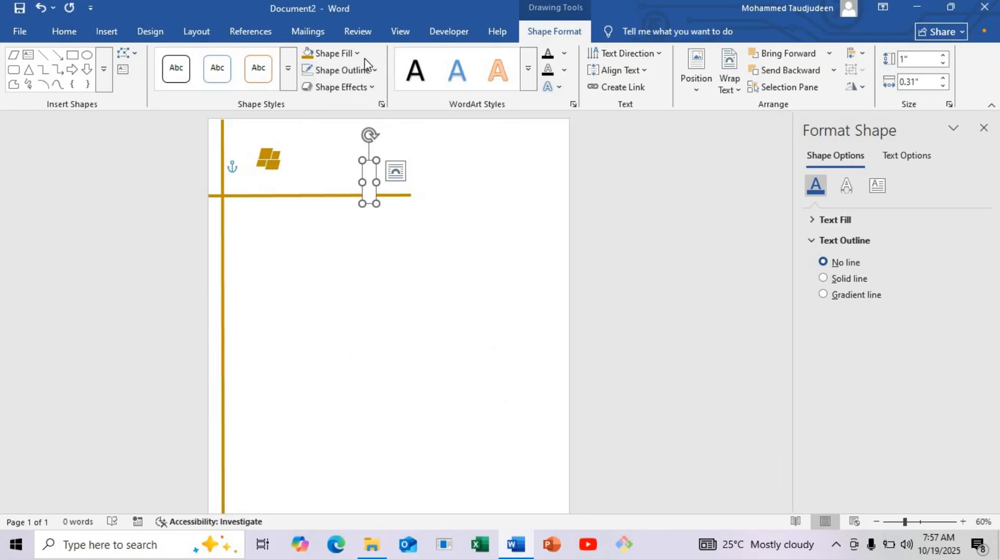
click(346, 54)
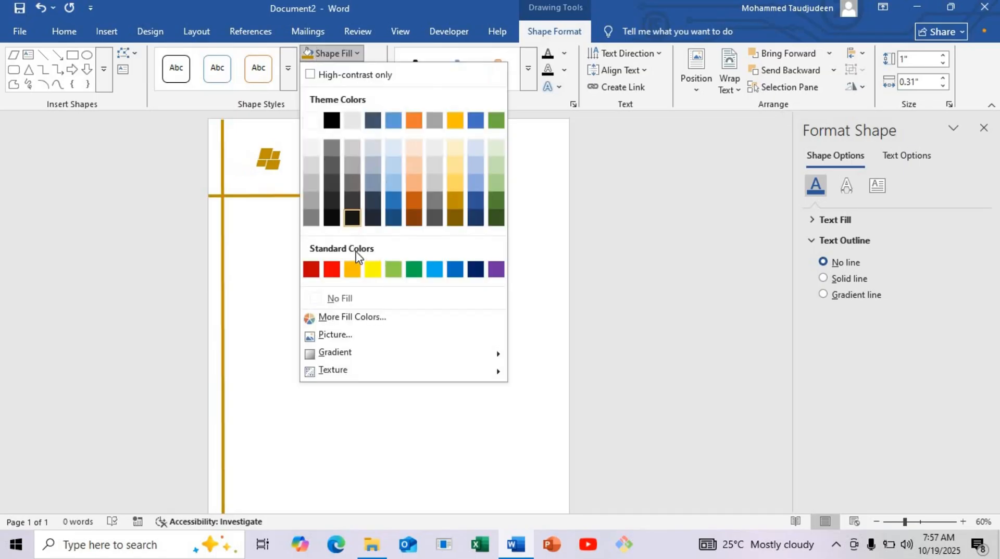
click(364, 295)
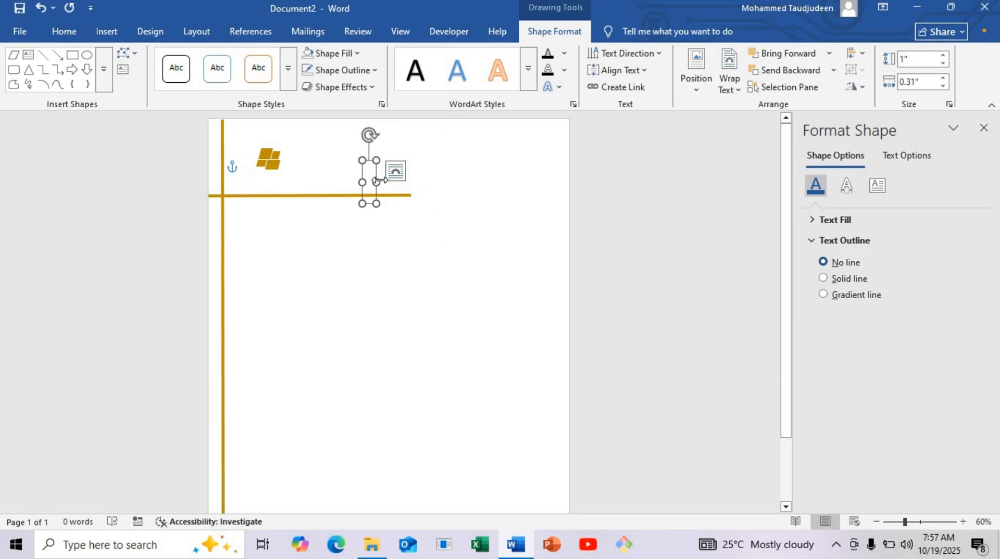
drag(376, 182, 414, 263)
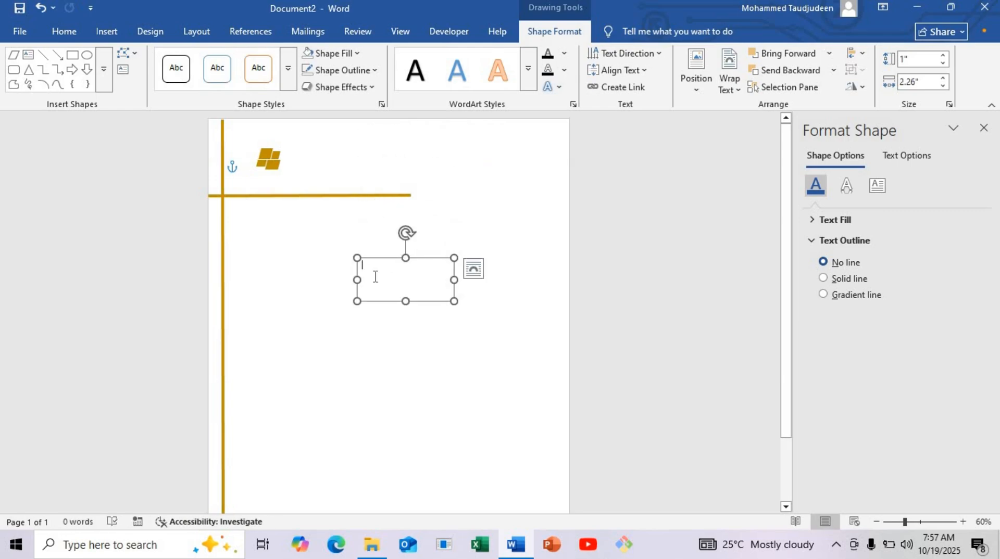
Step: Enter COMPANY NAME and, on a second line, TAGLINE HERE in the text box
text(COMPANY)
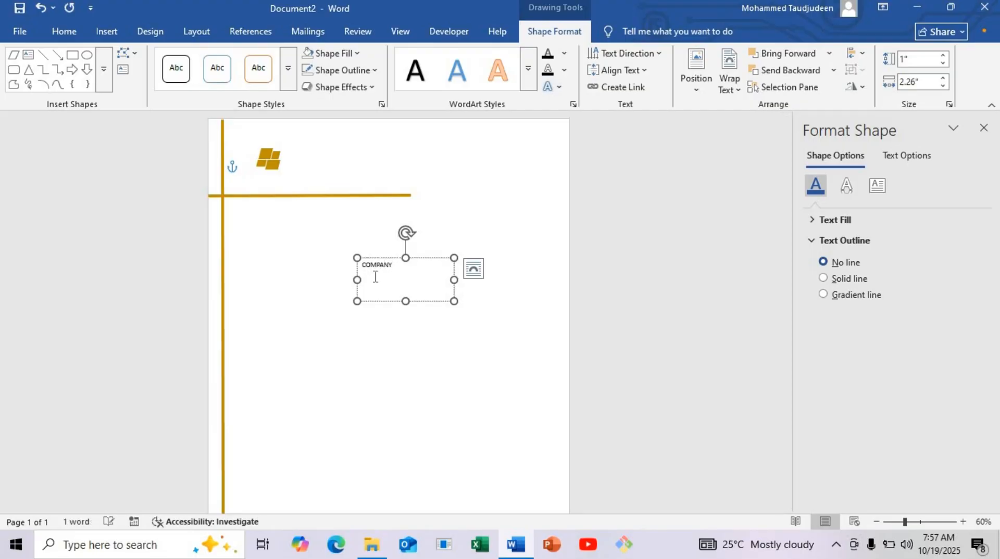
text( nAM)
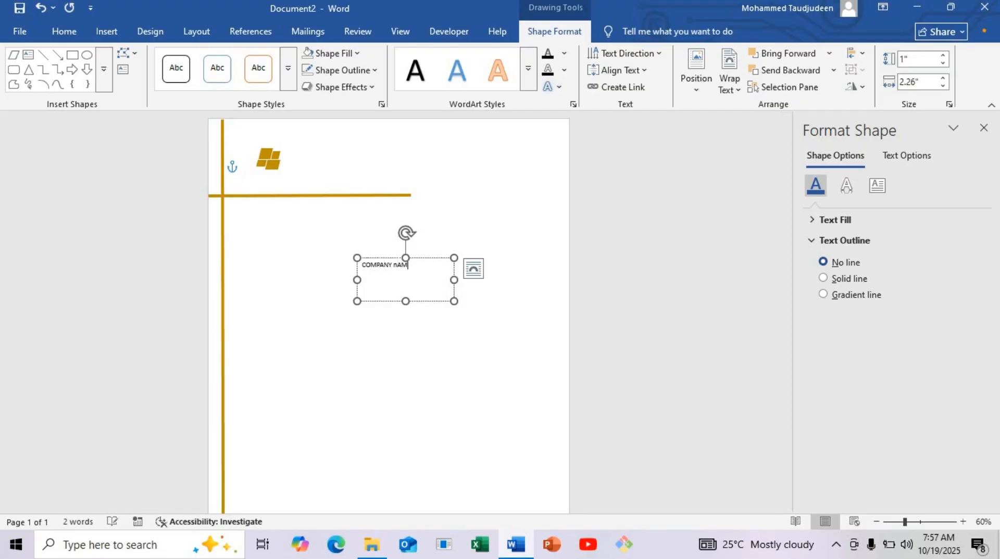
key(BackSpace)
key(BackSpace)
text(NAM)
Step: Set the font of both text box lines to Bahnschrift SemiBold
key(ctrl+a)
click(73, 32)
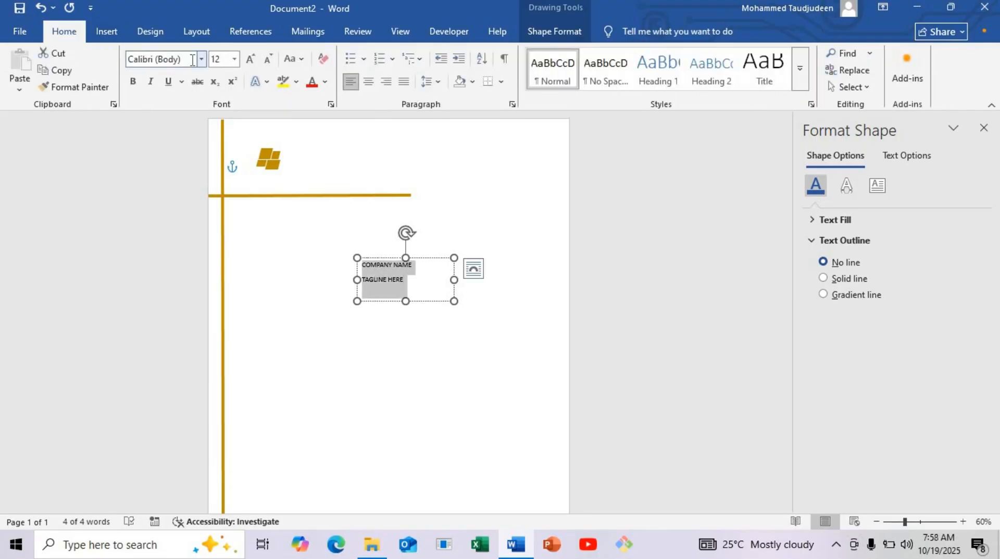
click(201, 59)
click(202, 60)
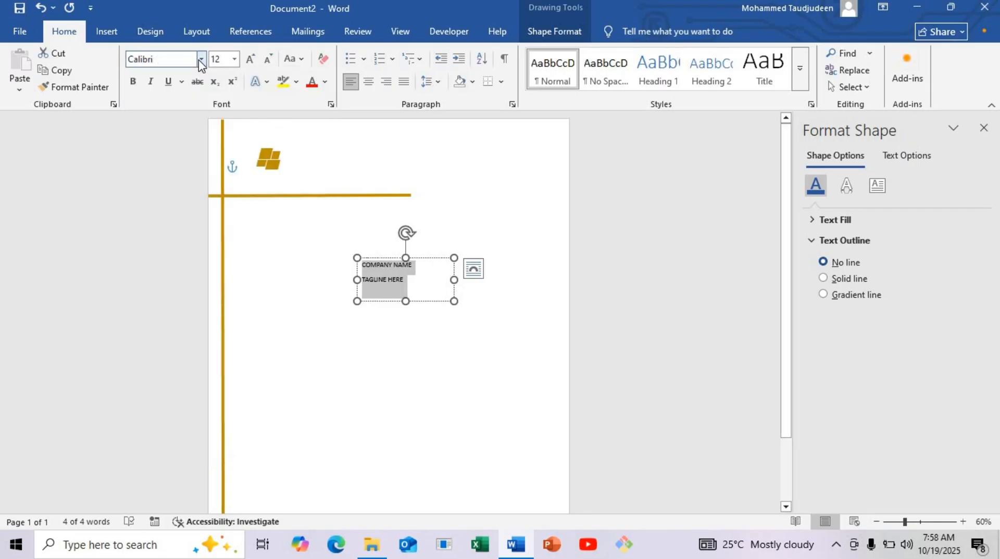
click(201, 60)
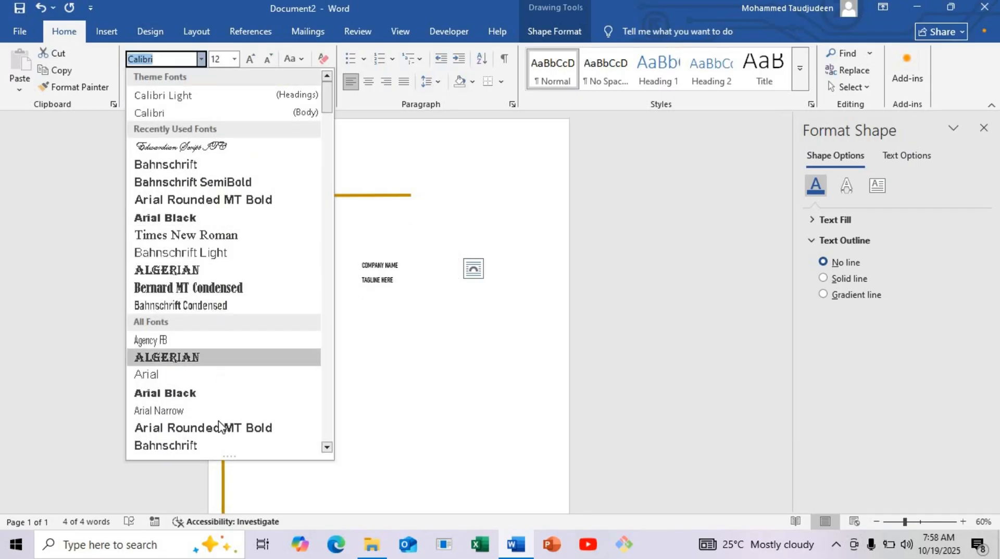
scroll(221, 417, down, 1)
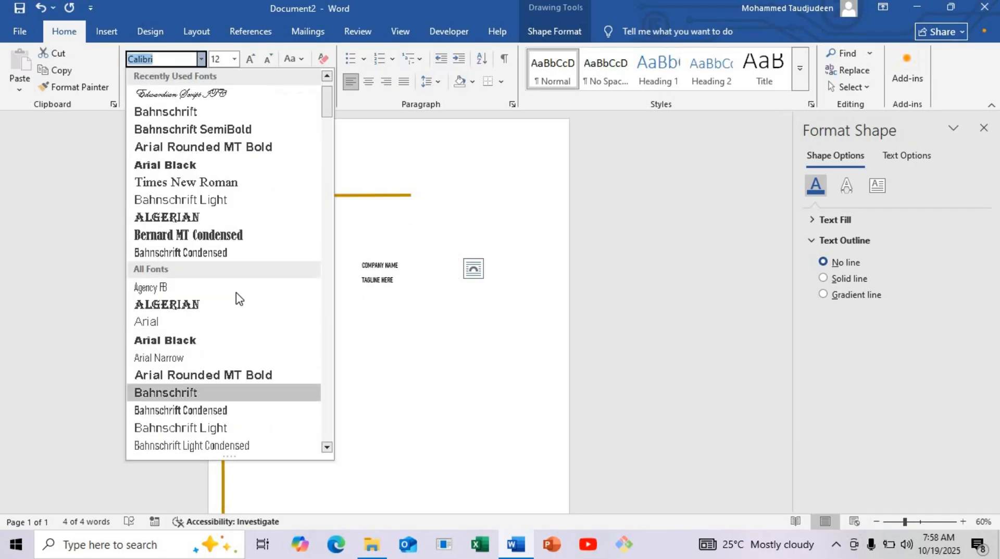
click(251, 130)
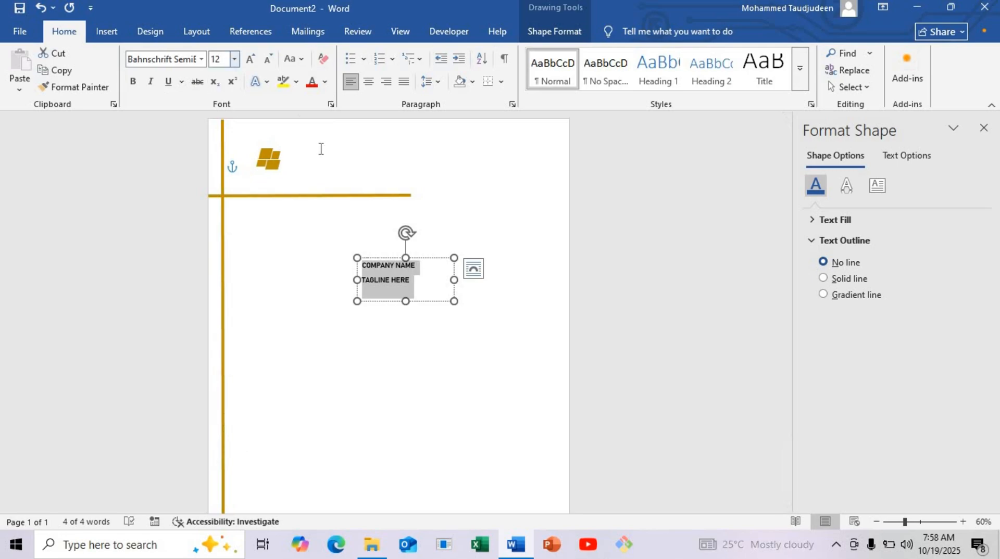
Step: Set the spacing after the COMPANY NAME line to 0 pt
click(384, 266)
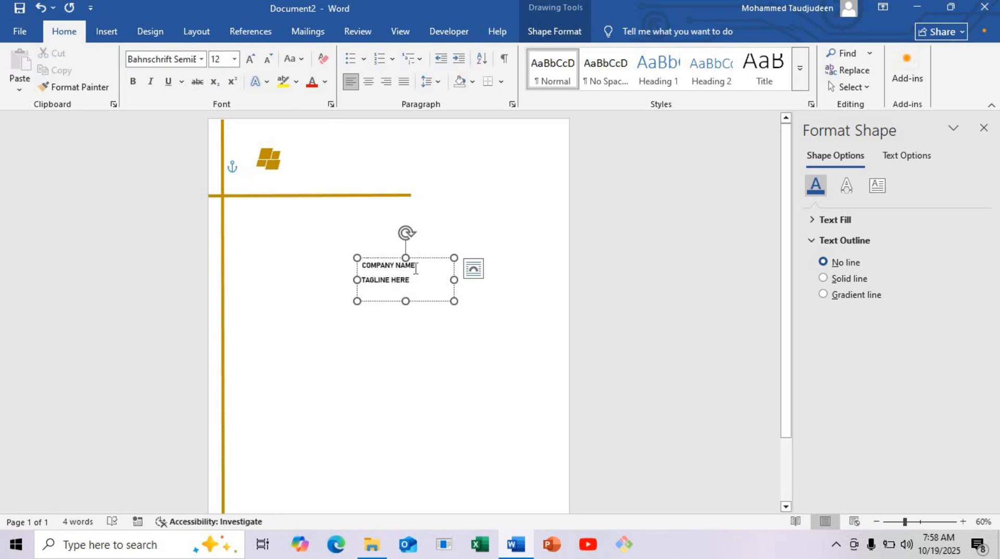
drag(415, 269, 364, 259)
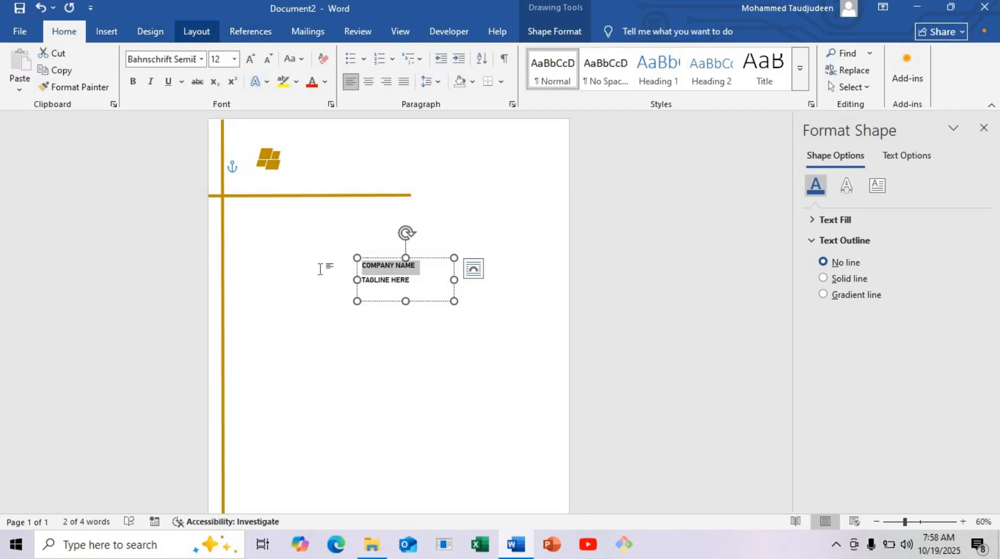
click(197, 31)
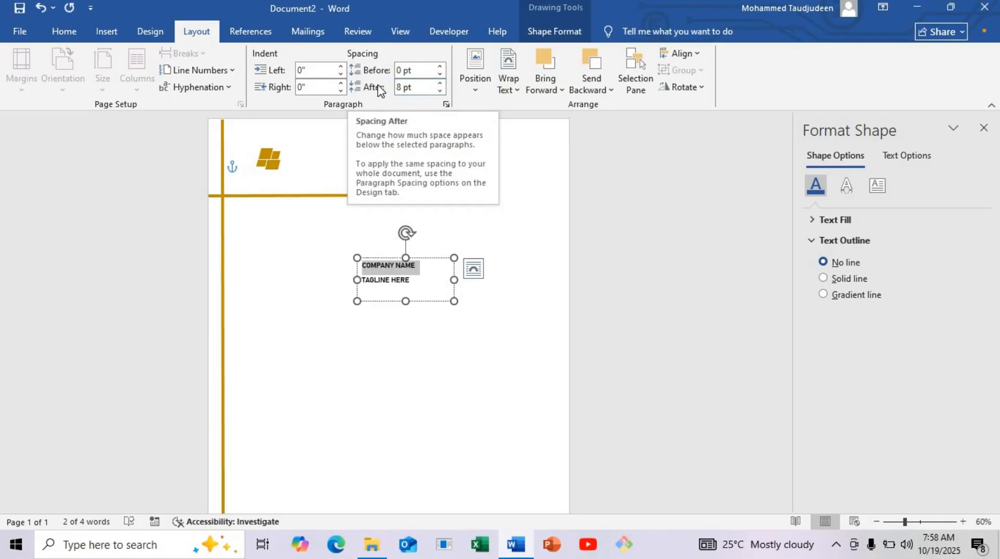
click(440, 91)
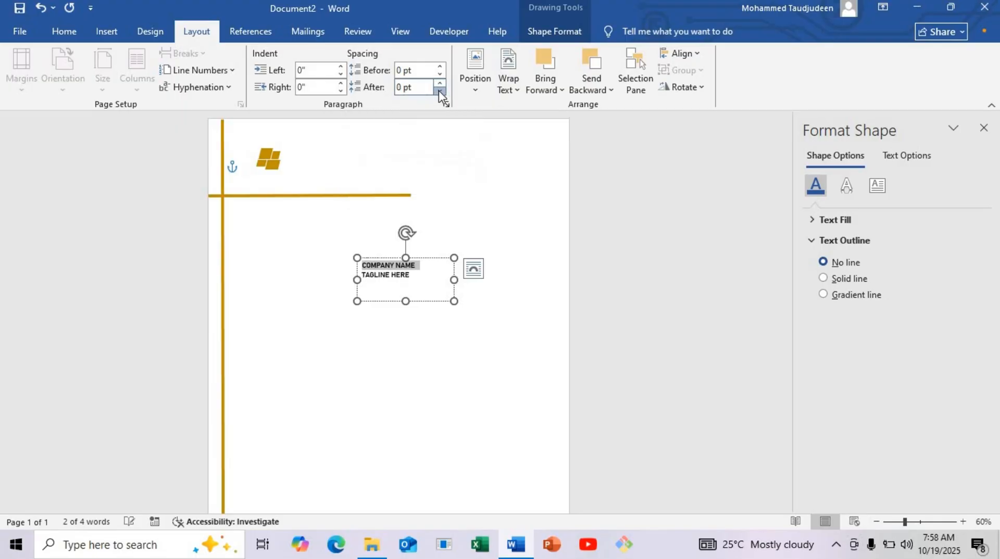
Step: Color the COMPANY NAME line dark gold to match the logo and set its font size to 14
click(426, 272)
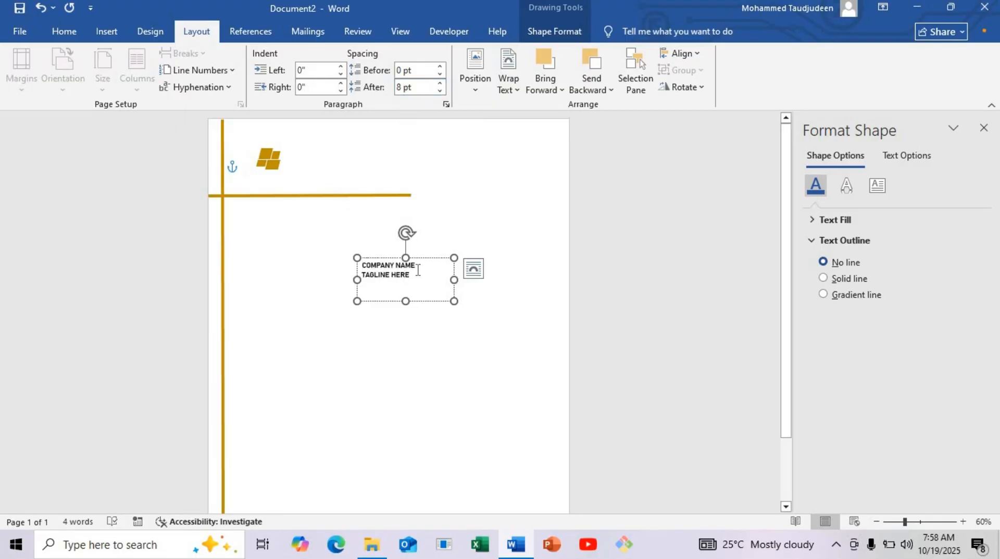
drag(415, 266, 351, 252)
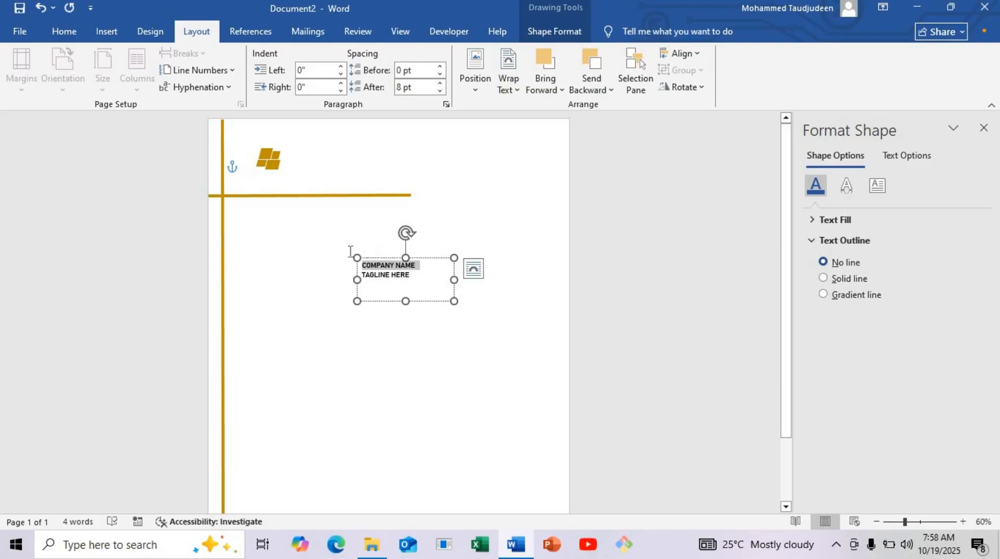
click(83, 38)
click(324, 82)
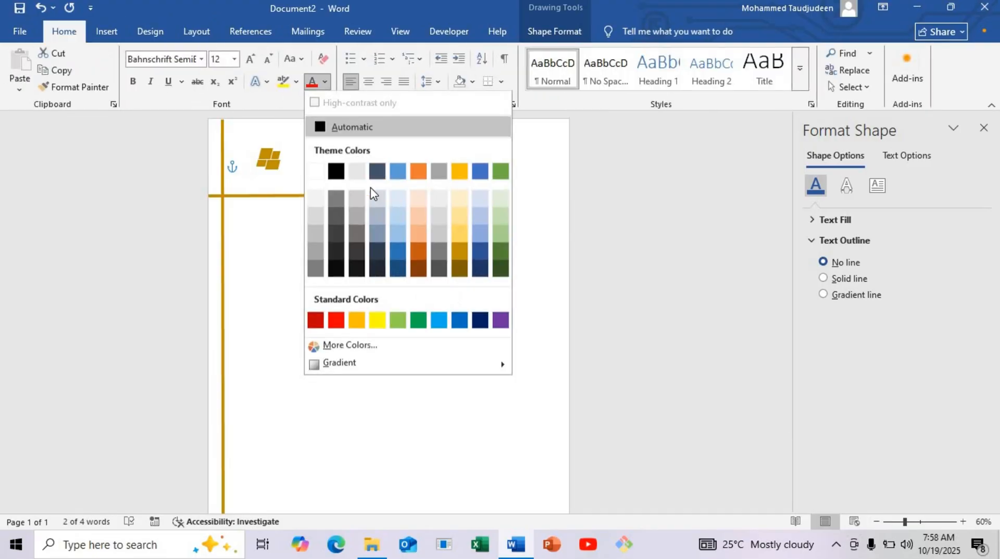
click(458, 254)
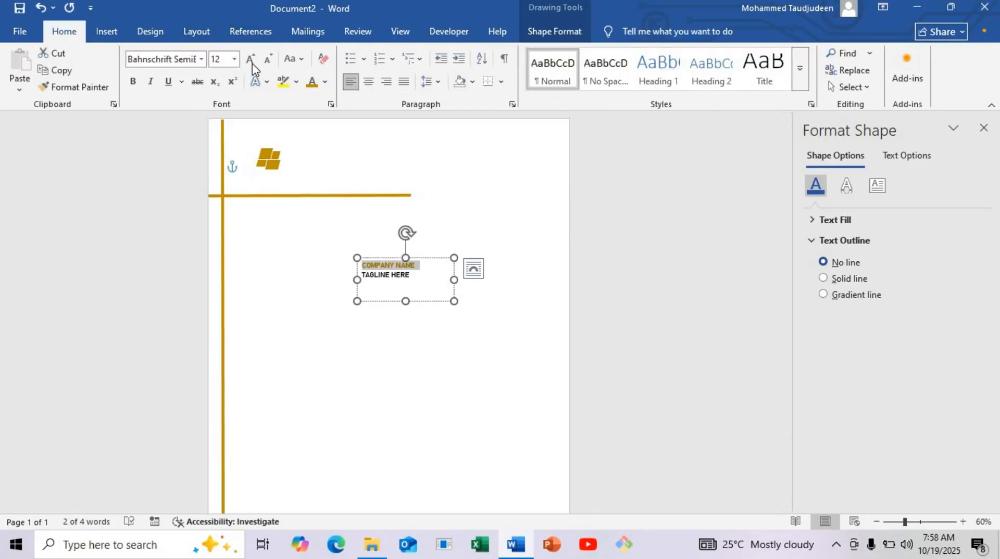
click(235, 59)
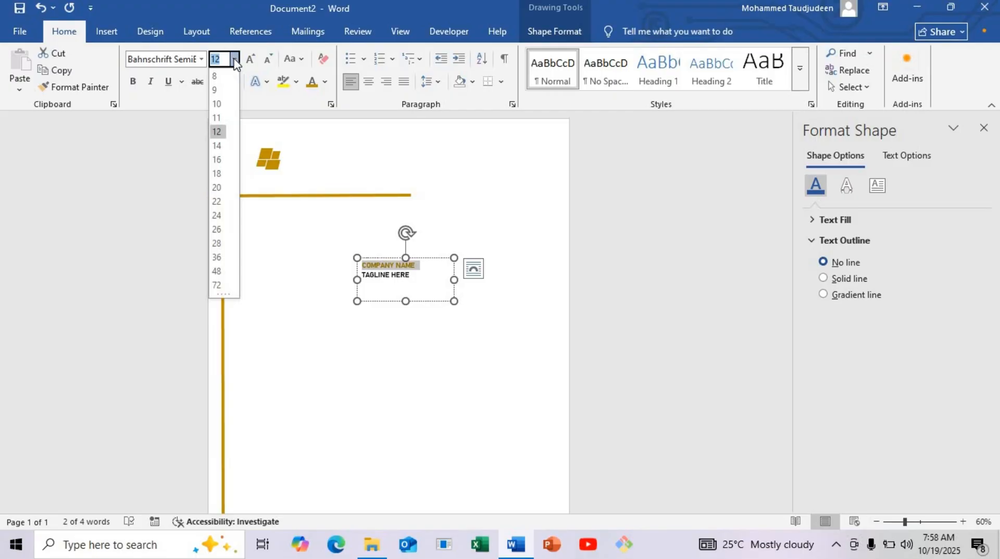
click(219, 146)
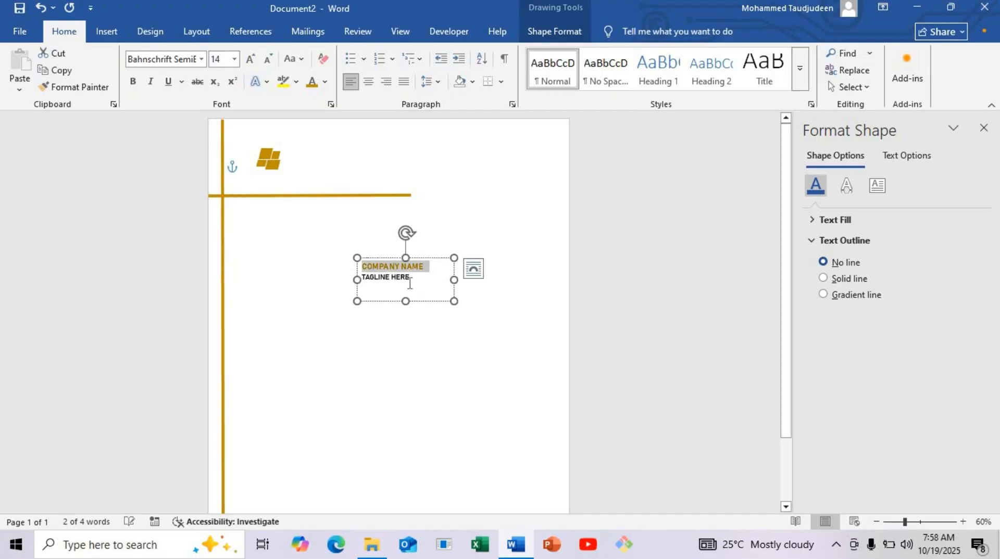
Step: Set the font size of the TAGLINE HERE line to 13
click(408, 282)
drag(408, 281, 352, 281)
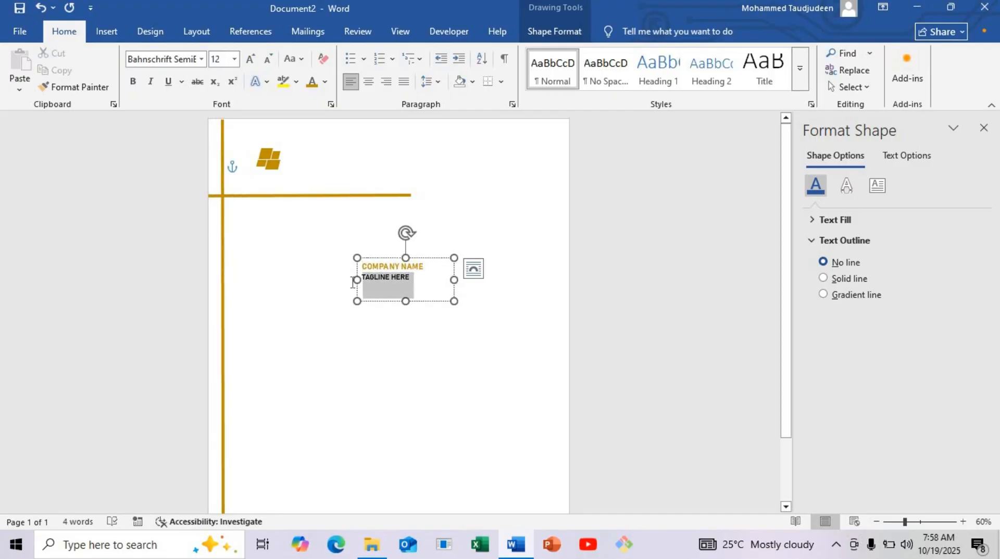
click(210, 60)
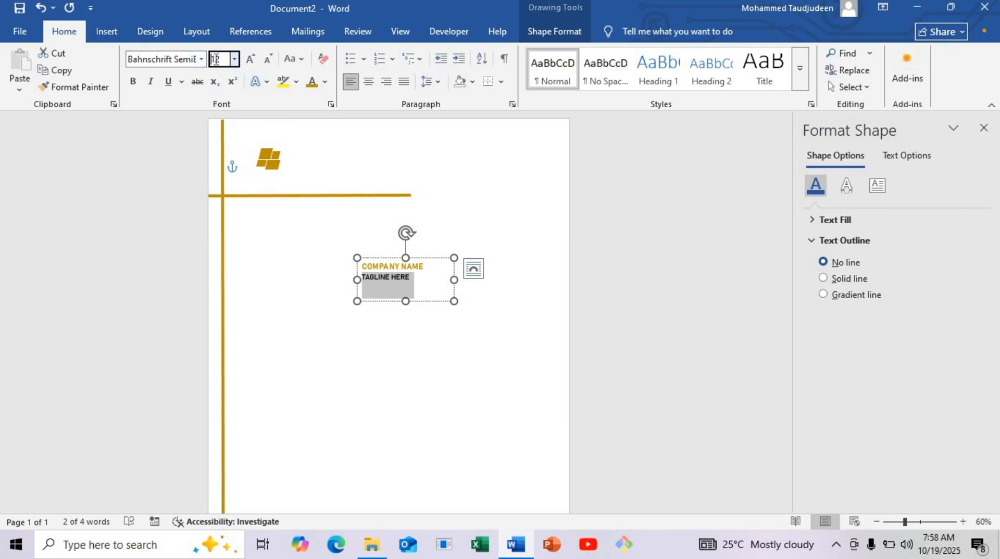
text(1)
key(Return)
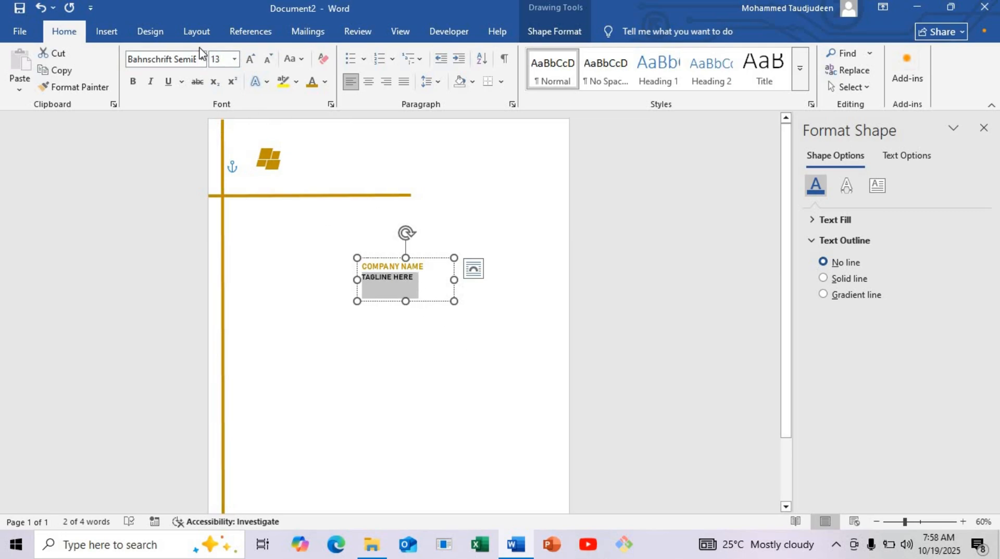
Step: Shrink the text box to fit its two lines, move it beside the logo and place a copy below the horizontal line's free end
click(447, 292)
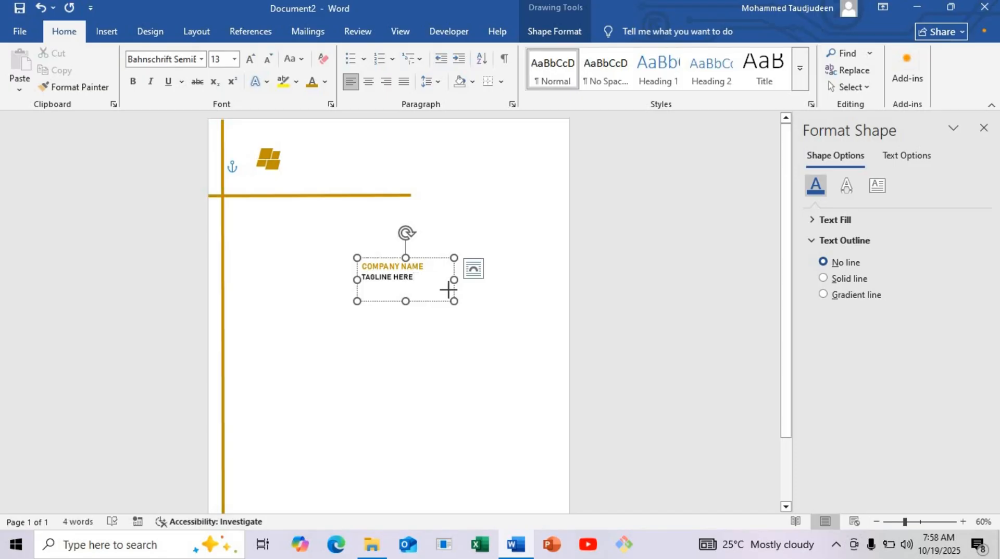
drag(448, 290, 462, 238)
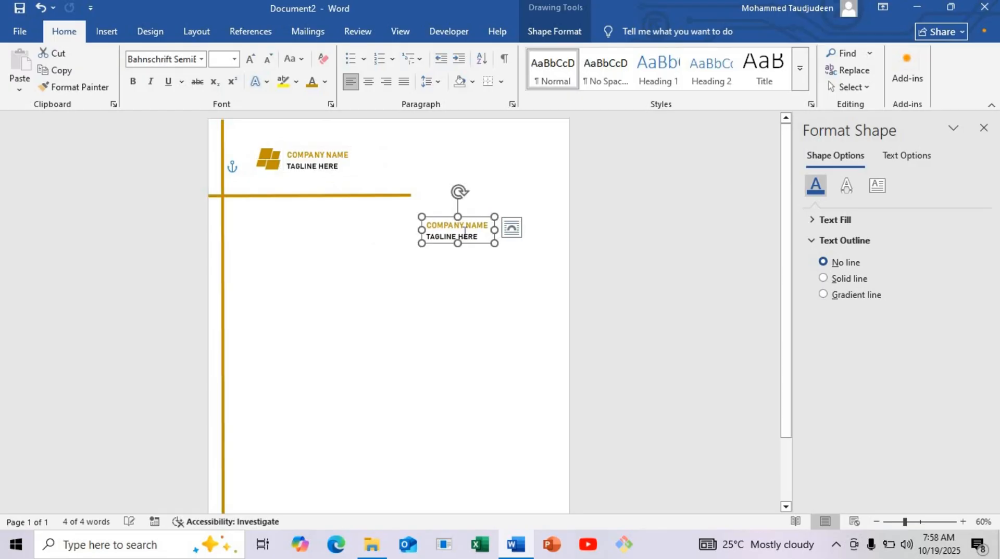
Step: Replace the text in the copied text box with DATE: 00 October, 2025
click(464, 231)
key(ctrl+a)
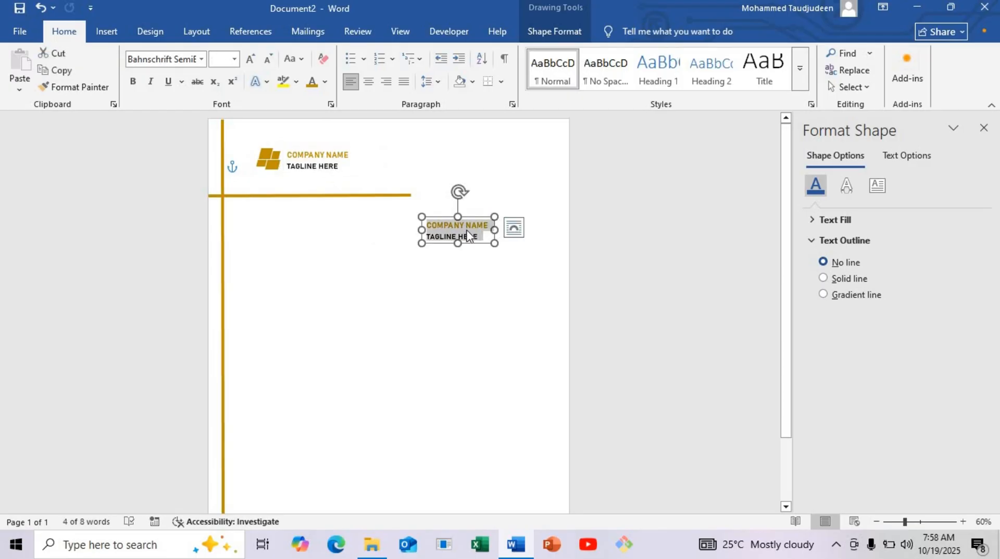
key(BackSpace)
text(DATE: 00 Oc)
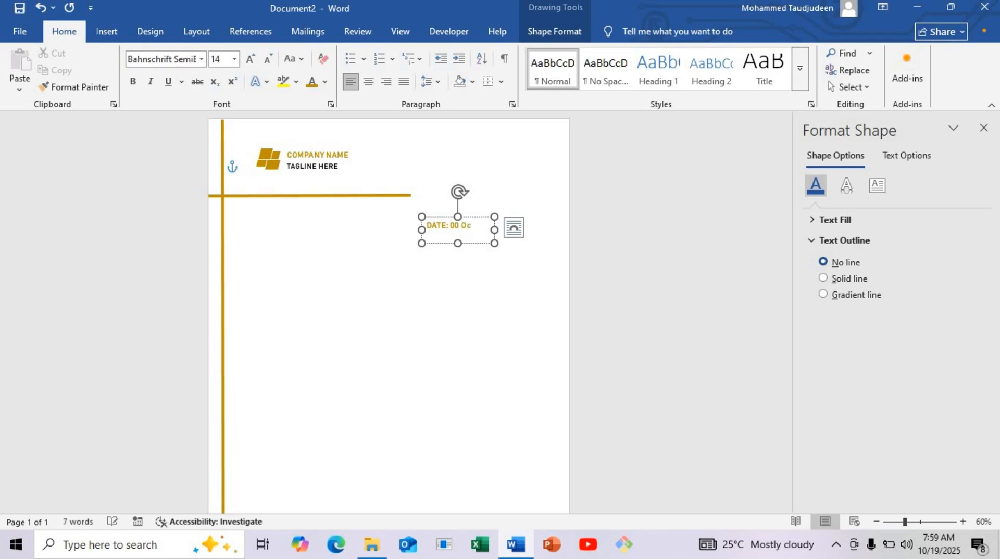
text(tober, 2025)
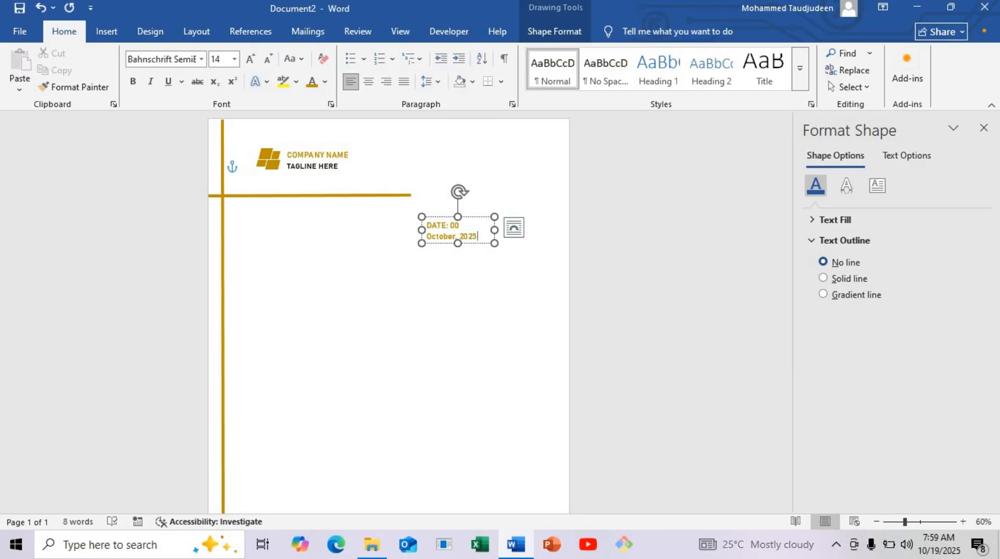
Step: Color everything after the word DATE black and set the font size of the whole date text to 13
triple_click(451, 225)
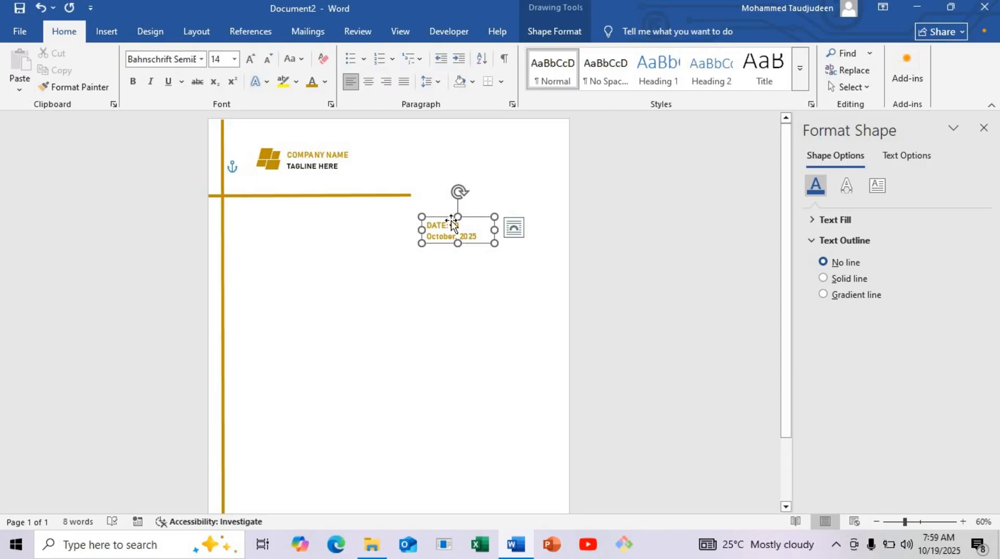
click(449, 227)
drag(448, 225, 482, 237)
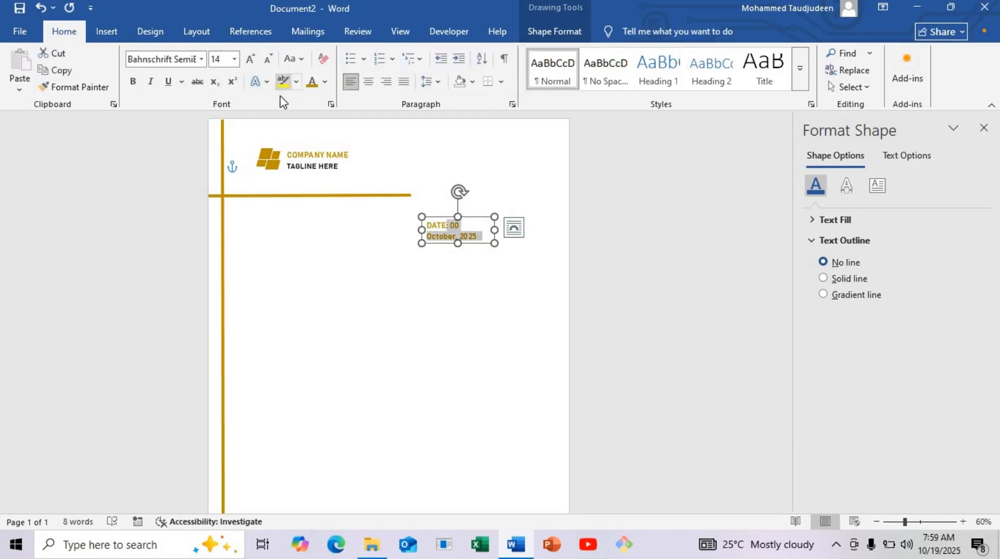
click(325, 81)
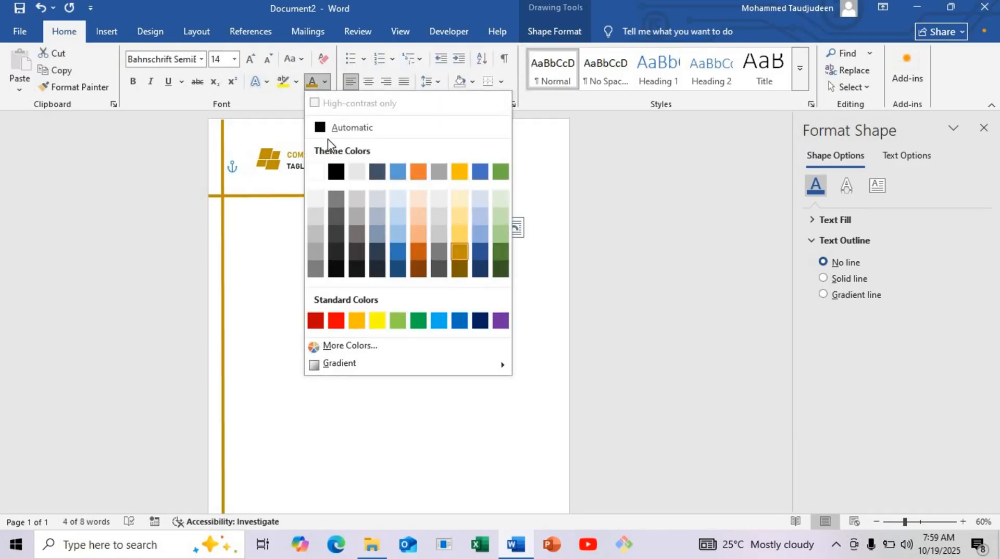
click(334, 171)
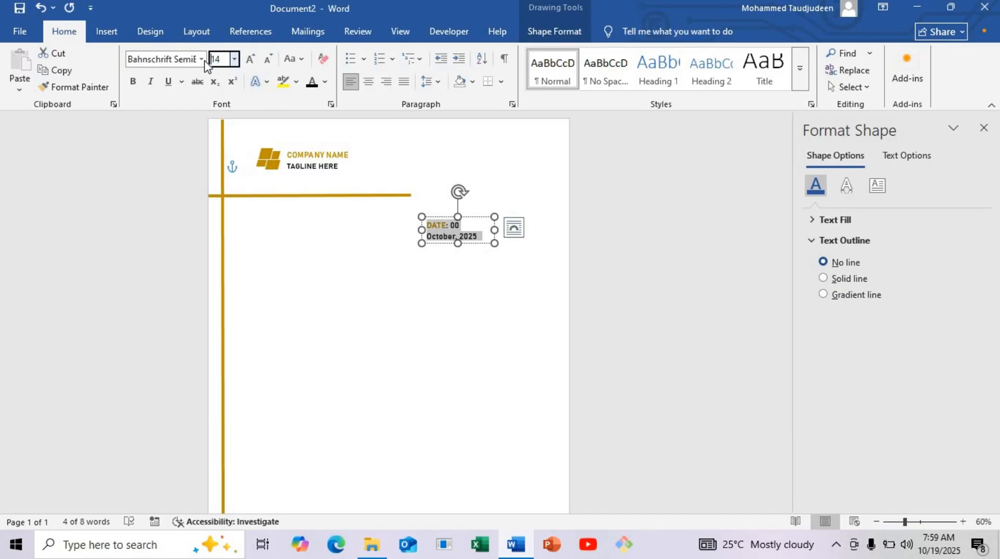
click(225, 63)
click(232, 81)
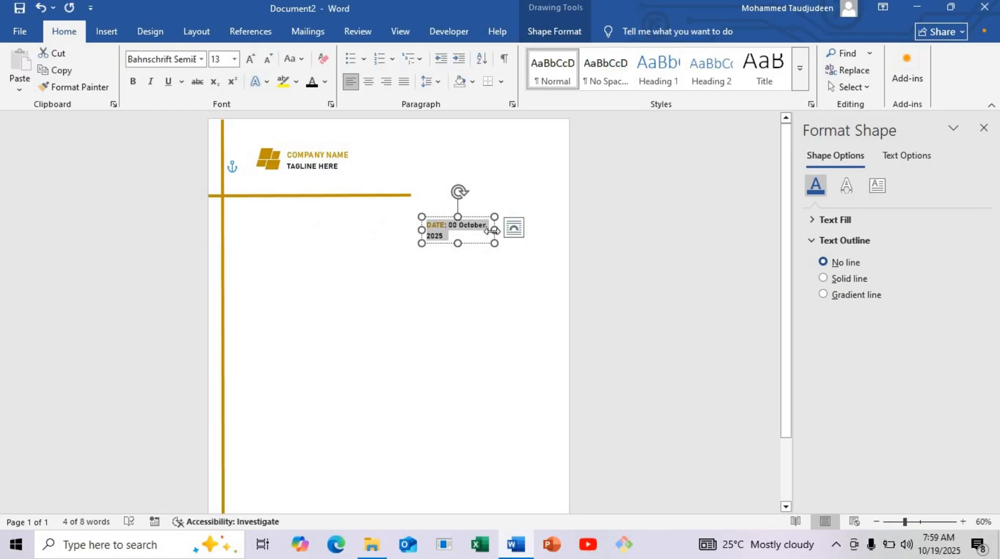
Step: Widen the date box so its text fits one line beyond the horizontal line's free end, and lower the line level with the date
mouse_move(495, 230)
mouse_down()
mouse_move(519, 230)
mouse_move(469, 232)
mouse_move(494, 212)
mouse_move(496, 196)
mouse_move(497, 212)
mouse_up()
click(375, 200)
double_click(376, 196)
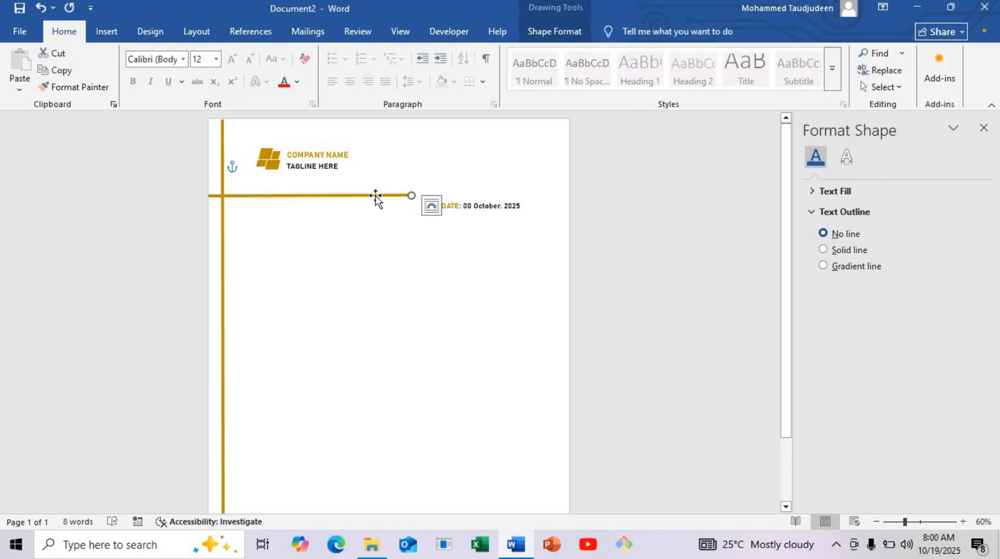
drag(379, 196, 379, 206)
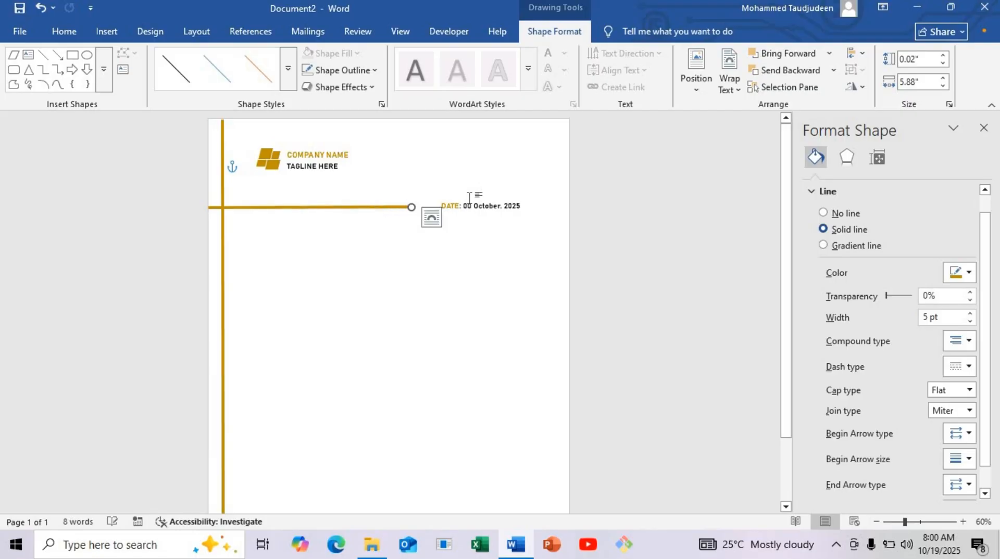
Step: Place a copy of the date text box below the horizontal line, enlarge it to about 1.71" by 2.12" and clear its text
click(469, 205)
drag(469, 210, 295, 302)
triple_click(277, 235)
key(Delete)
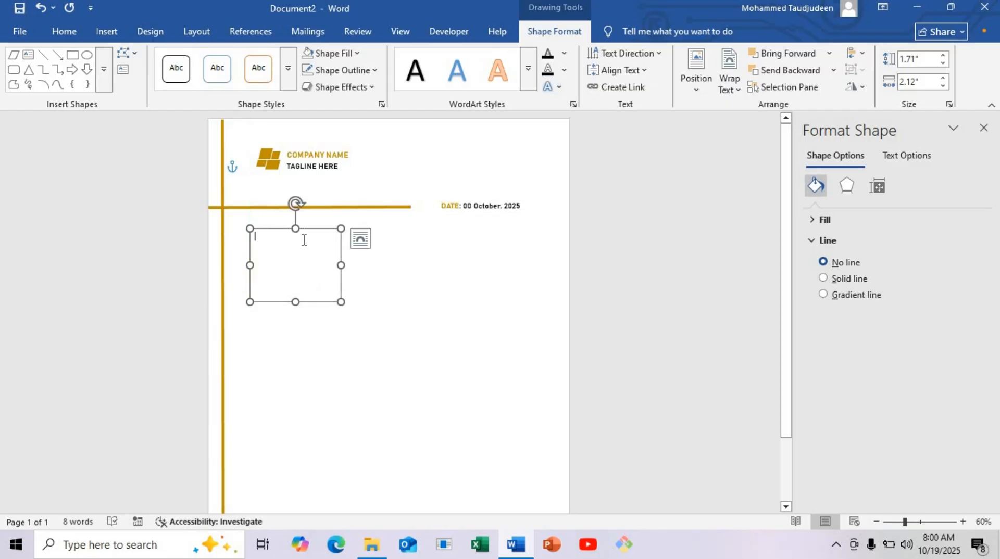
Step: Enter TO:, Name Surname, a placeholder street address and a placeholder phone number as separate lines in the empty text box
text(TO:)
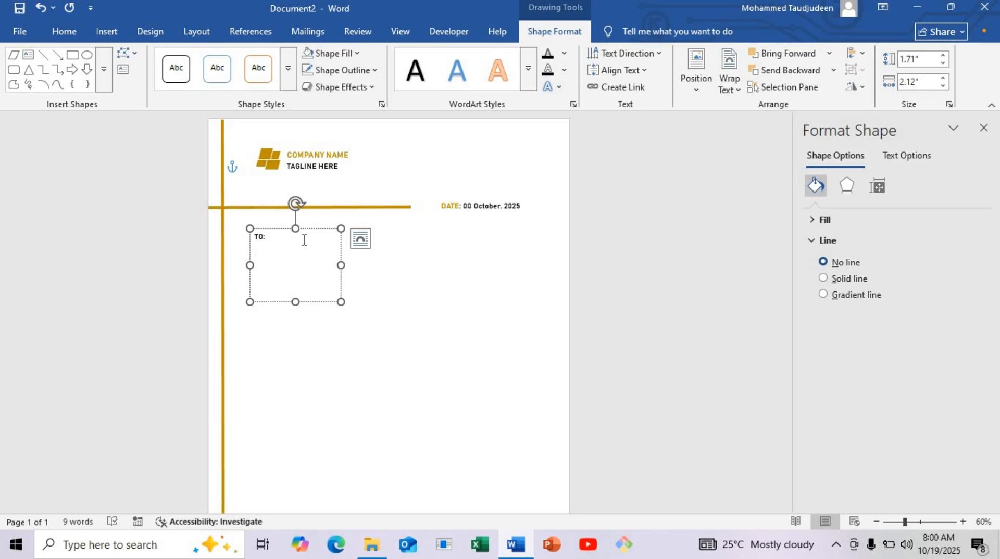
text(Name )
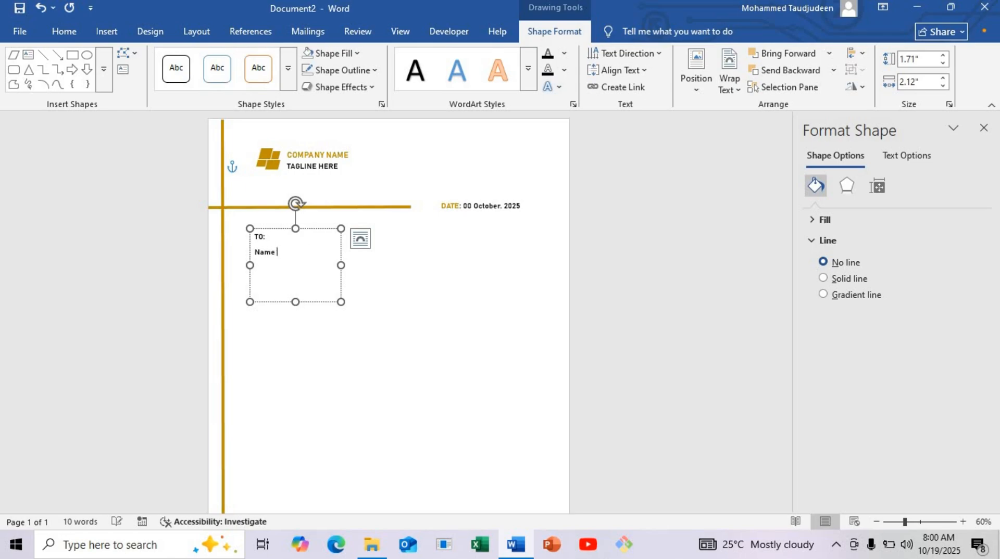
text(Su)
text(Anywhere St., Any City 1122)
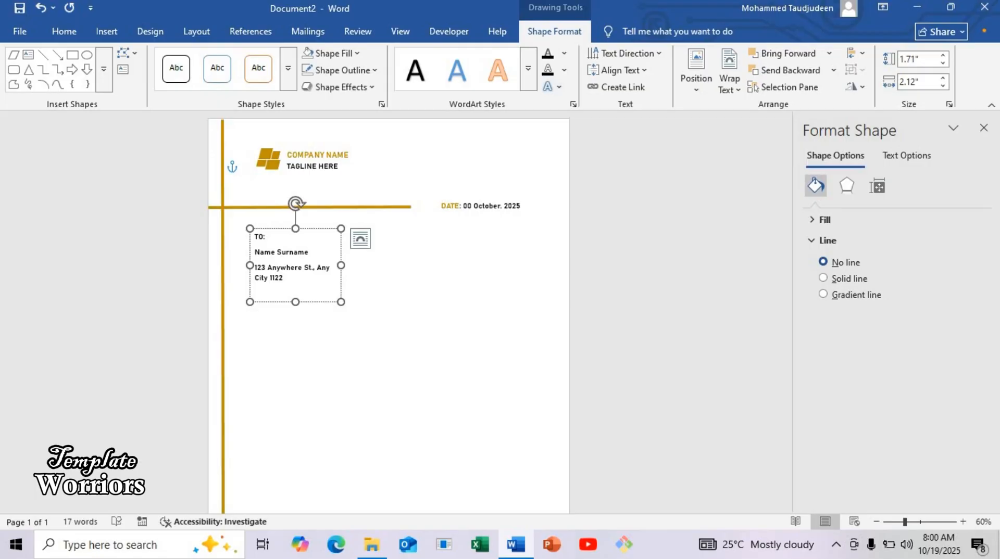
key(Return)
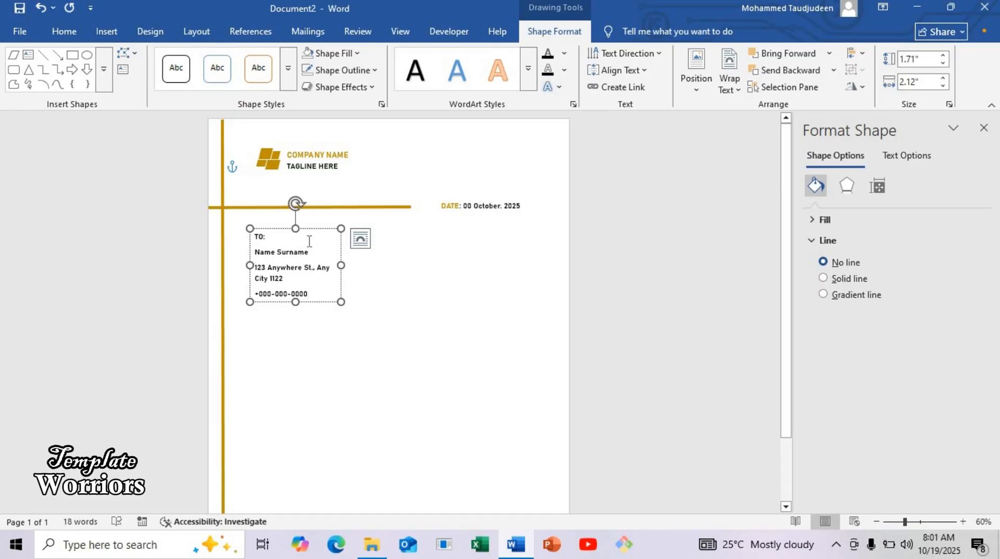
Step: Set the spacing after each line in the recipient text box to 0 pt
drag(268, 237, 240, 228)
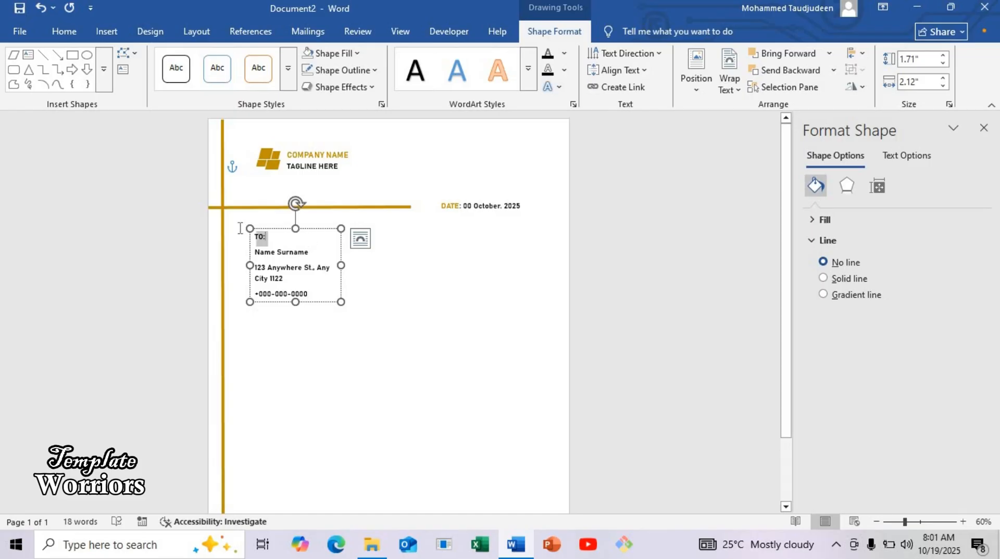
click(191, 29)
click(438, 91)
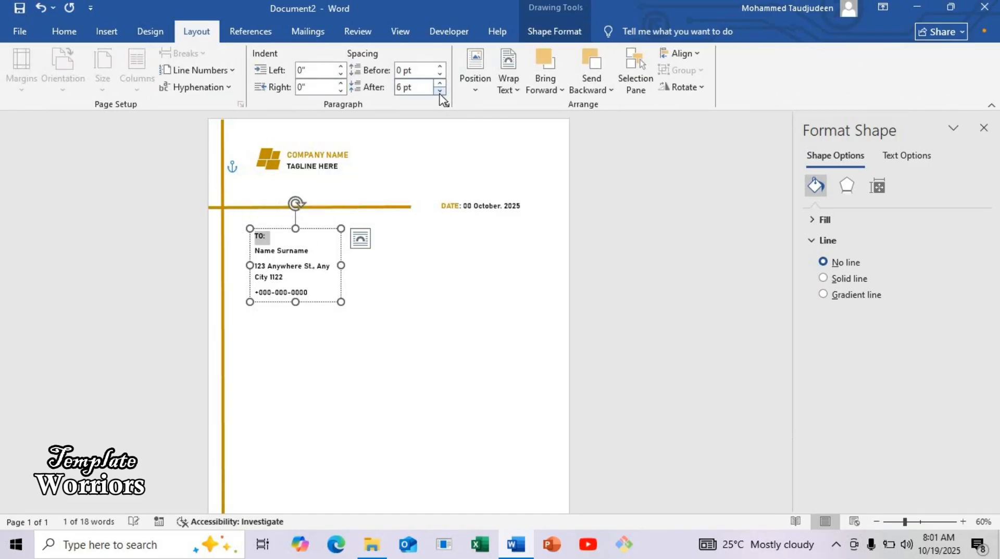
click(439, 91)
drag(246, 249, 313, 249)
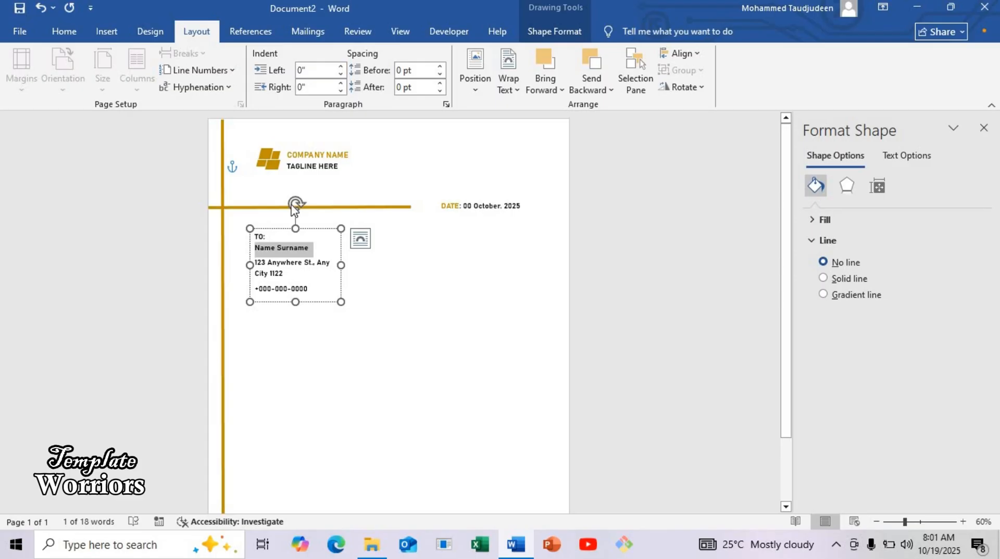
click(439, 92)
click(439, 91)
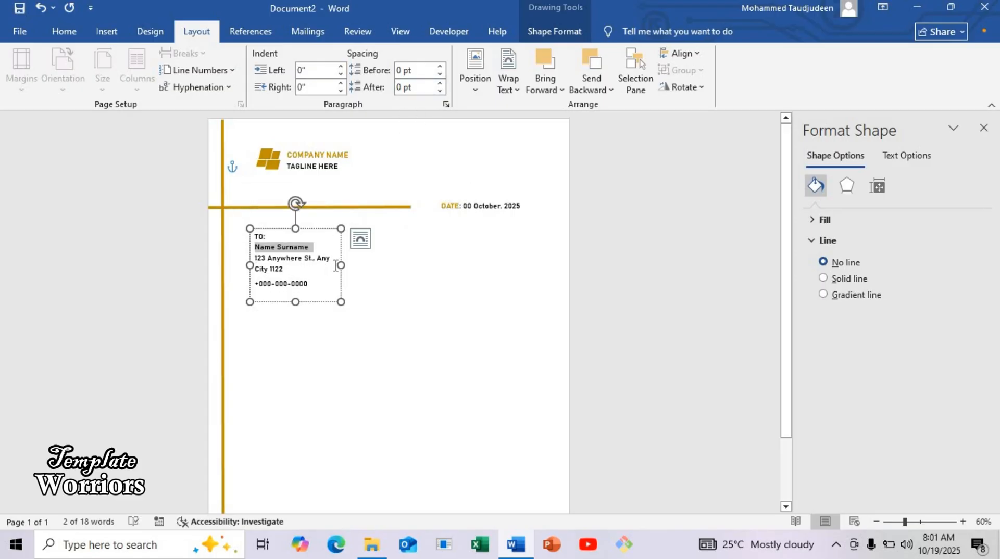
drag(283, 269, 249, 269)
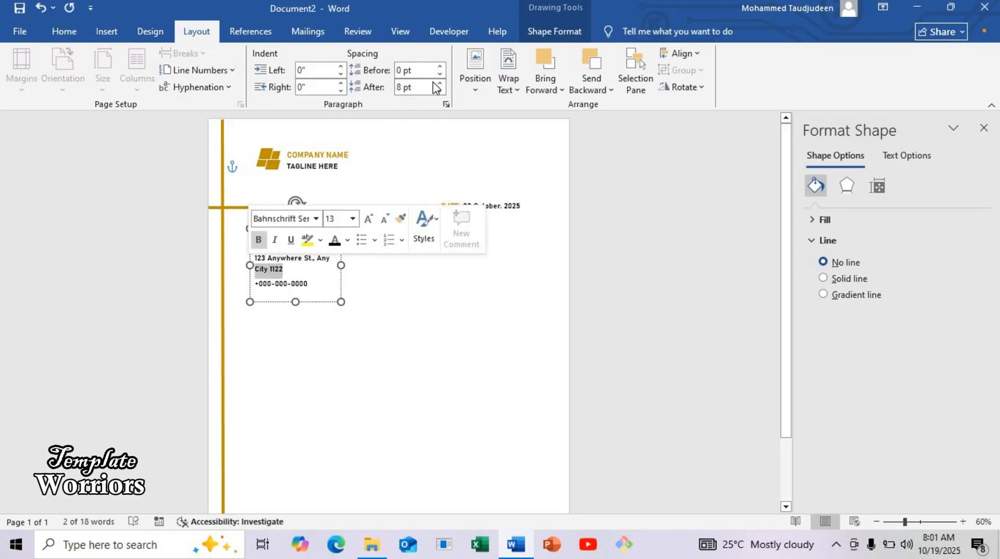
click(440, 92)
click(440, 92)
drag(312, 294, 241, 280)
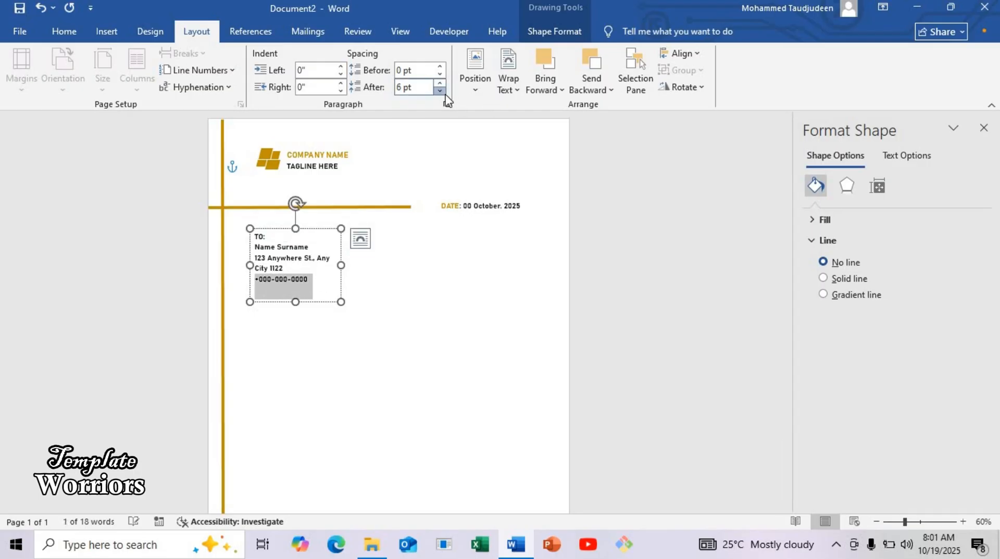
Step: Change the font of the recipient block's street address and phone lines to Bahnschrift
drag(320, 281, 255, 250)
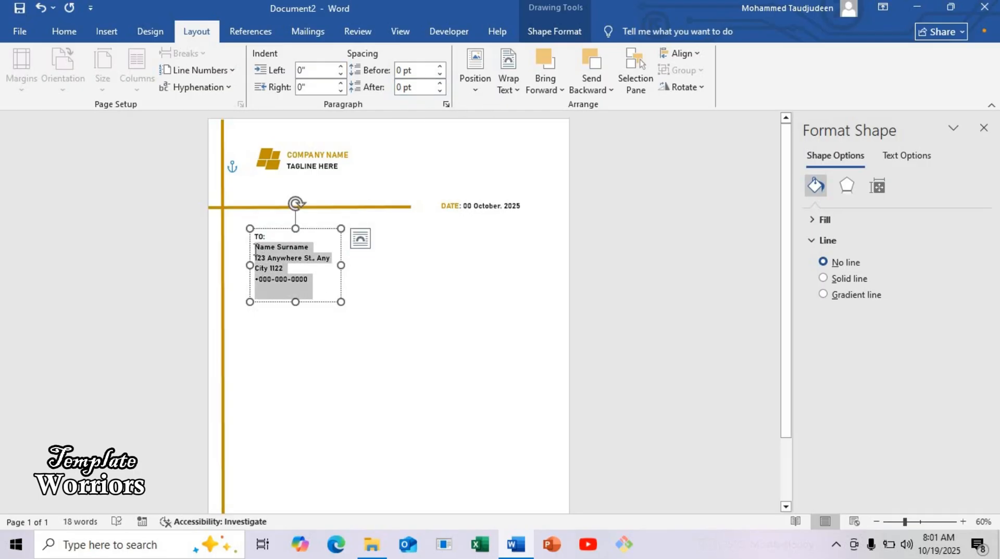
click(319, 291)
drag(319, 291, 242, 261)
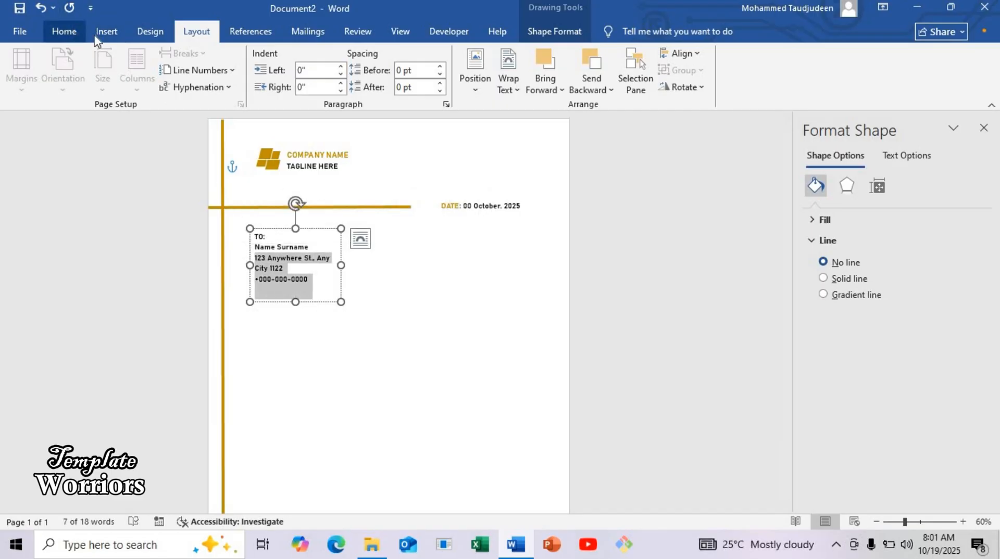
click(64, 32)
click(201, 59)
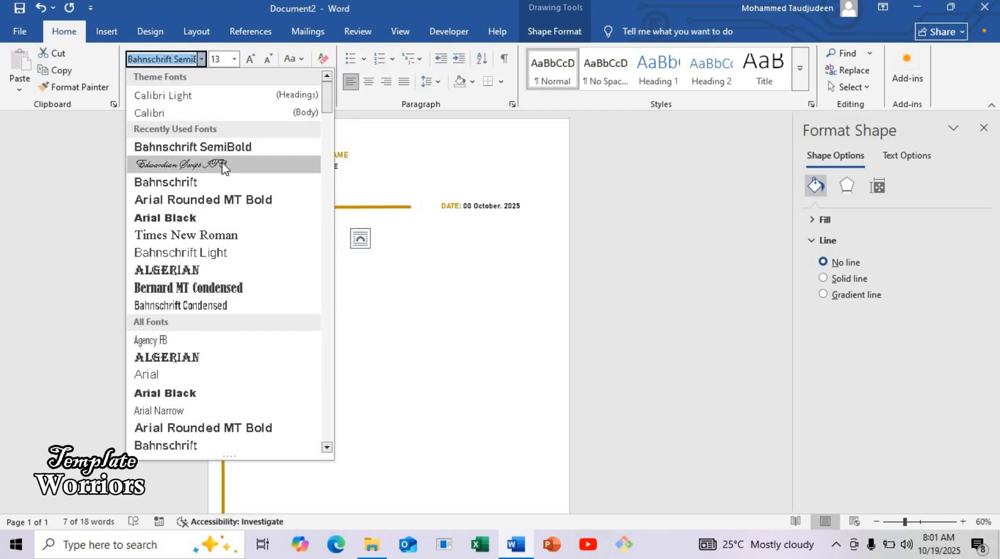
click(207, 185)
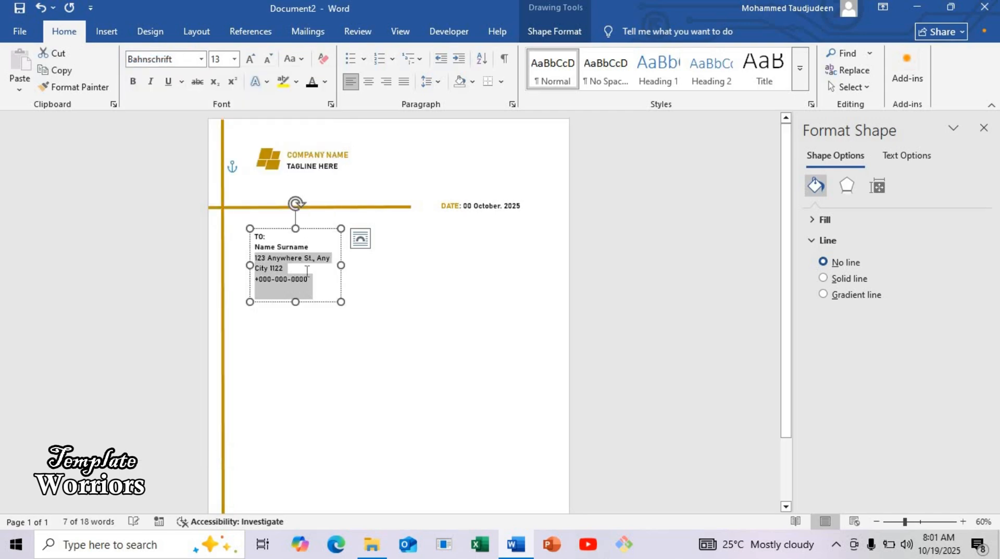
Step: Set the TO: and Name Surname lines of the recipient block to font size 14
click(306, 271)
drag(313, 249, 245, 226)
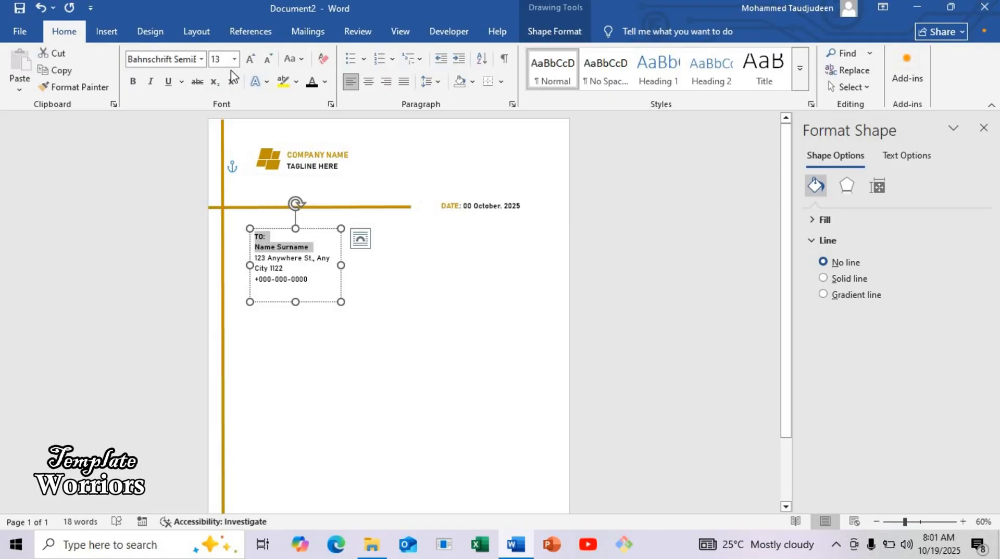
click(220, 57)
text(14)
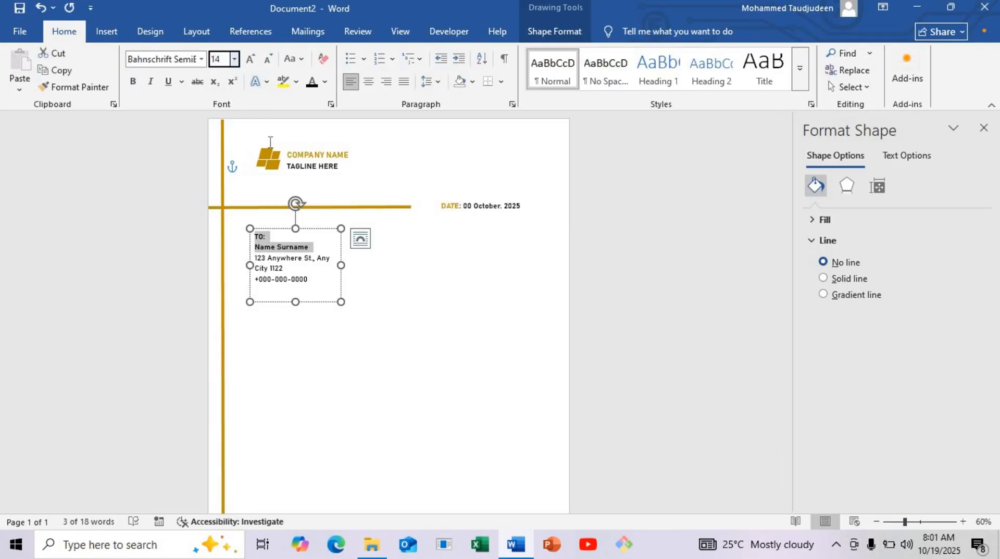
key(Return)
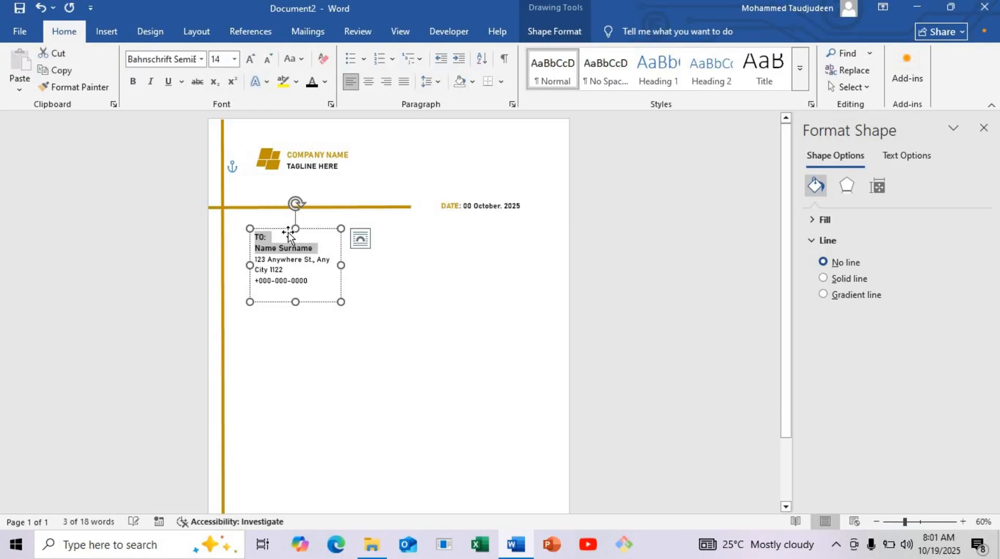
Step: Nudge the recipient text box slightly down and colour its TO: label the same dark gold as the company name
drag(285, 229, 256, 243)
key(ctrl+a)
click(267, 240)
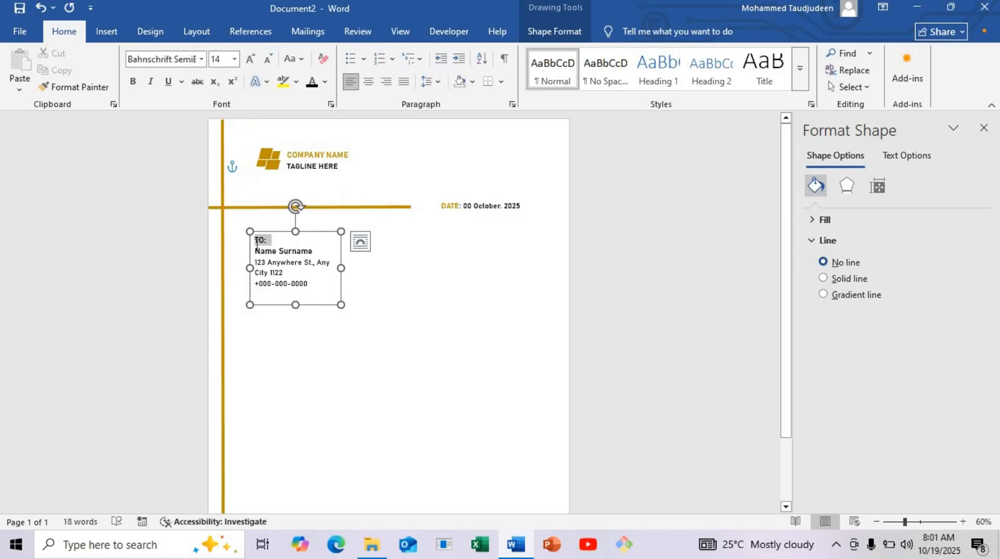
click(324, 81)
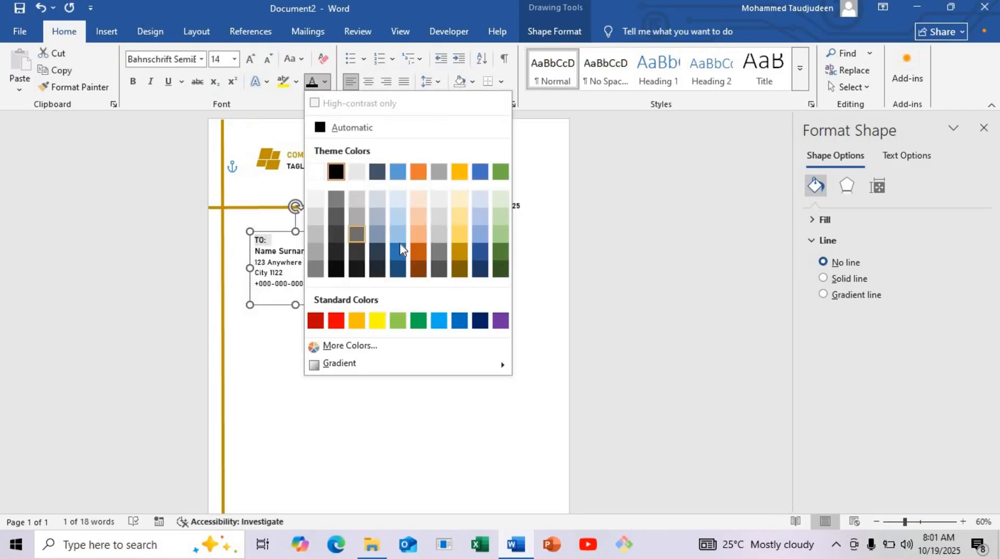
click(459, 260)
Step: Shorten the recipient text box to its last line and narrow it so the address wraps before Any City
drag(296, 305, 299, 292)
click(331, 261)
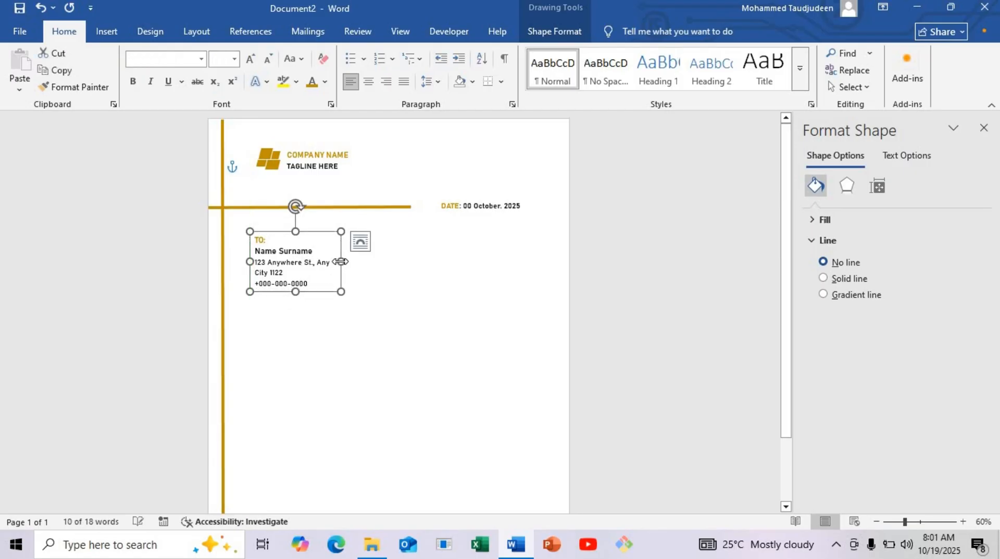
drag(331, 261, 321, 260)
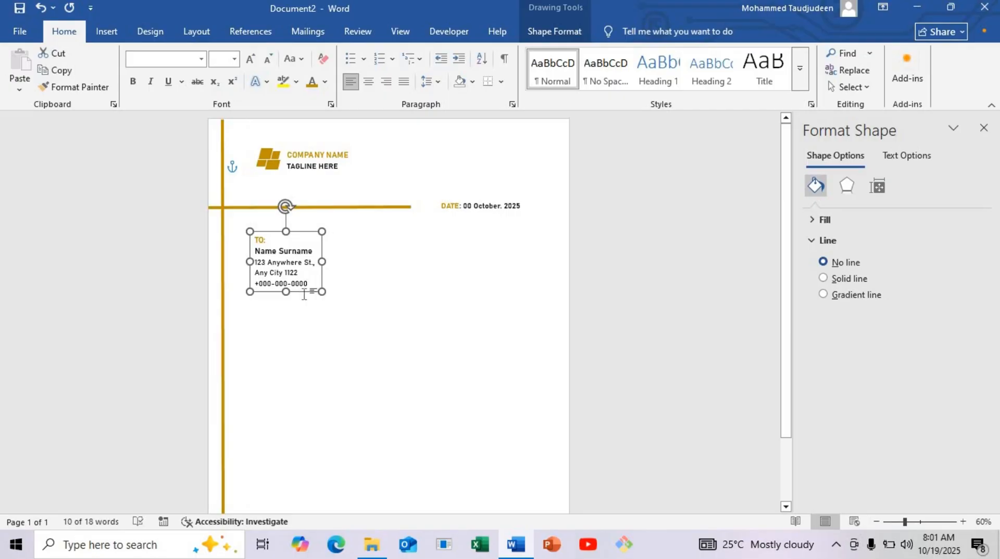
click(299, 285)
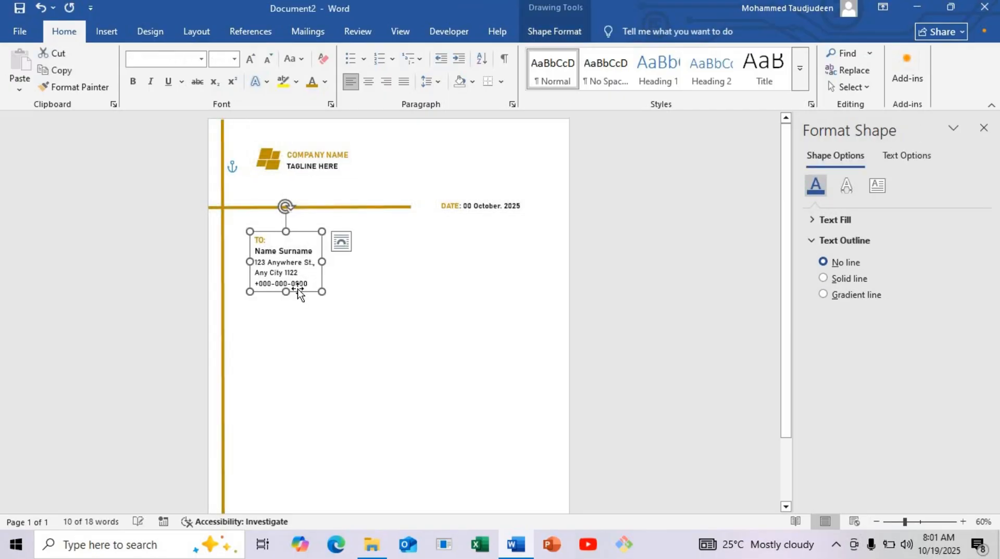
Step: Place a copy of the recipient text box below it, widened across the page and heightened for the letter body, with a gap between them
drag(300, 294, 527, 349)
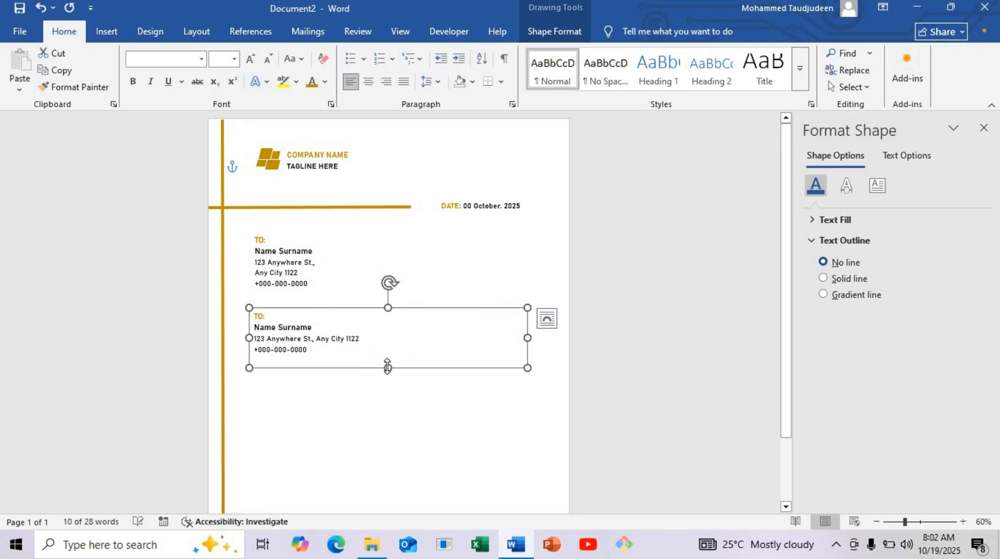
drag(388, 368, 393, 466)
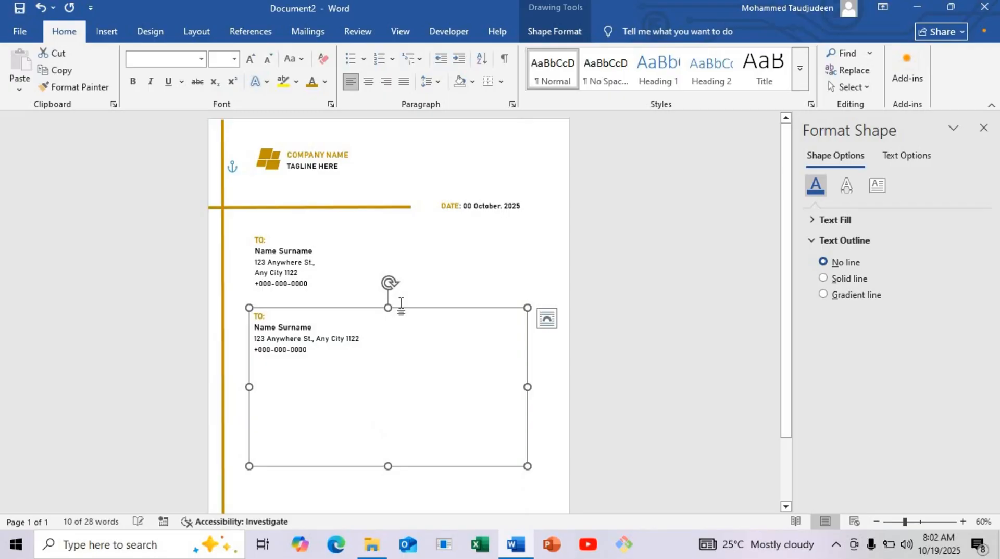
drag(404, 308, 404, 321)
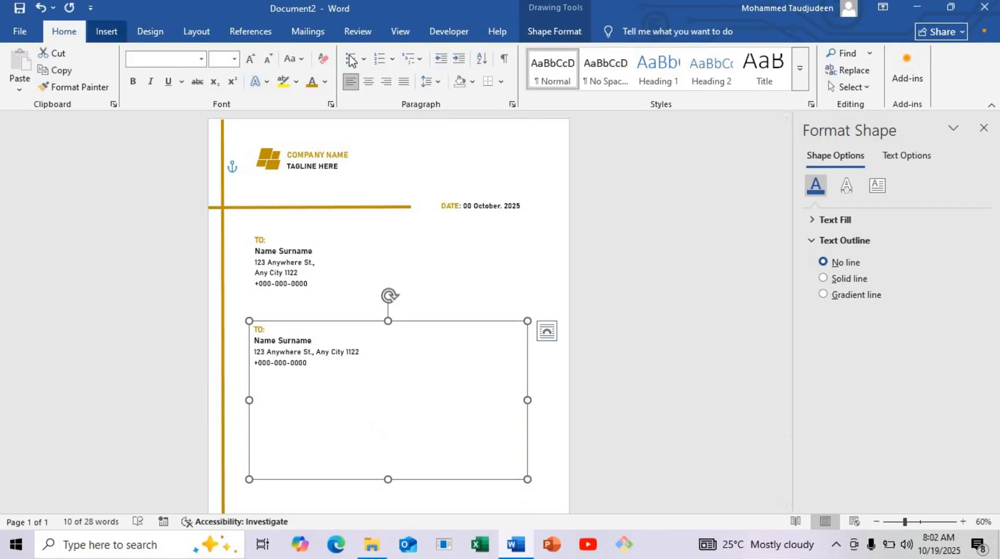
click(107, 31)
click(669, 87)
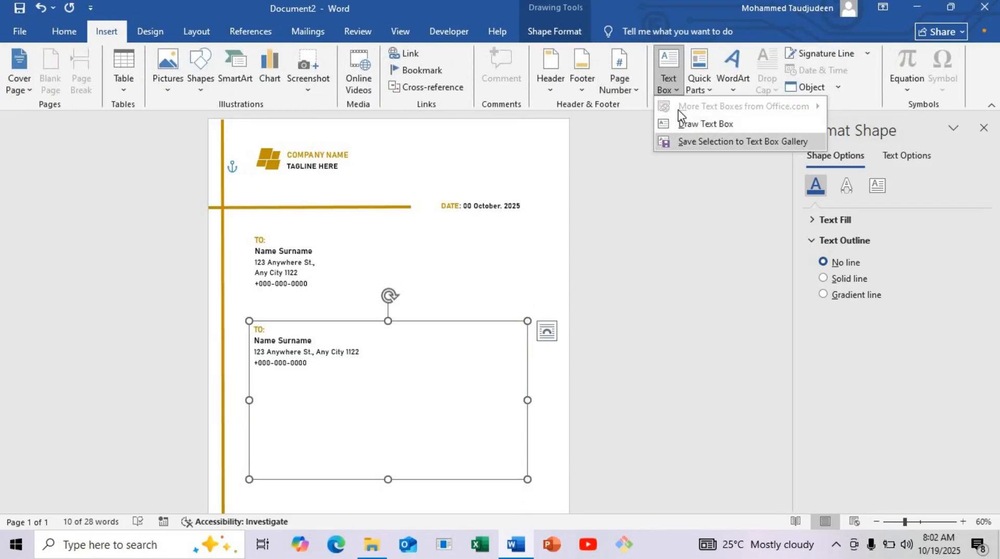
click(657, 86)
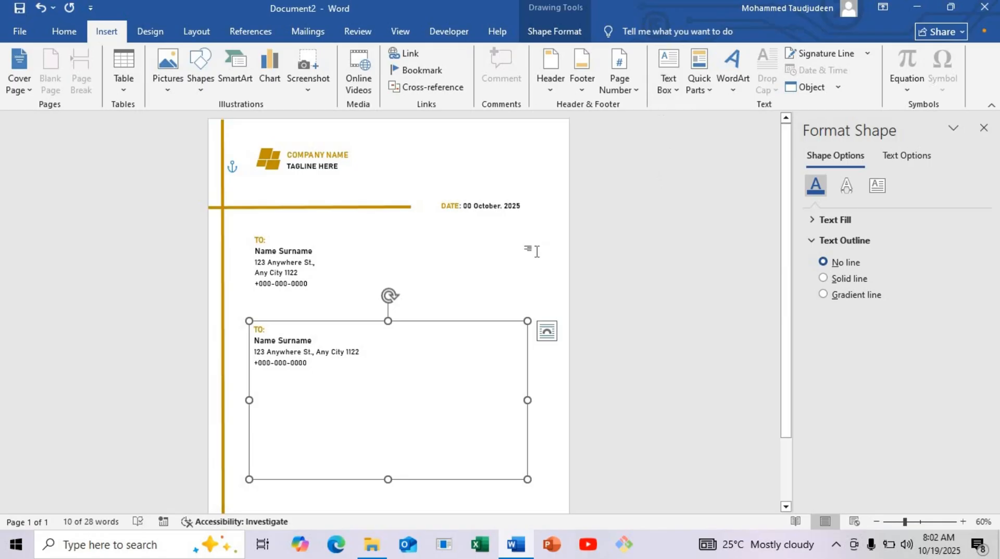
click(553, 286)
Step: Replace all text in the large copied text box with the greeting Dear Name Surname
click(294, 366)
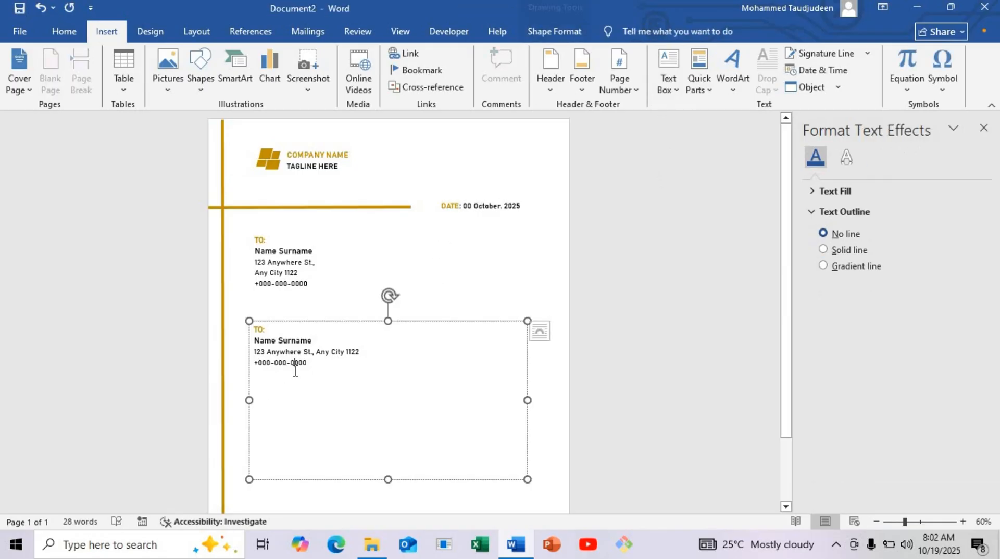
key(ctrl+a)
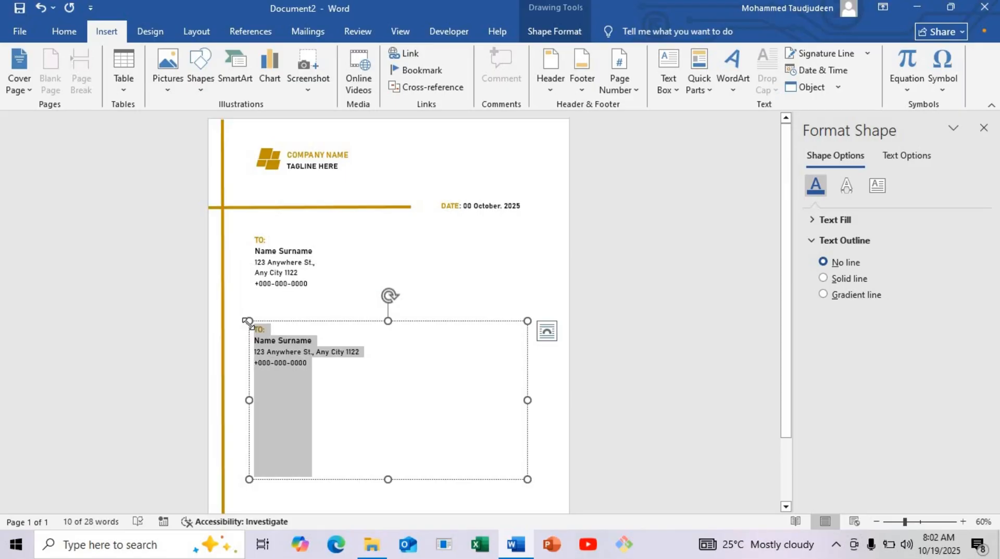
text(De)
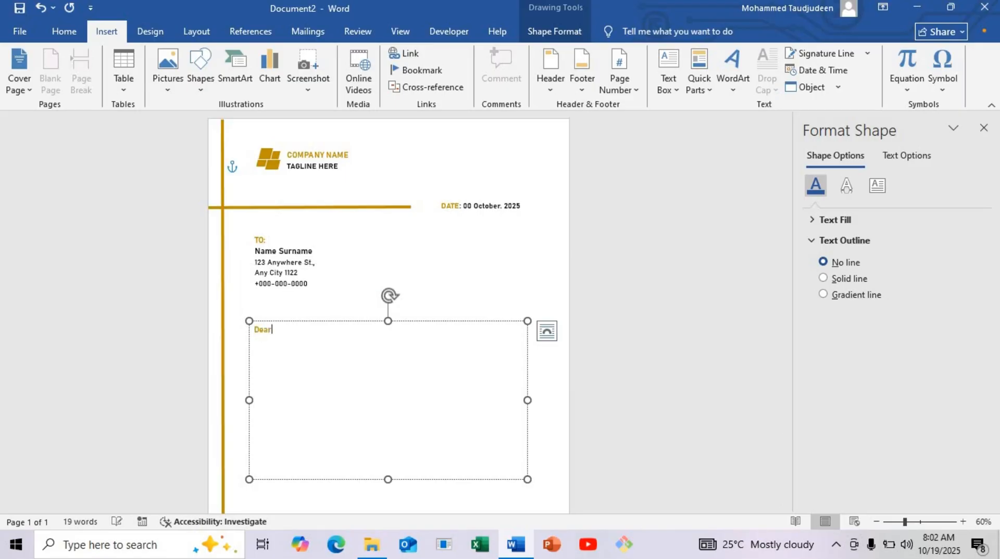
text(ar Name Surnam)
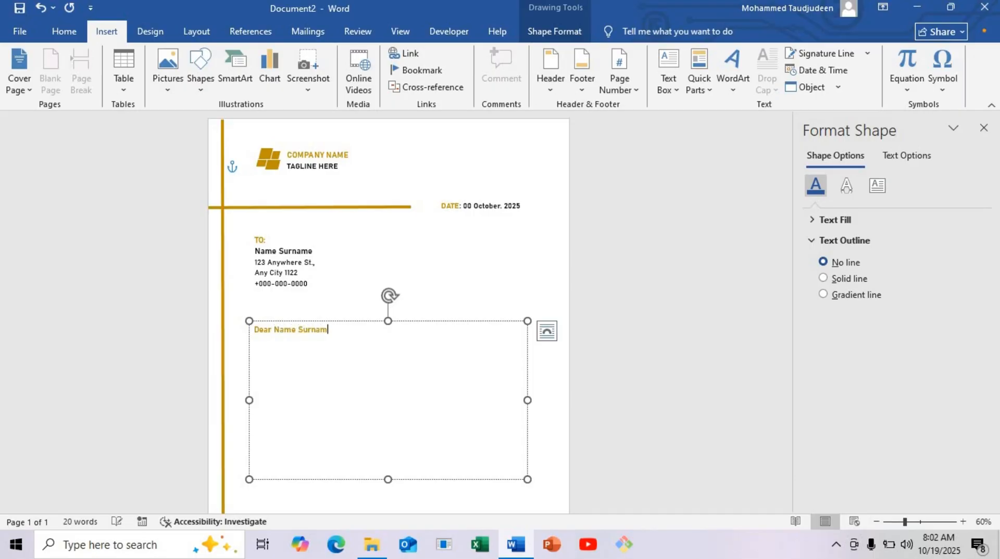
Step: Change the font colour of the whole Dear Name Surname greeting to black
key(shift+Left)
key(shift+Left)
key(shift+Left)
key(shift+Left)
key(shift+Left)
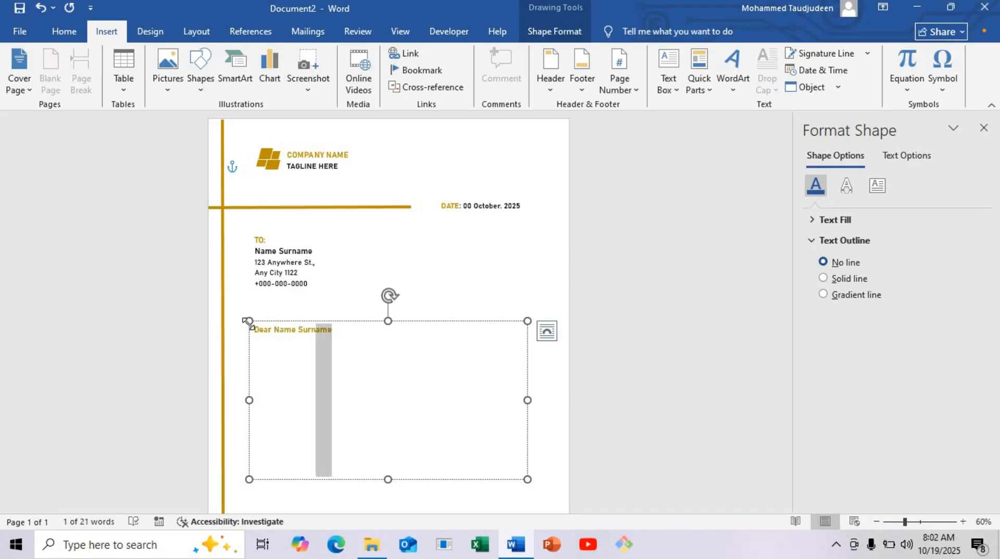
key(shift+Left)
key(shift+Left)
key(shift+Left)
key(shift+Left)
key(shift+Left)
key(shift+Left)
key(shift+Left)
key(shift+Left)
key(shift+Left)
key(shift+Left)
key(shift+Left)
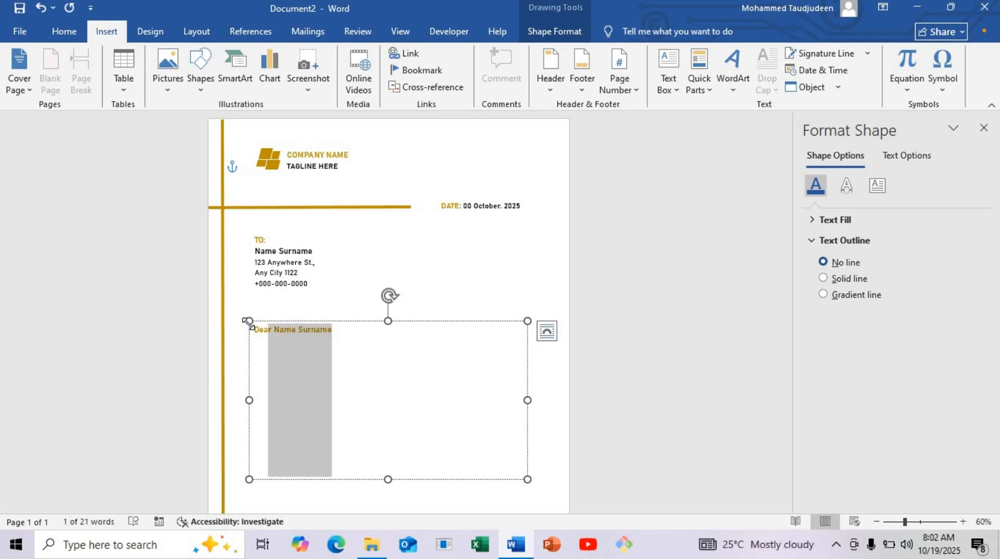
key(shift+Left)
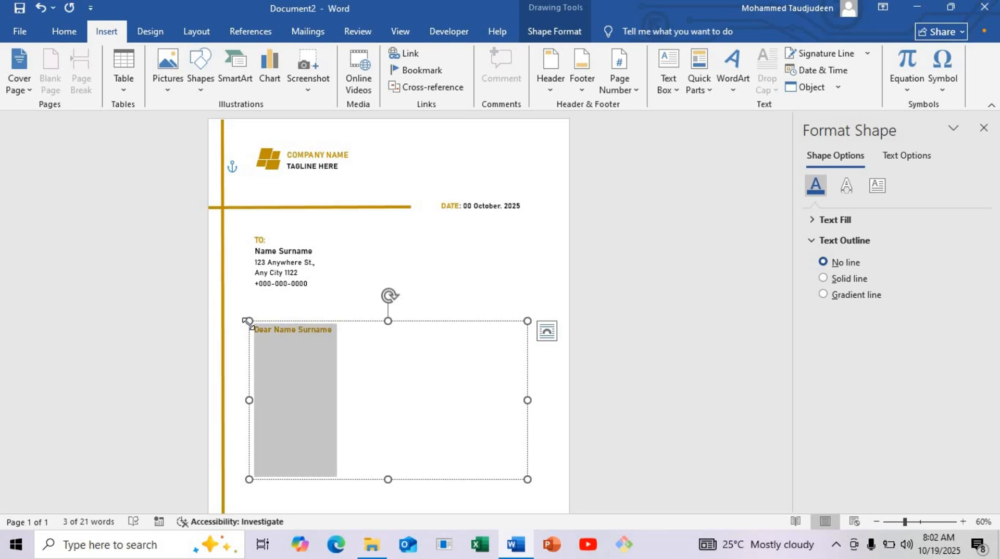
click(64, 32)
click(324, 83)
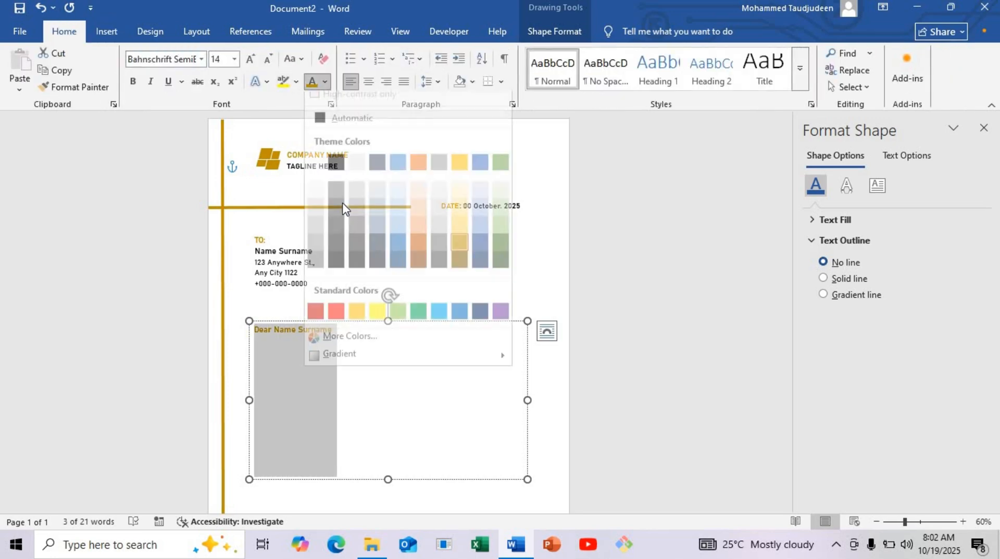
click(334, 169)
Step: Start a new line below the greeting and set its font to Bahnschrift, size 13
click(334, 332)
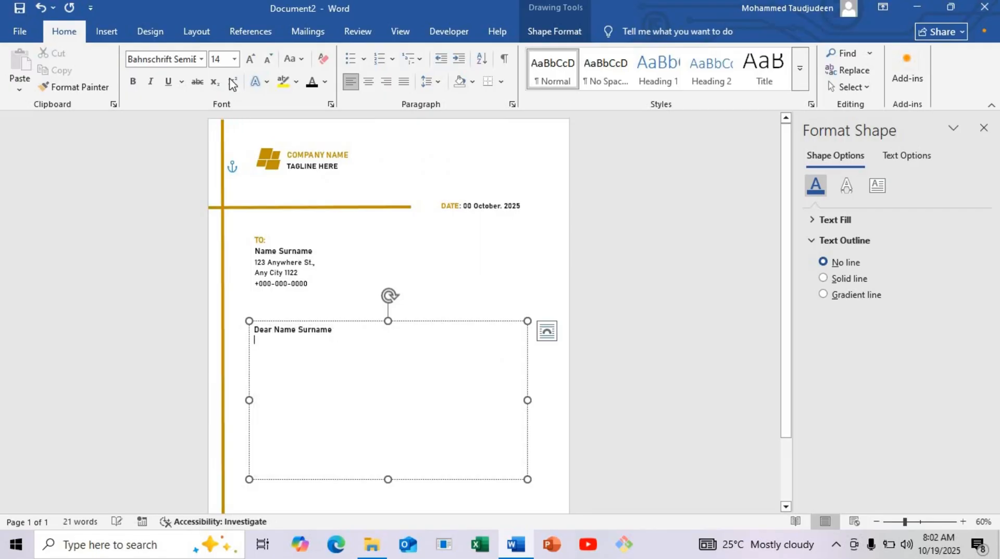
click(202, 59)
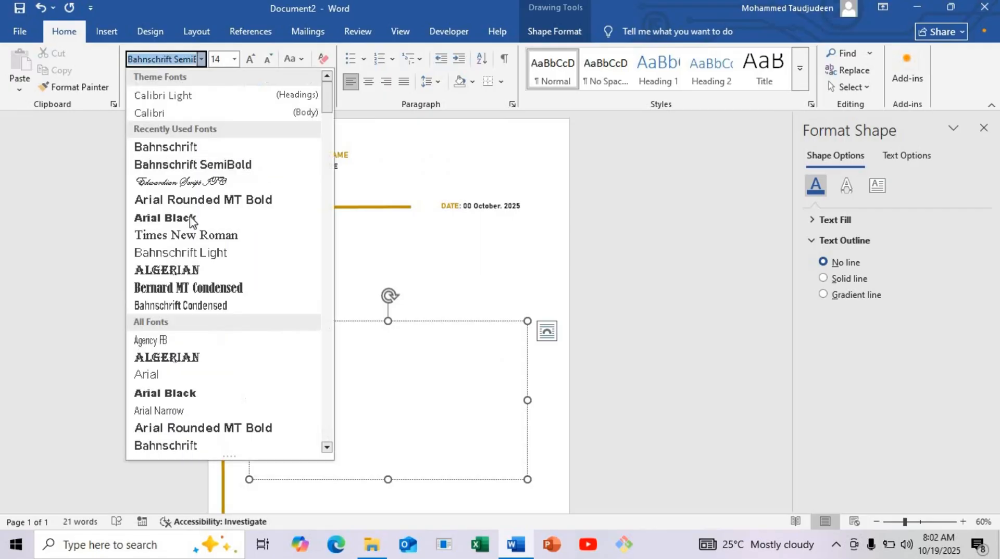
click(203, 147)
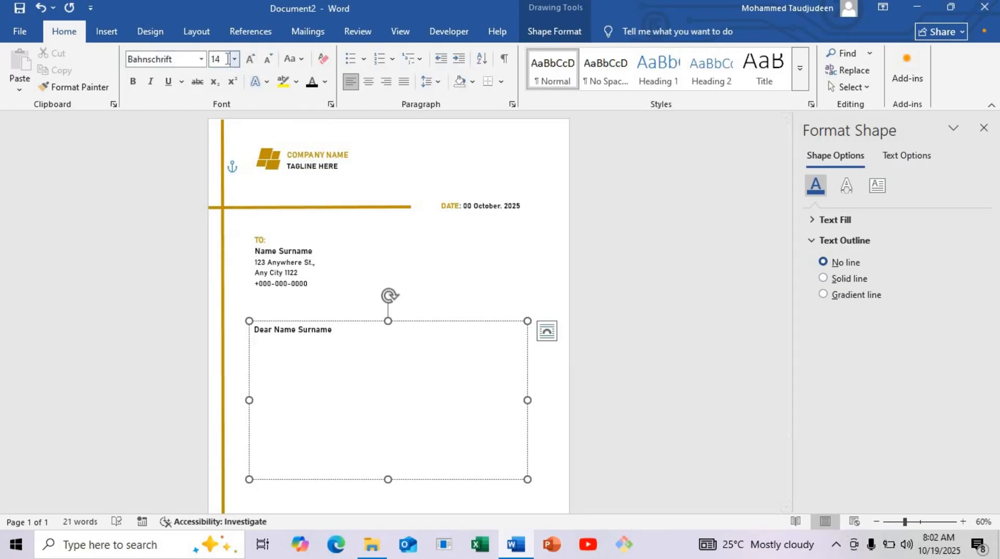
click(224, 59)
text(13)
key(Return)
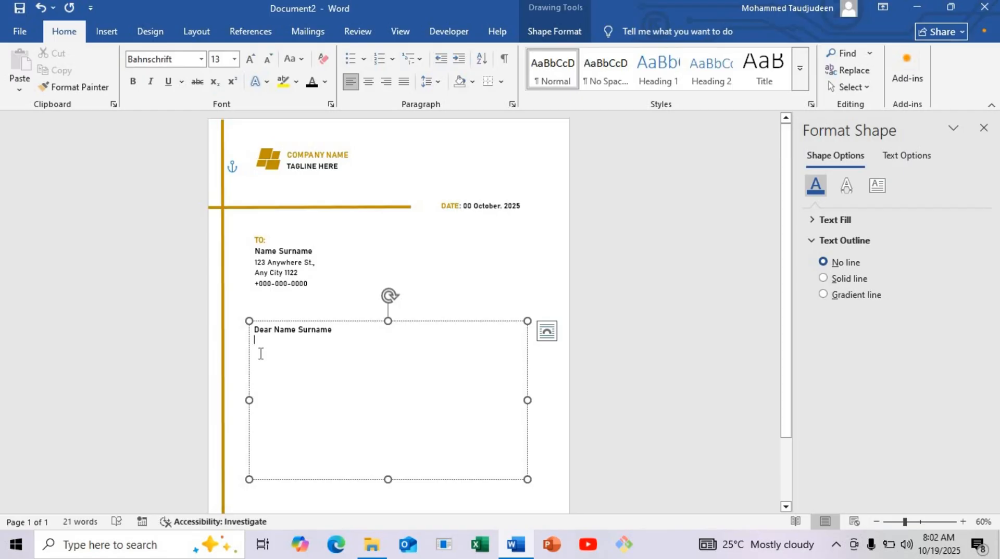
Step: Generate sample body paragraphs below the greeting with =rand()
text(=rand)
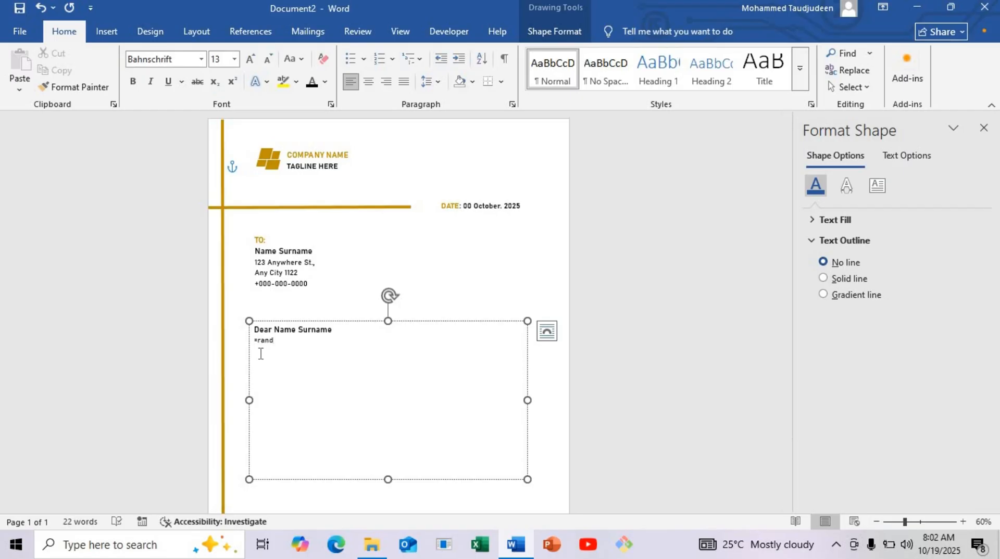
text(()
text())
key(Return)
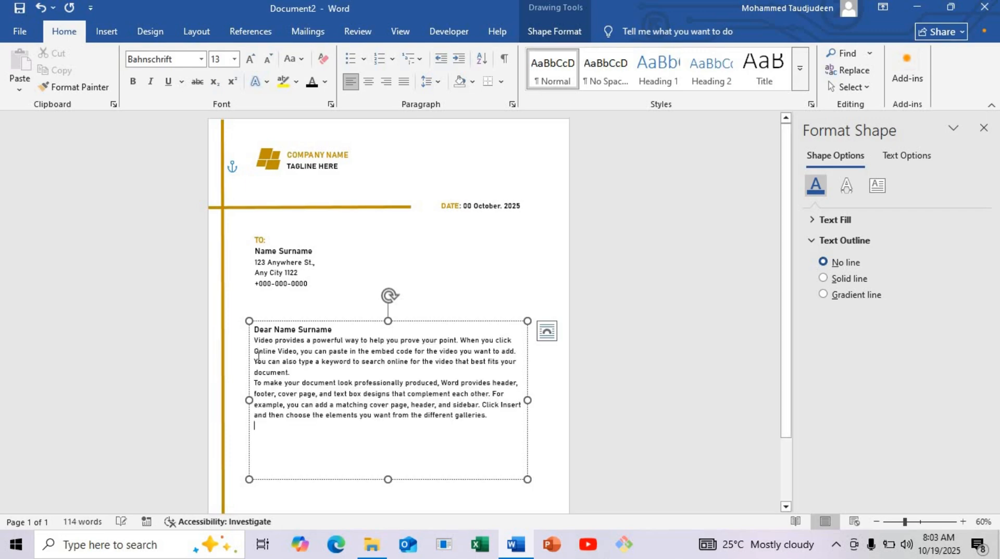
Step: Insert a blank line after the greeting and another between the two body paragraphs
click(350, 328)
key(Return)
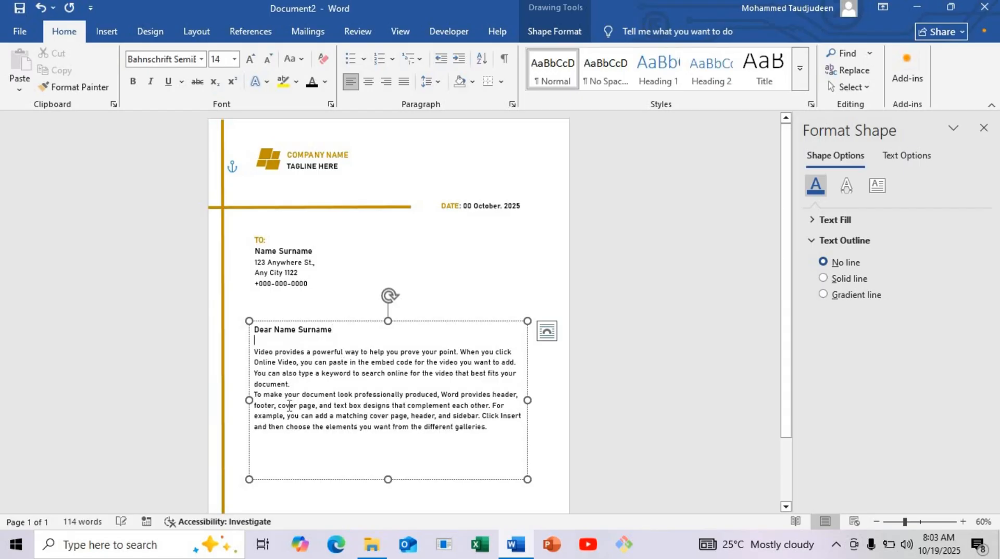
click(297, 383)
key(Return)
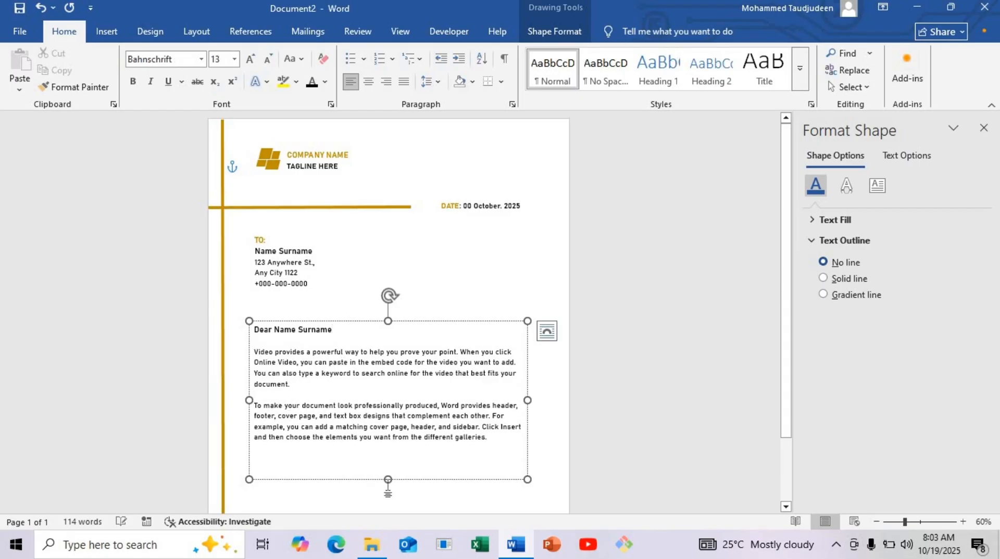
Step: Shorten the letter body text box to end at its last text line and move it slightly up toward the recipient block
click(388, 488)
click(388, 462)
drag(388, 475, 390, 444)
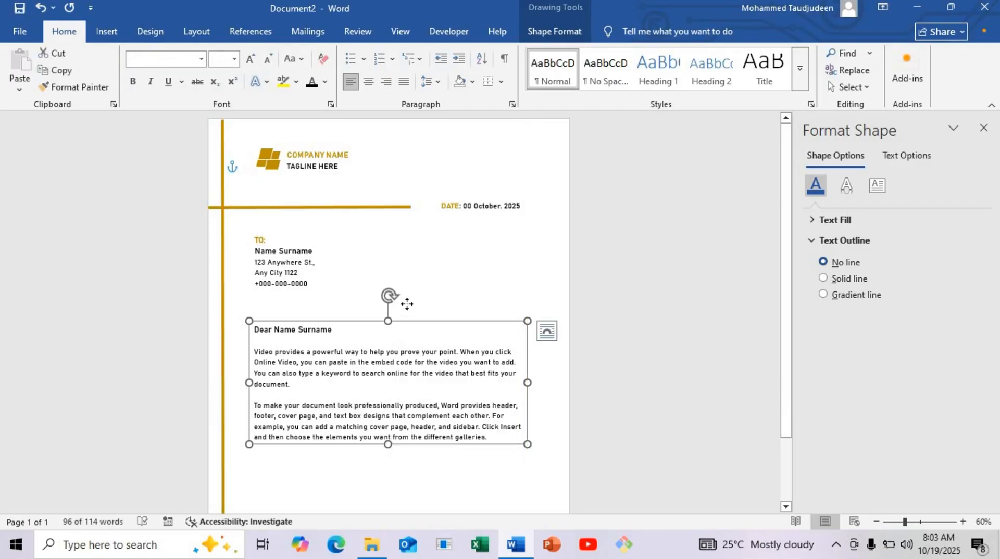
drag(407, 319, 407, 304)
scroll(415, 317, down, 3)
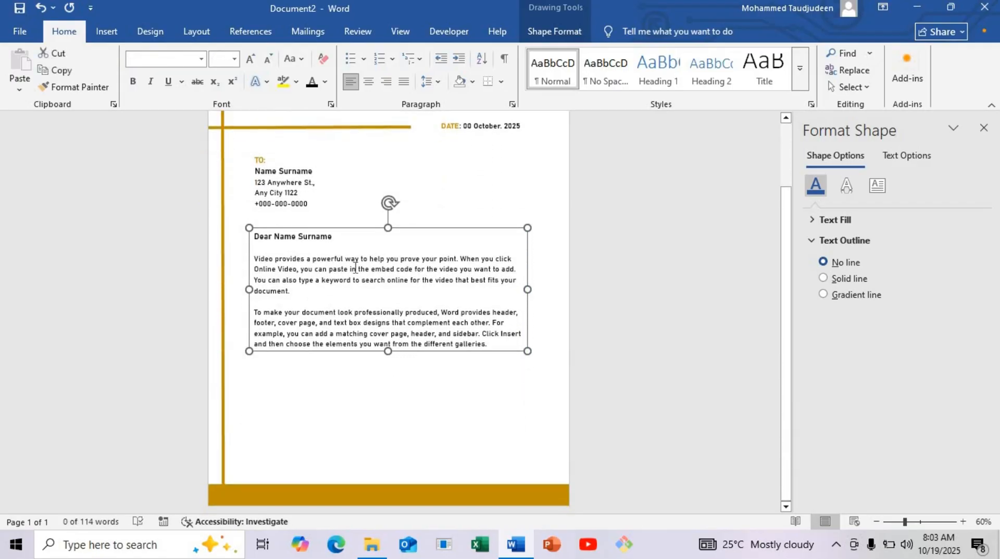
Step: Duplicate the recipient block below the letter body and clear all text from the copy
click(298, 205)
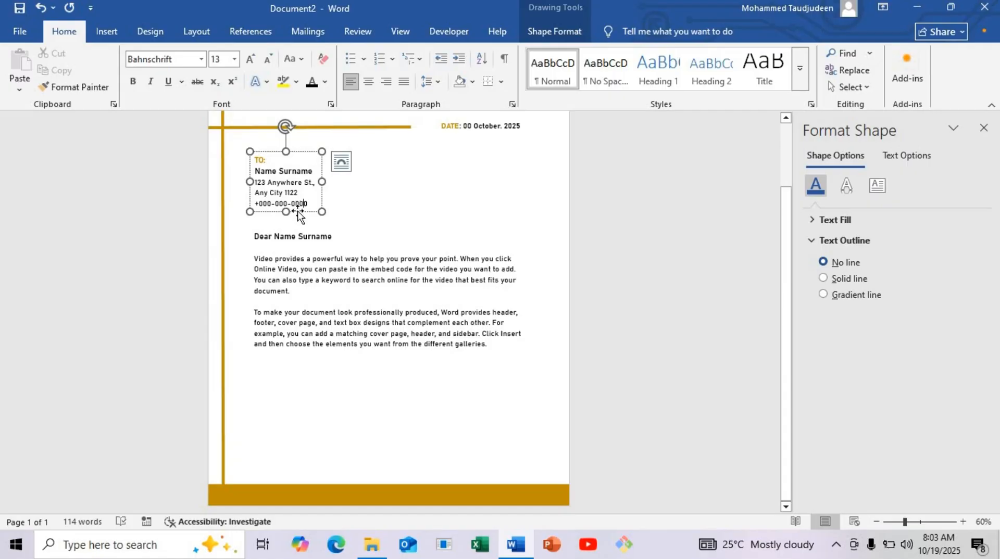
drag(298, 212, 303, 383)
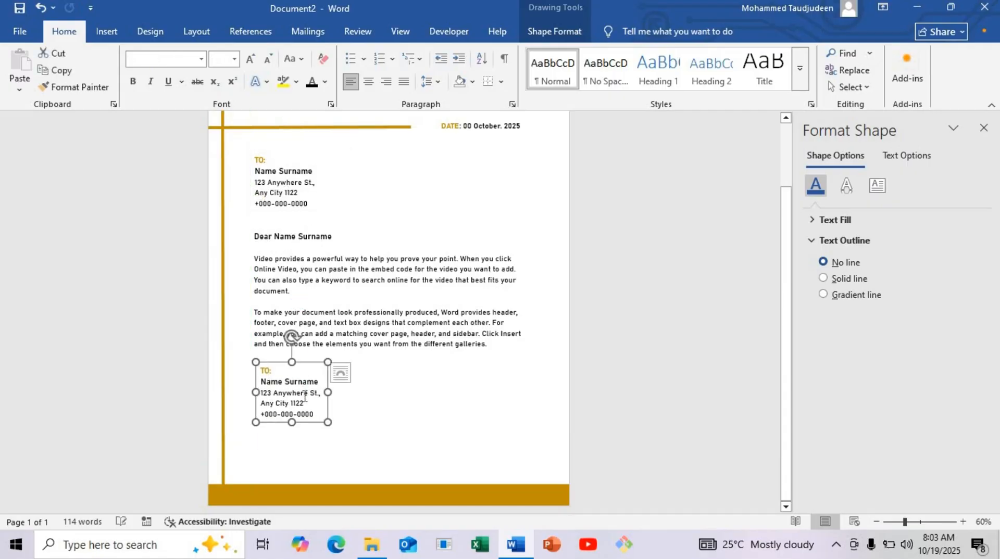
click(305, 398)
key(ctrl+a)
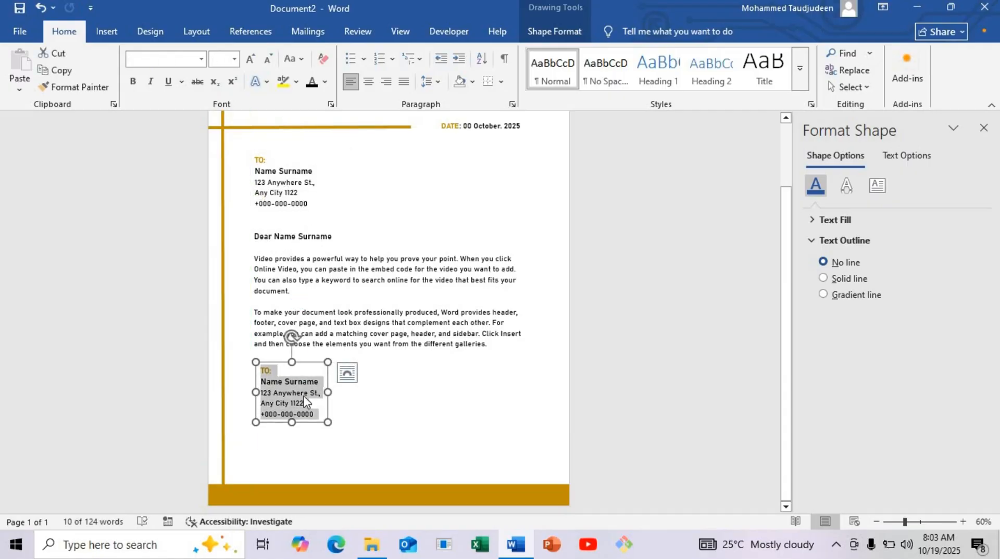
key(BackSpace)
Step: Enter the closing on separate lines: "Regards,", the signer's short name, "Name Surname" and "General Manager"
text(RE)
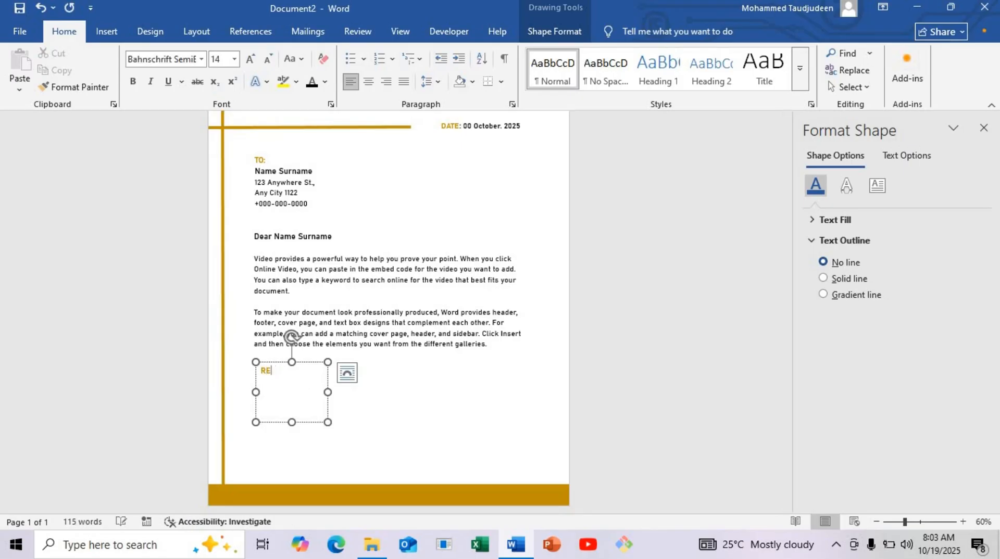
text(ggards,)
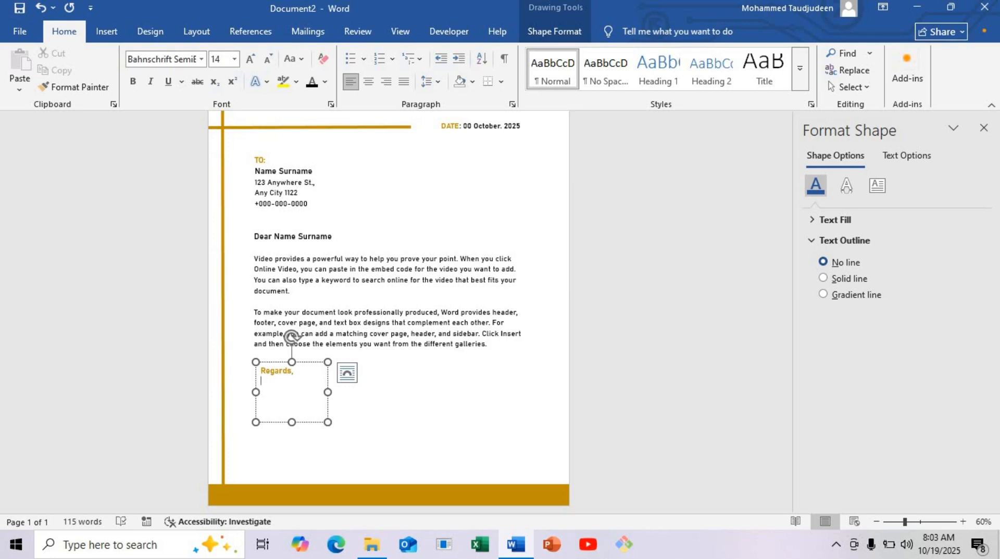
text(Morg)
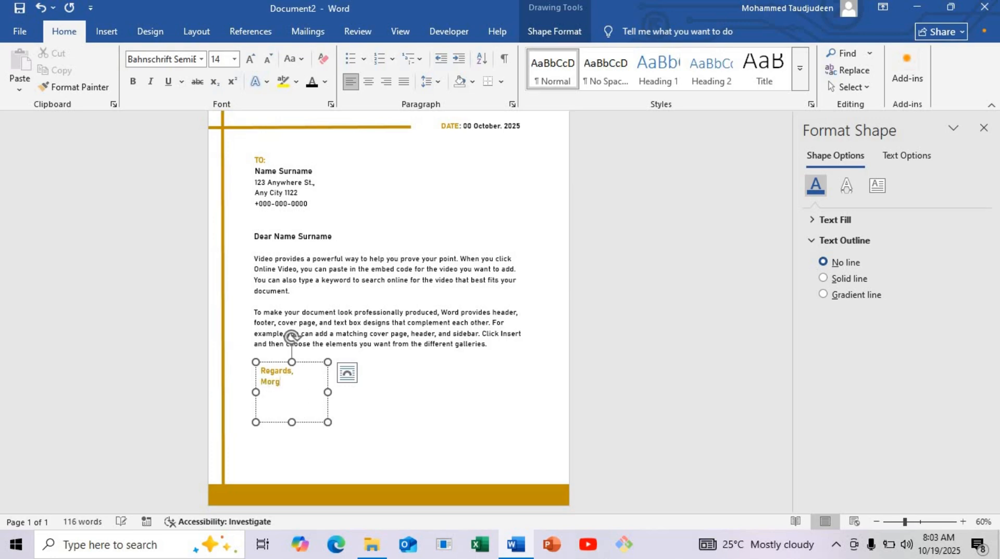
text(an )
text(M)
text(N)
text(ame )
text(Suenam)
text(r)
text(G)
text(eneral M)
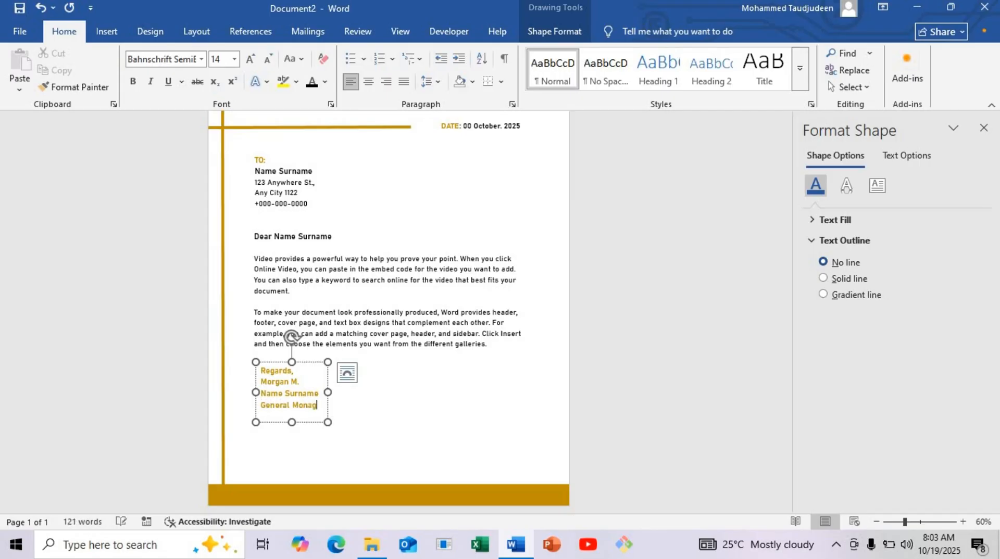
text(onager)
Step: Widen the closing text box and change the color of all its text to black
drag(327, 392, 259, 367)
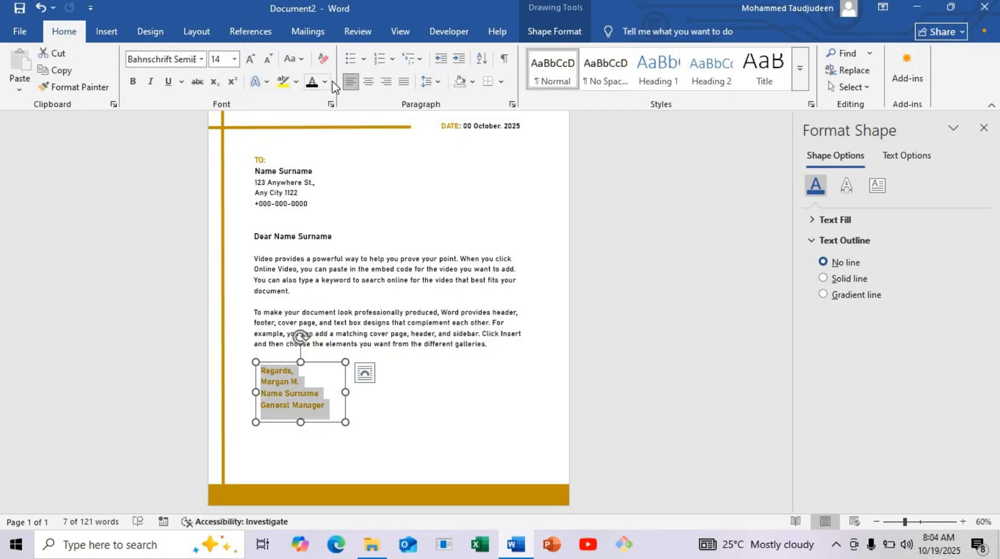
click(312, 83)
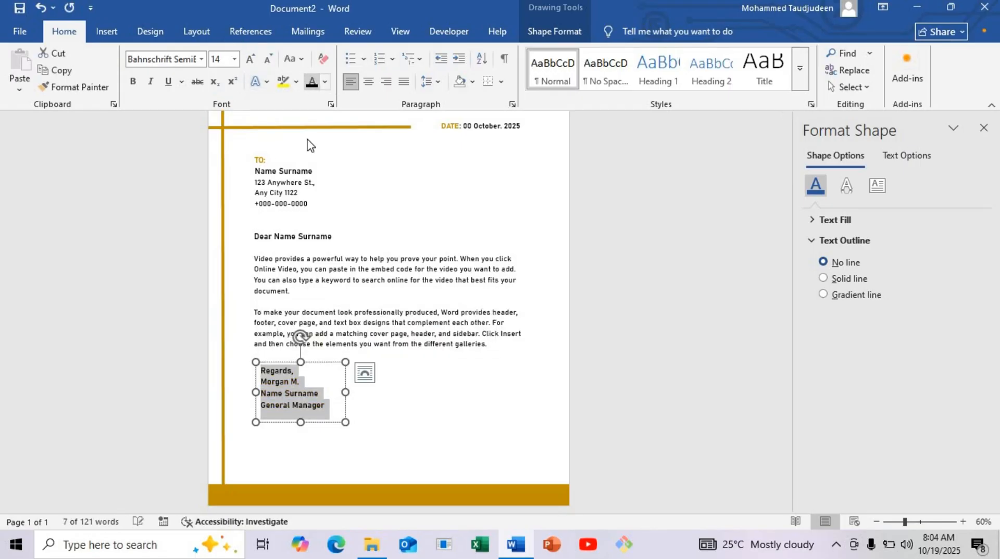
click(308, 405)
drag(310, 404, 319, 406)
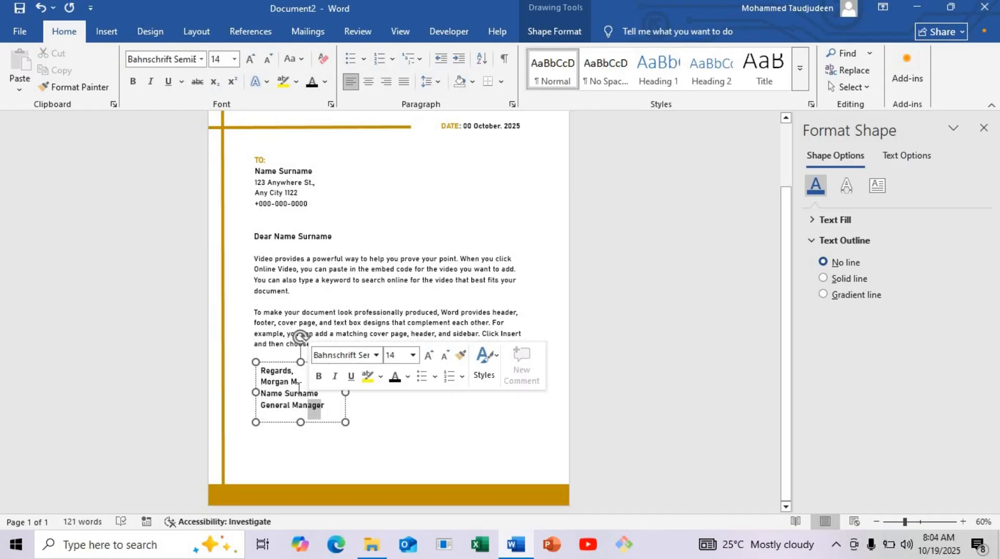
Step: Set the "Regards," line to font size 13
click(293, 382)
drag(300, 372, 260, 373)
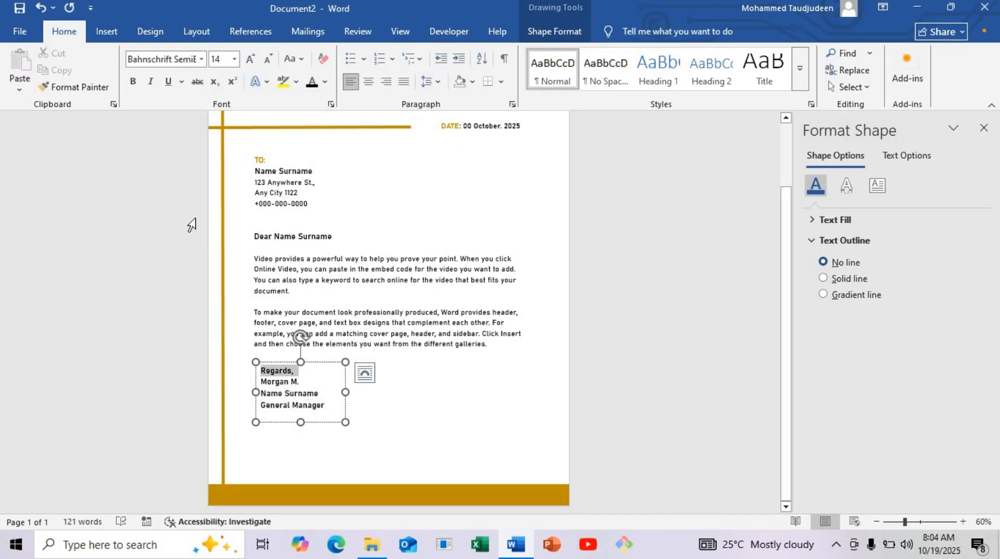
click(219, 60)
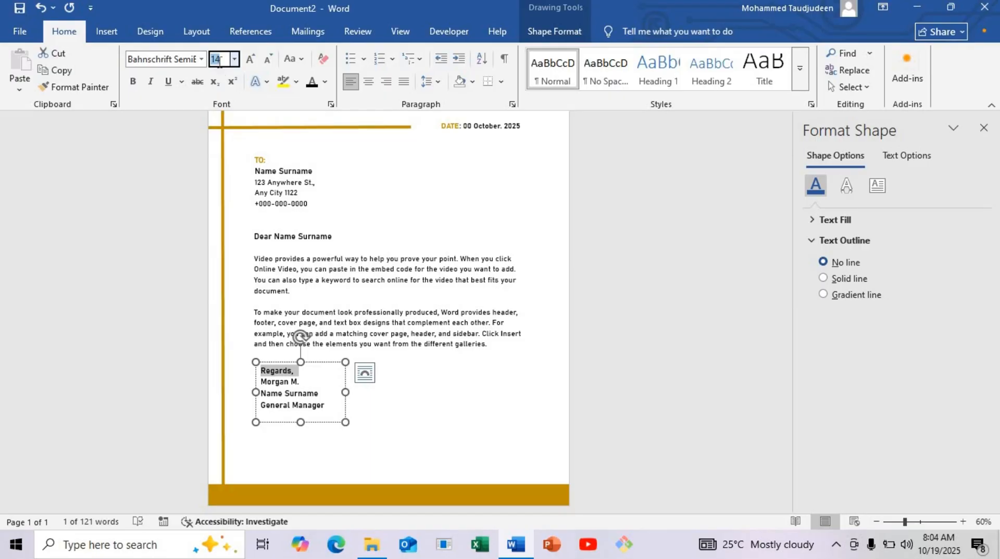
text(123)
click(311, 383)
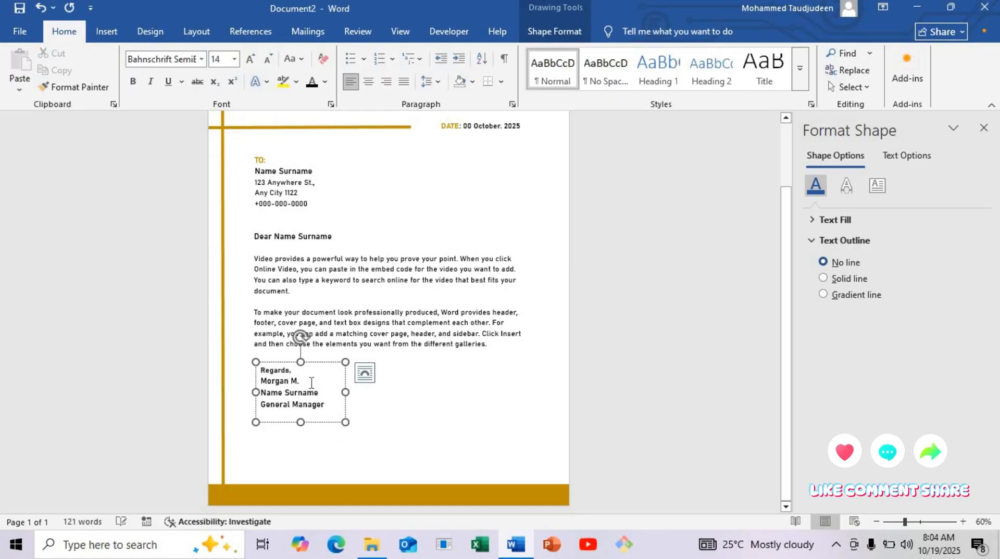
Step: Format the signature line below "Regards," in Edwardian Script ITC, size 28
triple_click(264, 383)
click(186, 61)
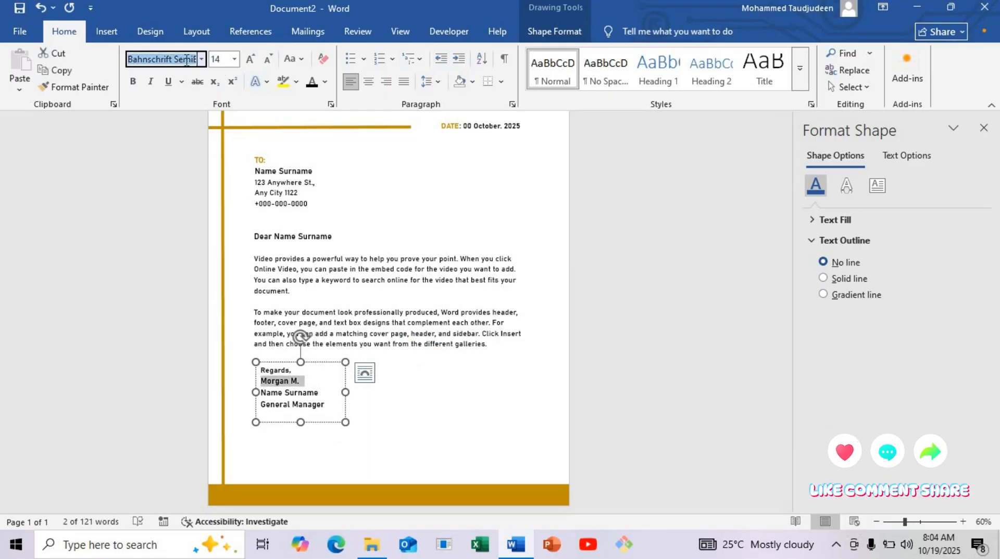
text(Edwardian Script I)
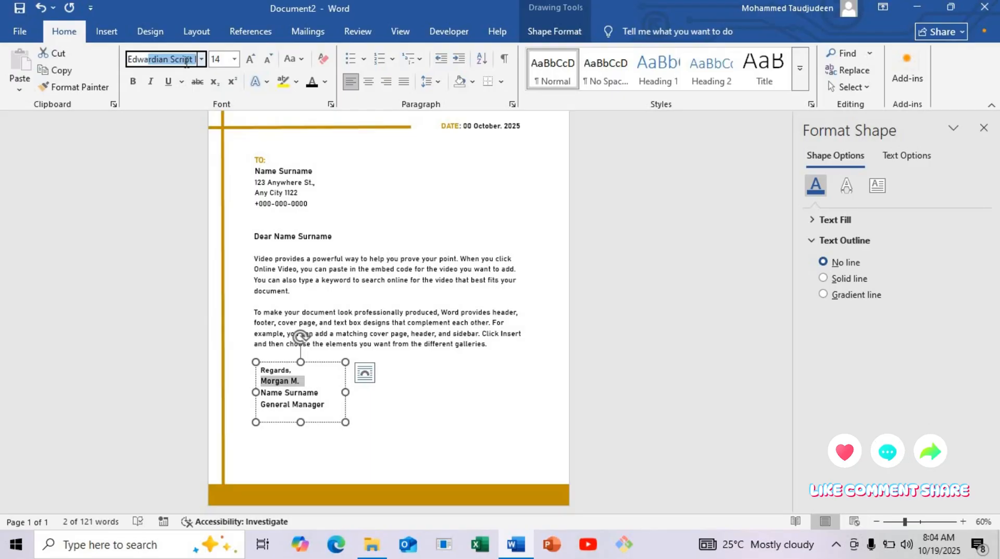
key(Return)
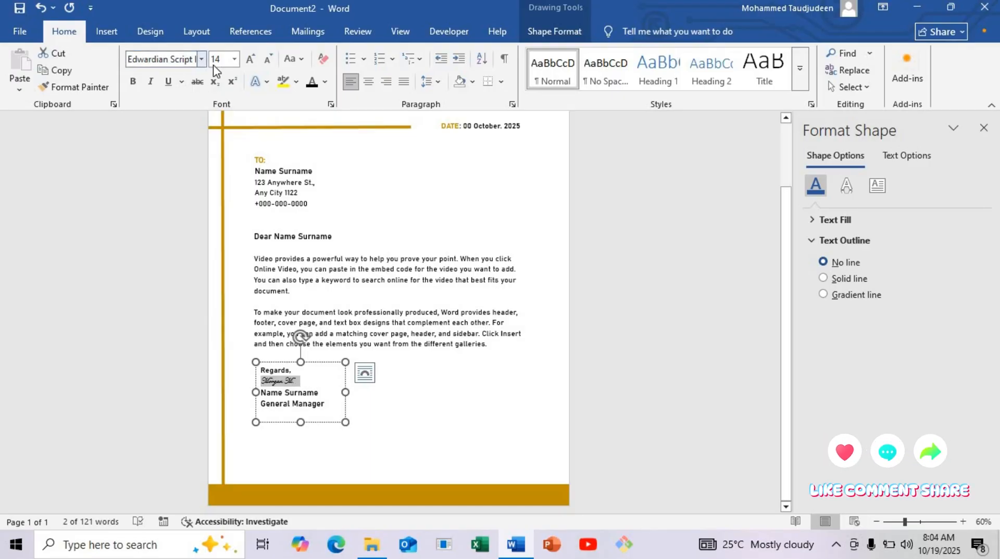
click(235, 60)
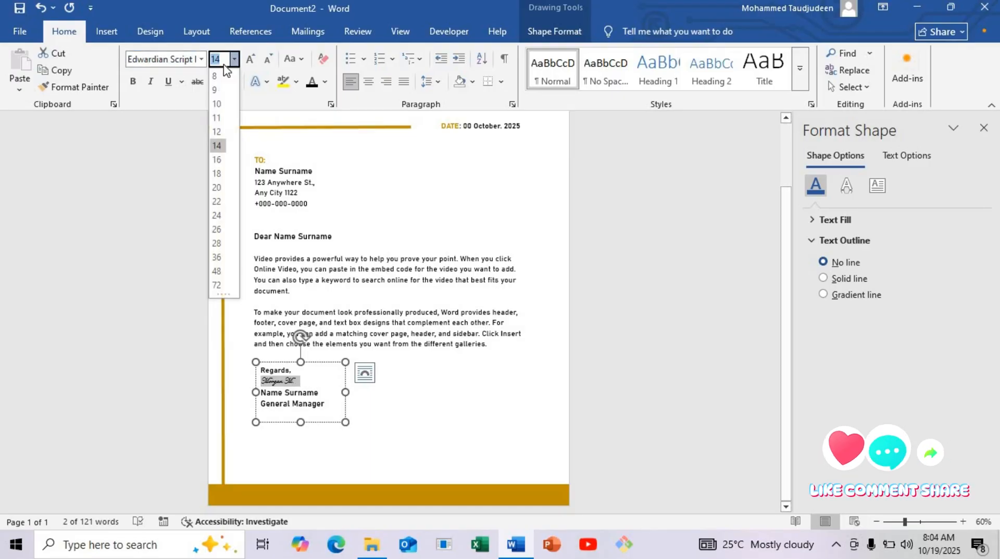
click(217, 243)
click(330, 384)
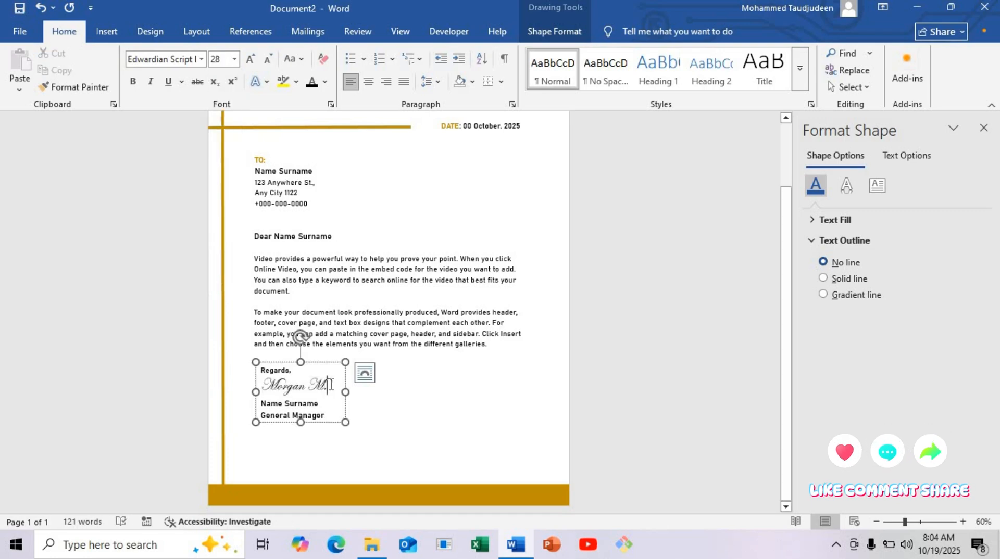
Step: Change the font of the "General Manager" line to Bahnschrift
click(322, 404)
drag(328, 415, 261, 414)
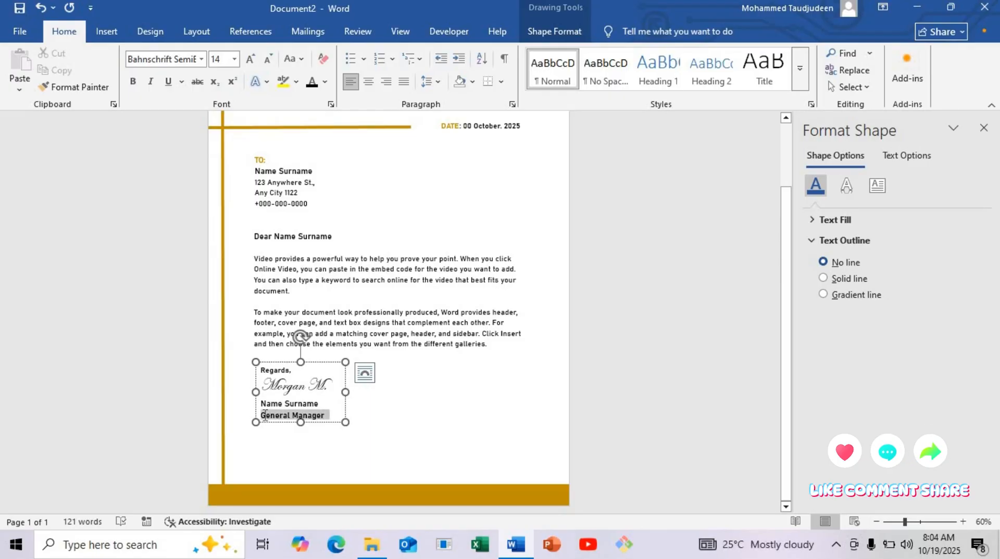
click(201, 59)
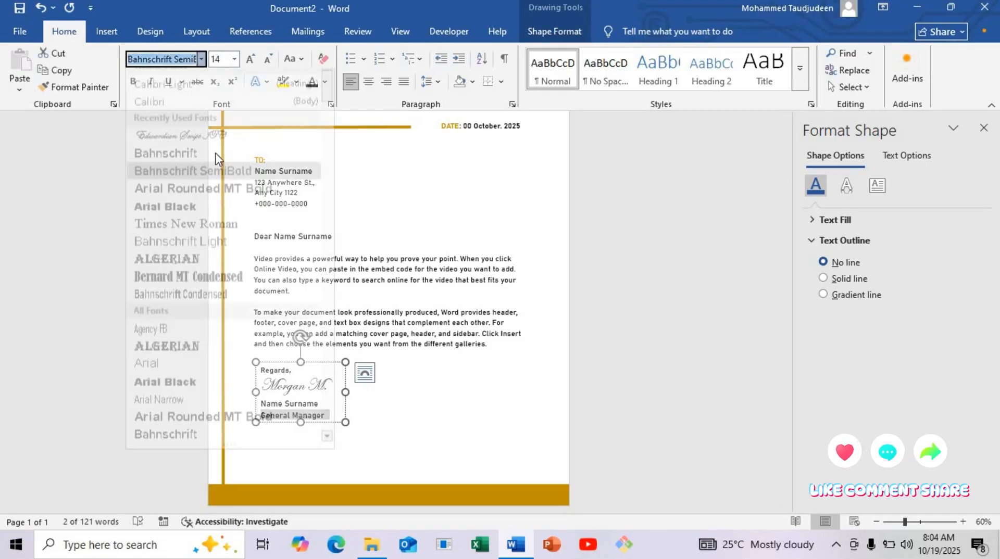
click(216, 166)
click(326, 406)
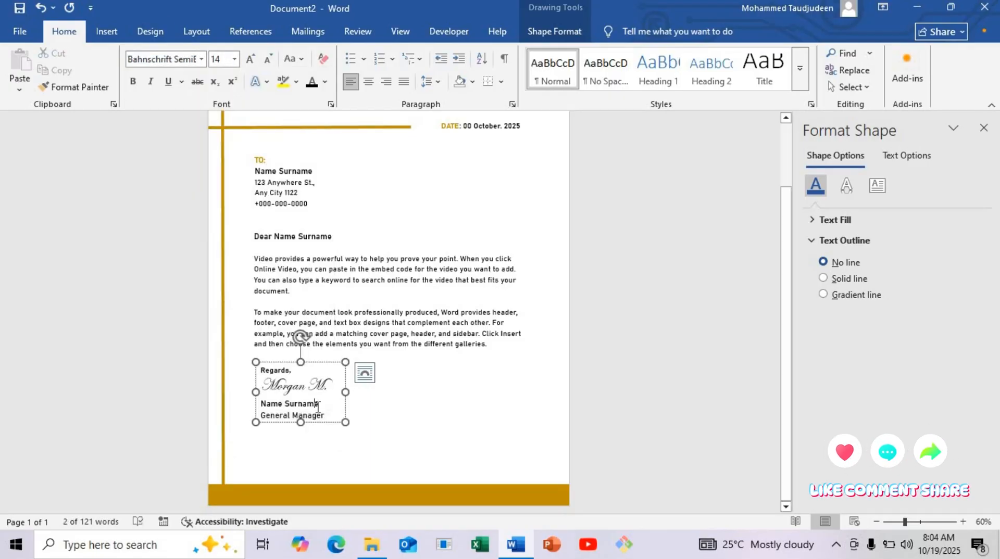
Step: Set the "General Manager" line to size 13 and move the slightly narrowed closing block down, aligned with the letter body's left edge
mouse_move(346, 392)
mouse_down()
mouse_move(303, 414)
mouse_move(260, 415)
mouse_up()
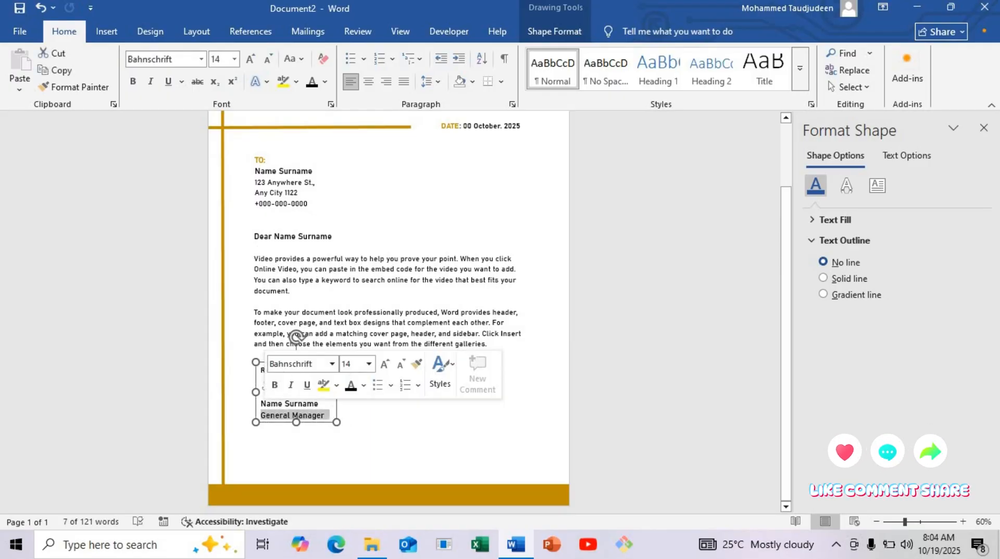
click(222, 61)
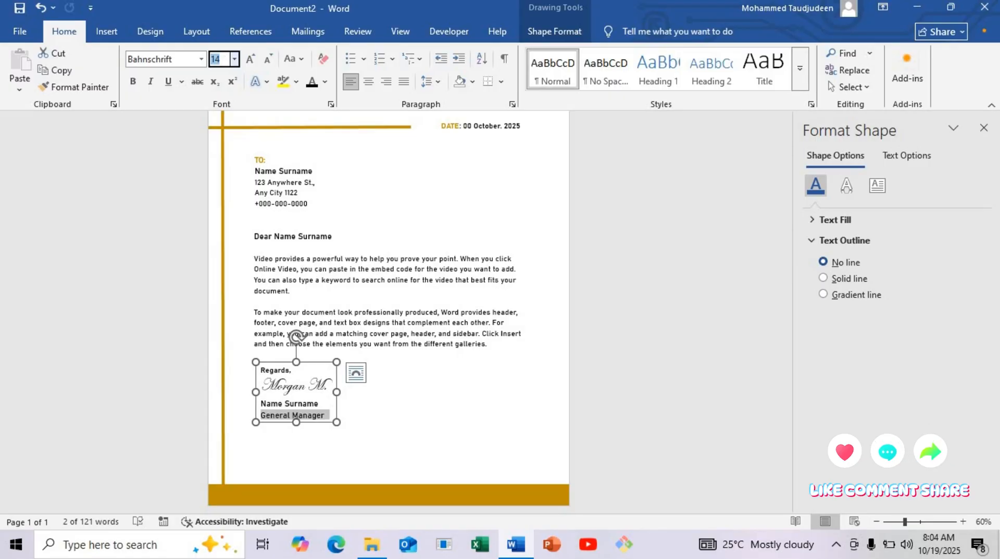
text(123)
key(Return)
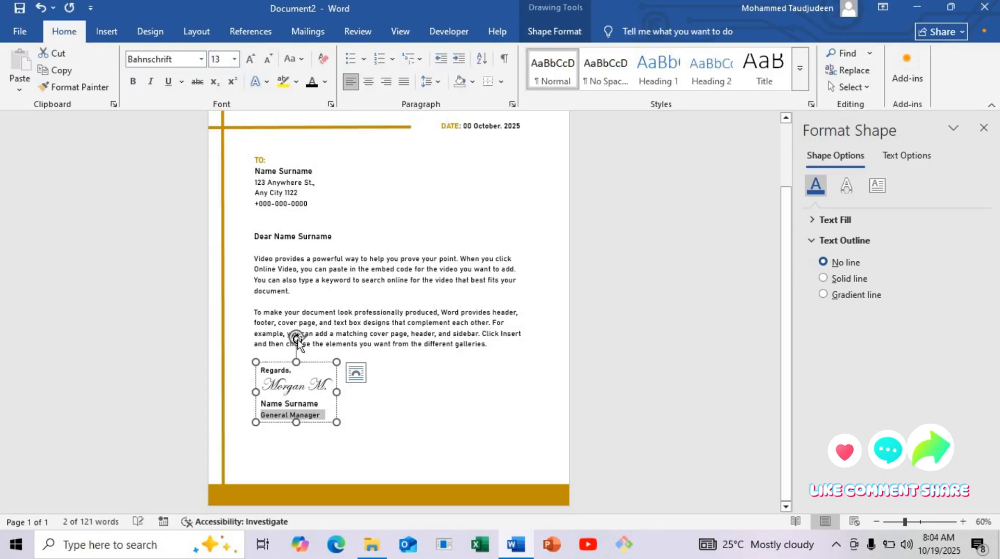
click(312, 383)
drag(307, 365, 300, 384)
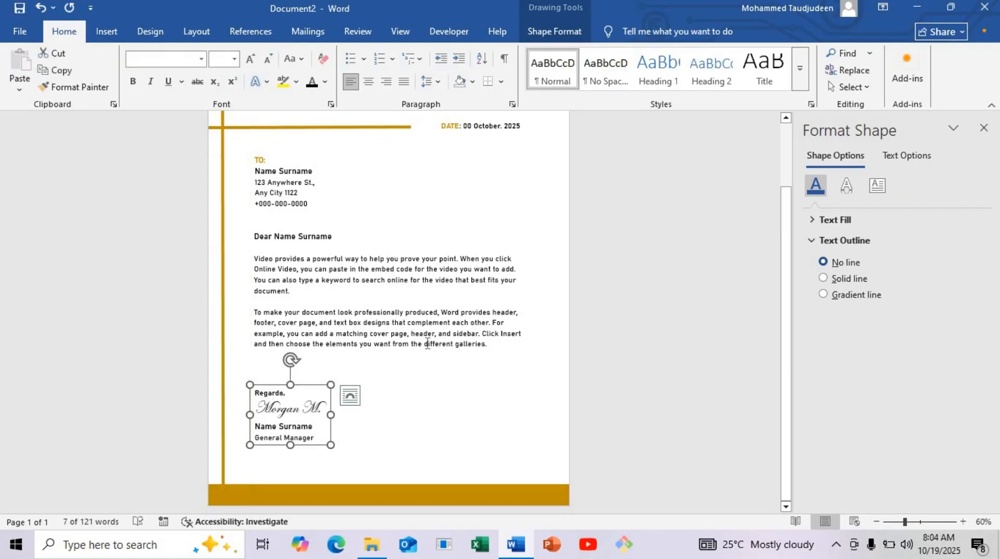
Step: Duplicate the date text box at the top of the page opposite the company name and replace its text with a phone number
scroll(427, 342, up, 2)
scroll(427, 342, up, 2)
click(471, 199)
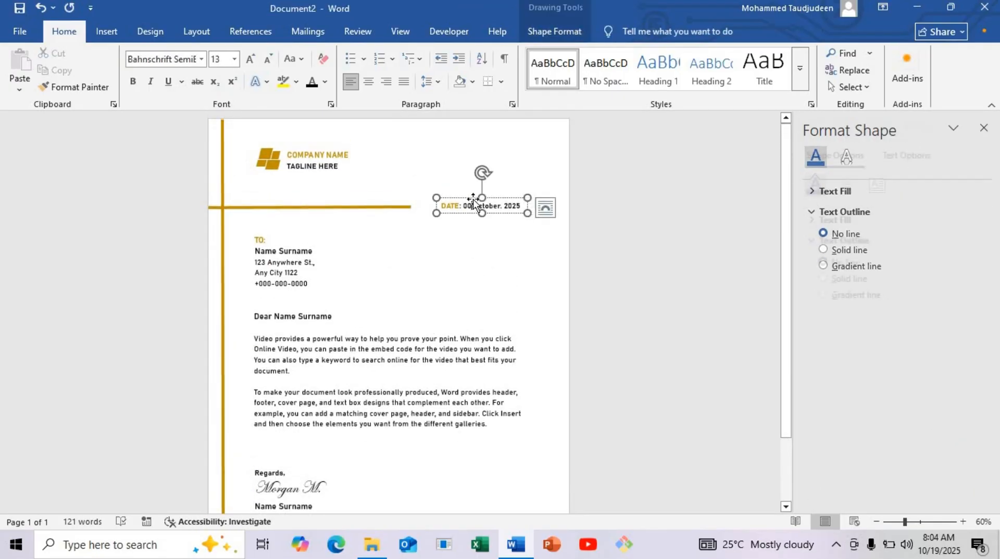
drag(472, 199, 444, 165)
click(446, 153)
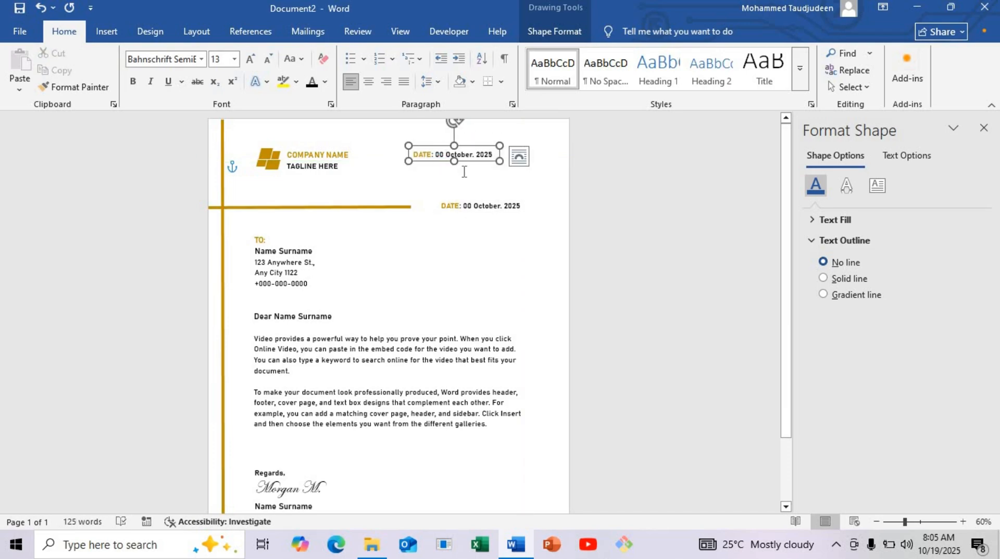
key(ctrl+a)
drag(905, 522, 915, 522)
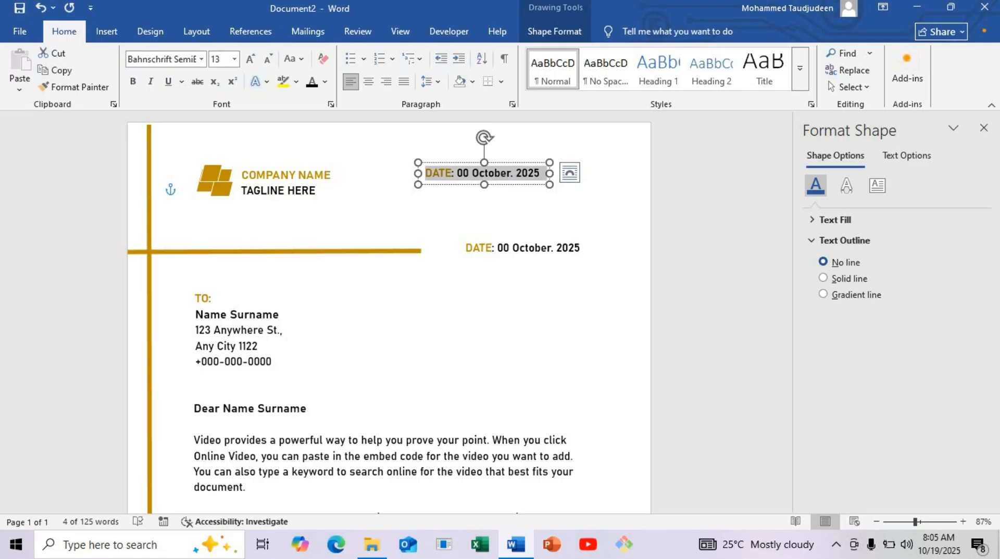
key(Delete)
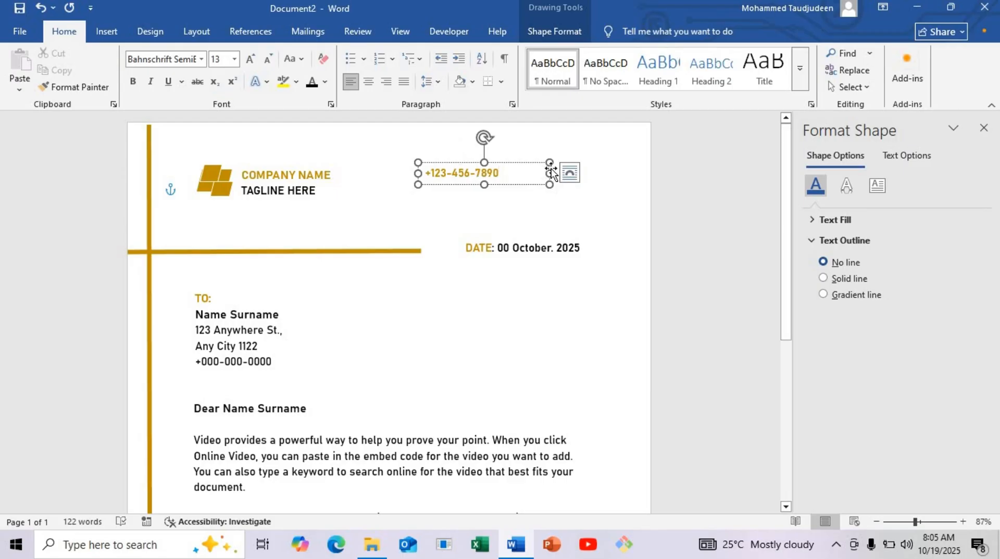
Step: Enlarge the phone number text box and add the company's e-mail address on a new line in it
drag(549, 173, 467, 216)
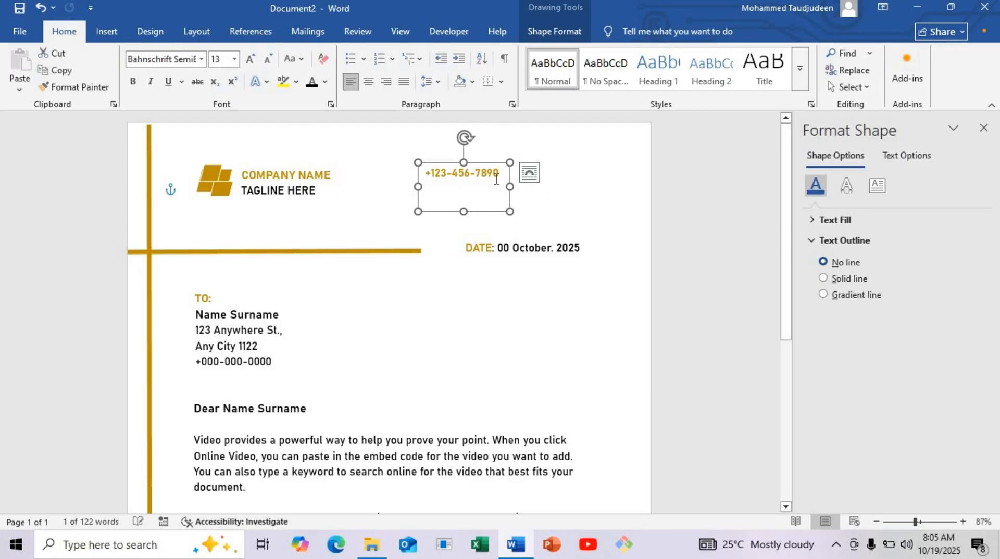
click(500, 175)
key(Return)
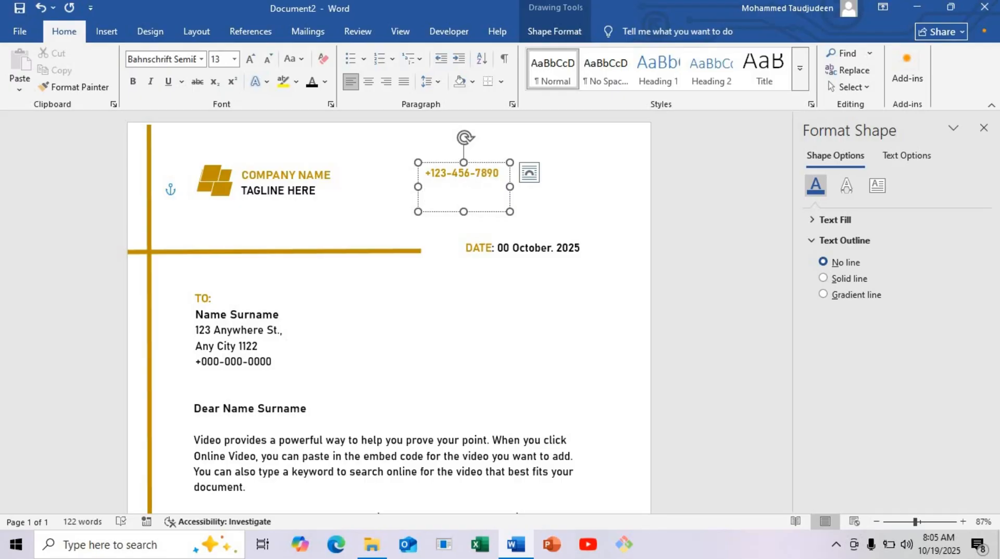
text(companyname)
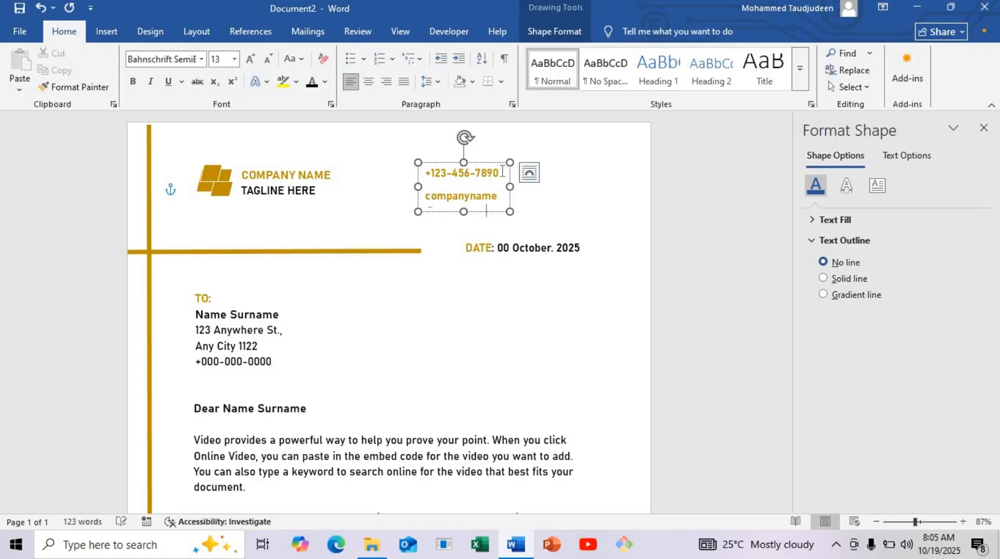
drag(509, 212, 591, 238)
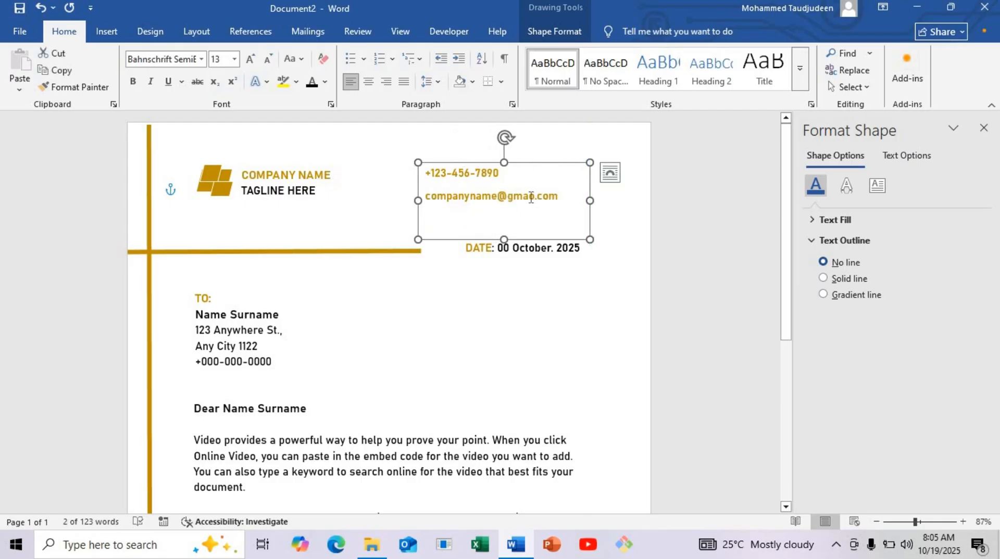
Step: Correct the misspelled domain of the company's e-mail address to gmail.com
click(530, 196)
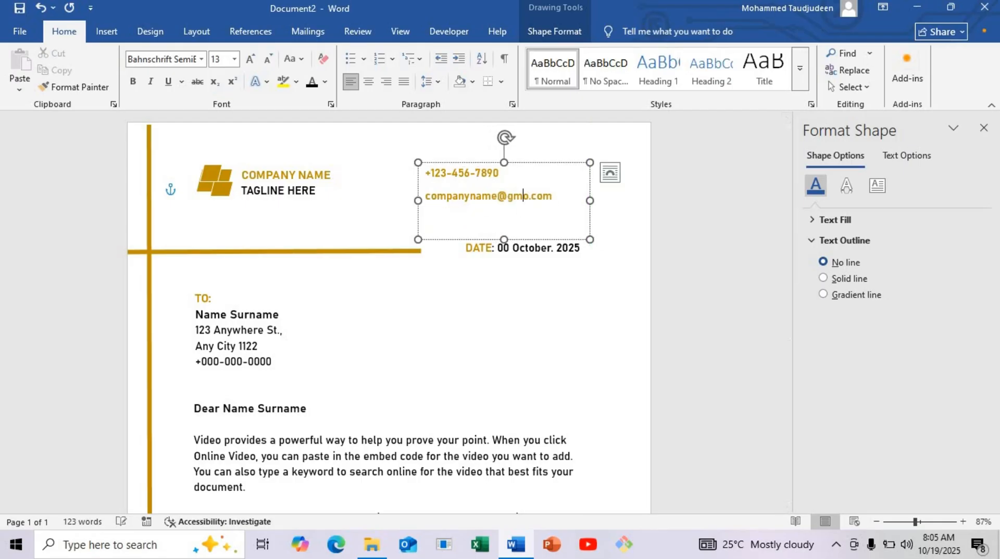
key(BackSpace)
text(il)
text(0)
key(BackSpace)
text(a)
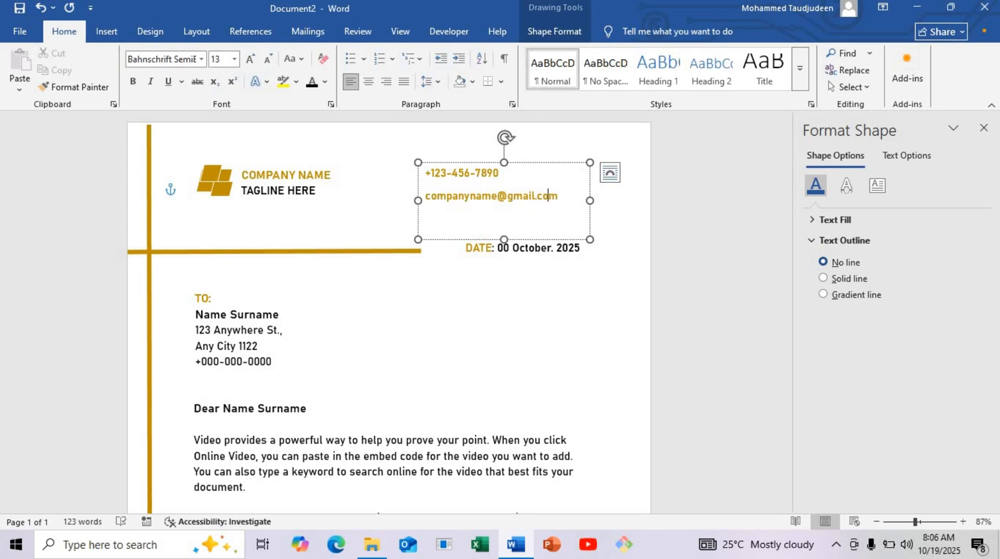
Step: Add the company's street address and city as a third line below the e-mail address in the contact text box
key(Return)
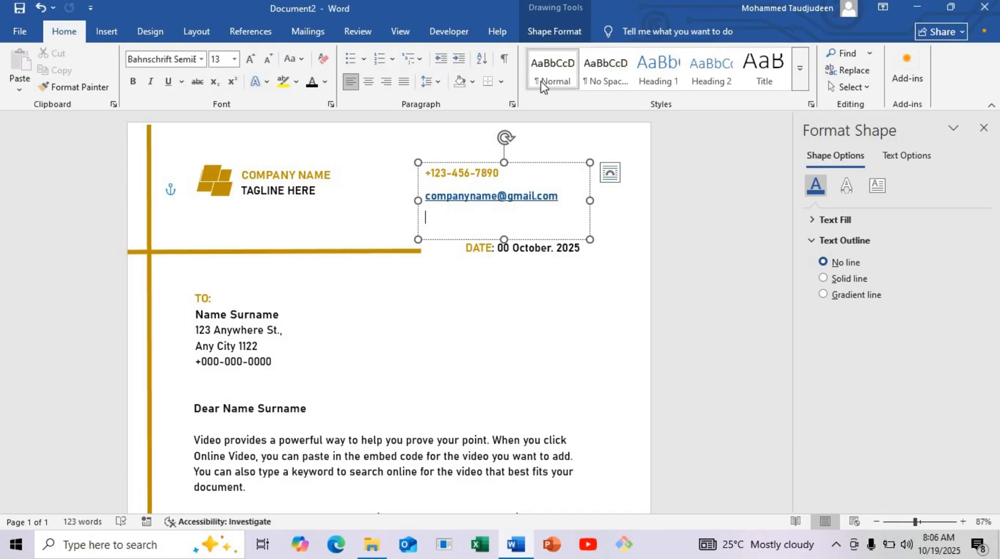
text(123 )
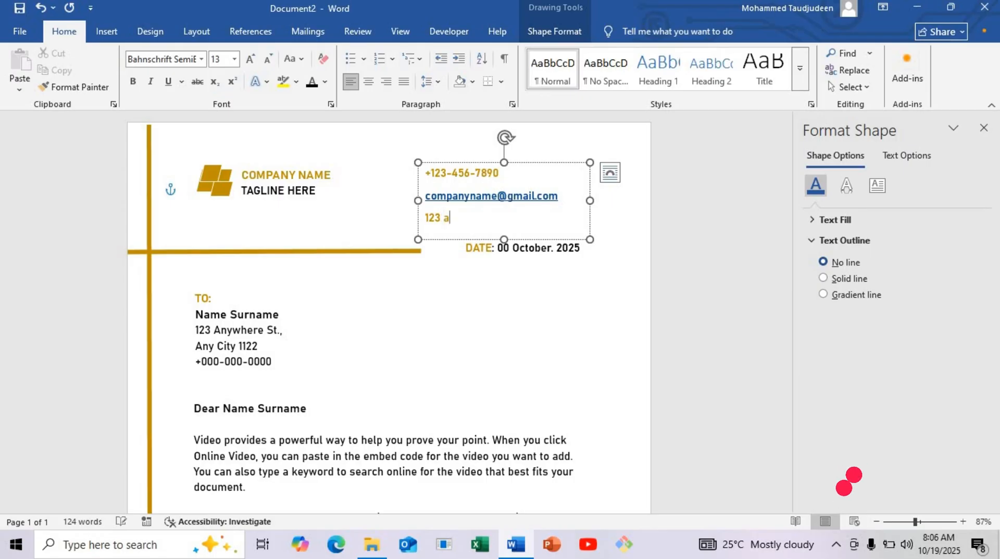
text(Anywhere)
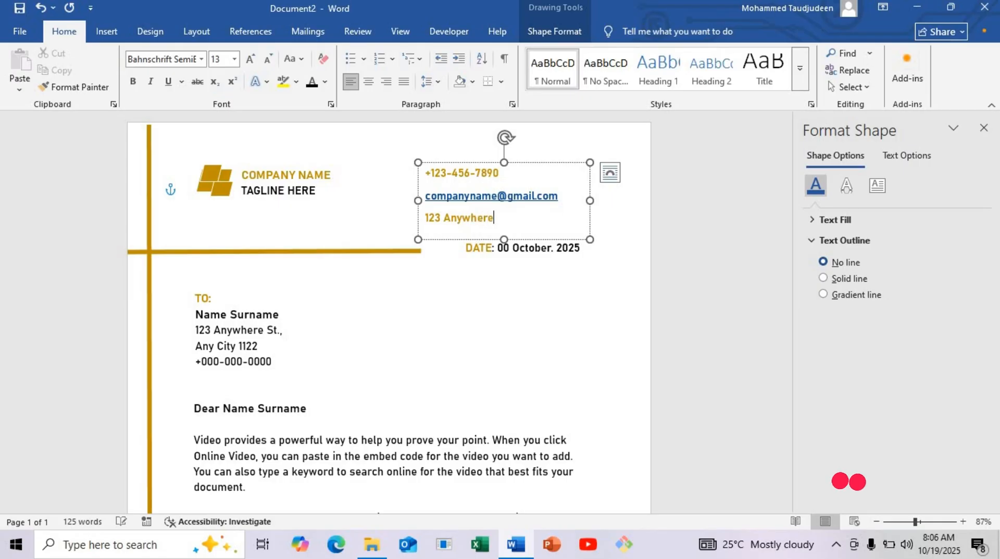
text( ST.,)
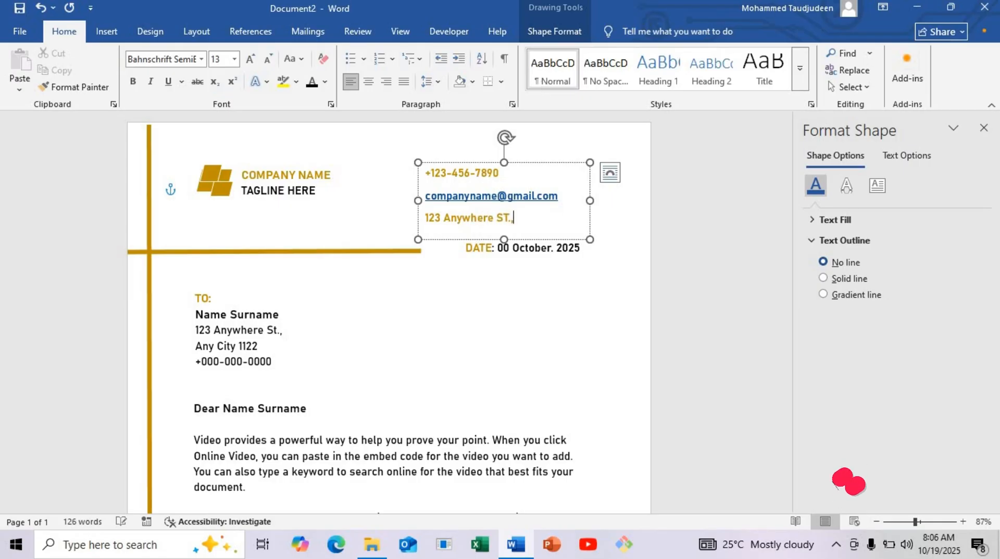
text( Any City)
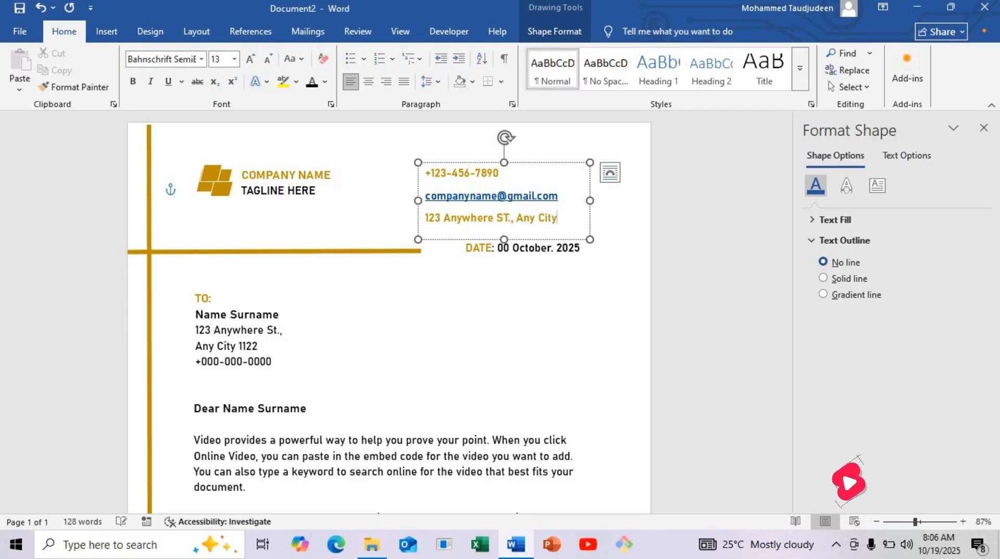
Step: Remove the hyperlink from the company's e-mail address and right-align all three contact lines
right_click(502, 203)
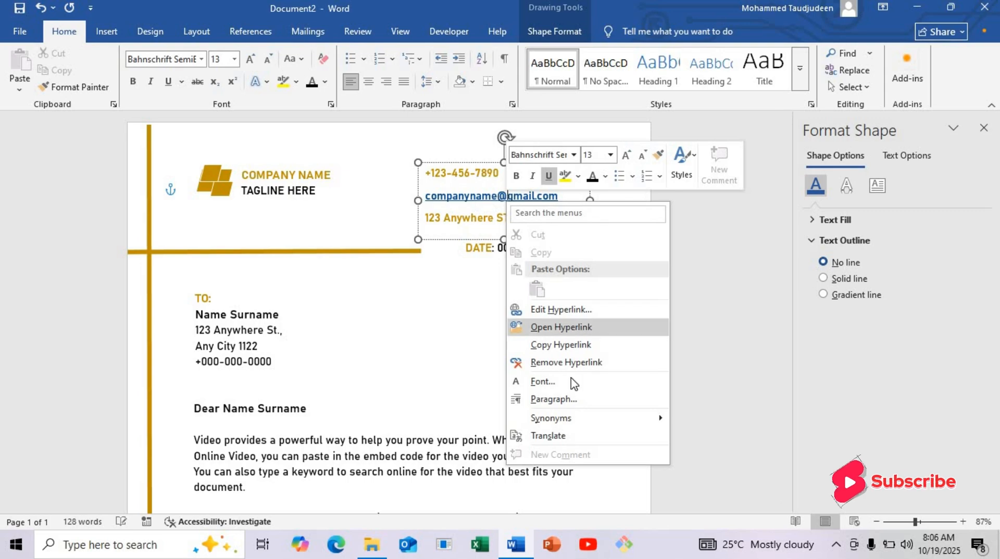
click(565, 362)
click(562, 206)
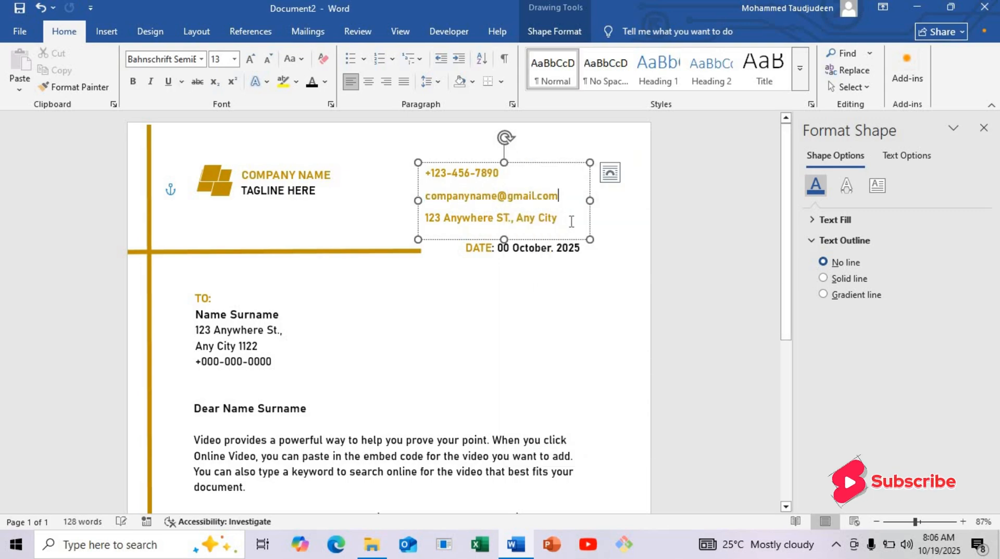
drag(565, 224, 426, 165)
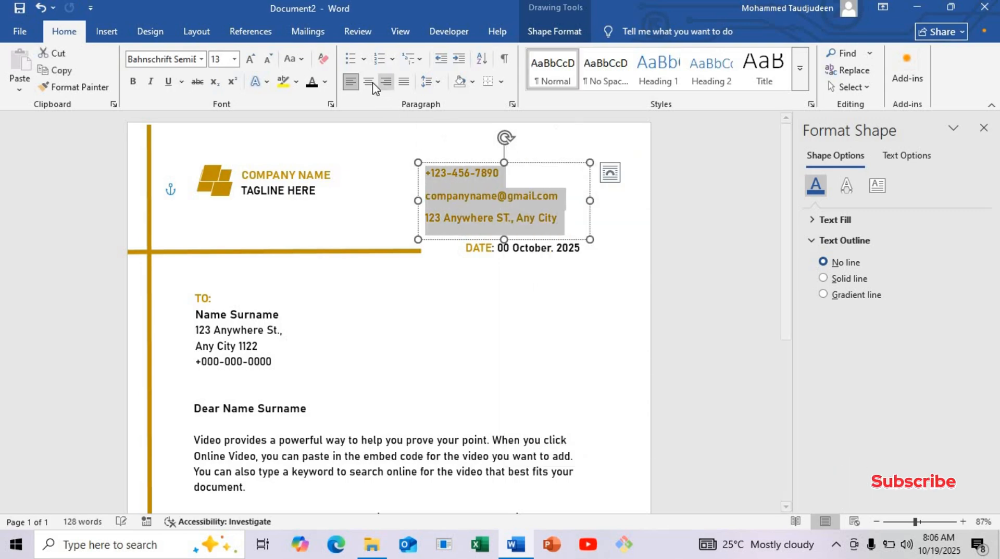
click(386, 82)
Step: Move the contact text box slightly up and to the left, clear of the date line below it
click(540, 164)
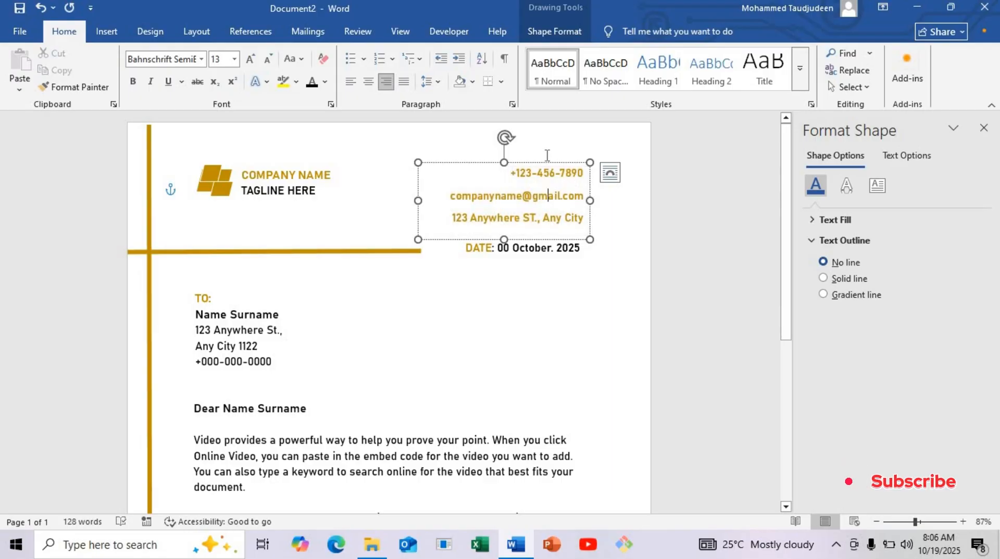
drag(540, 164, 529, 159)
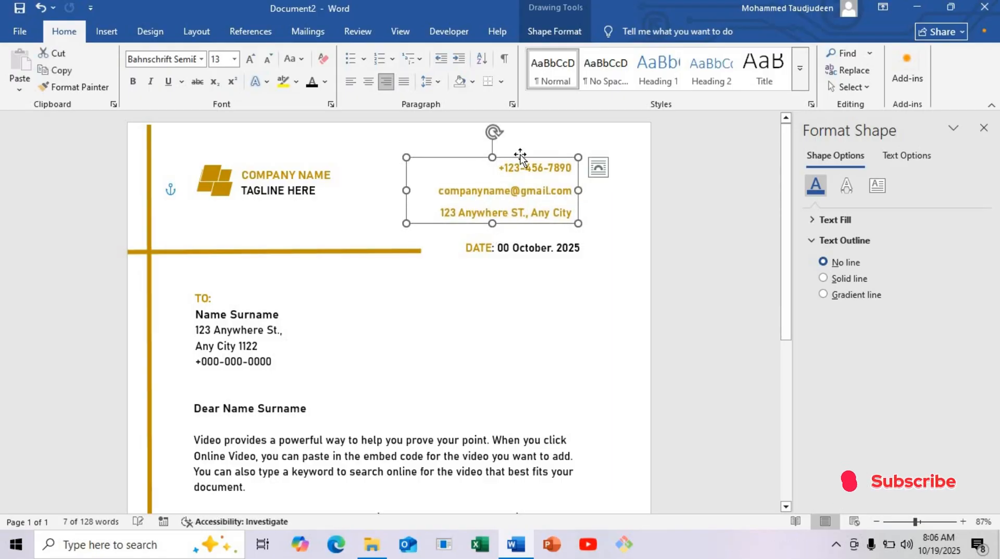
drag(519, 156, 490, 154)
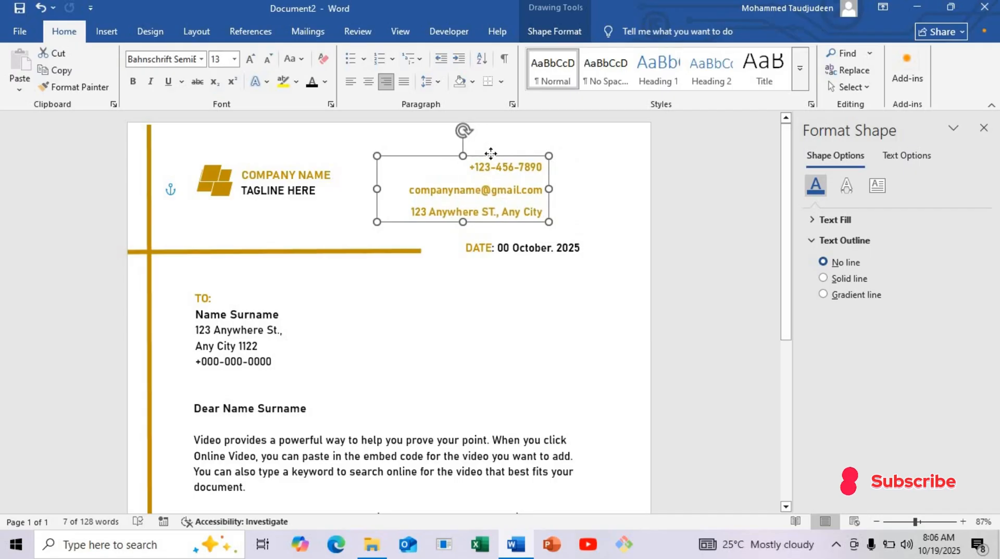
click(501, 247)
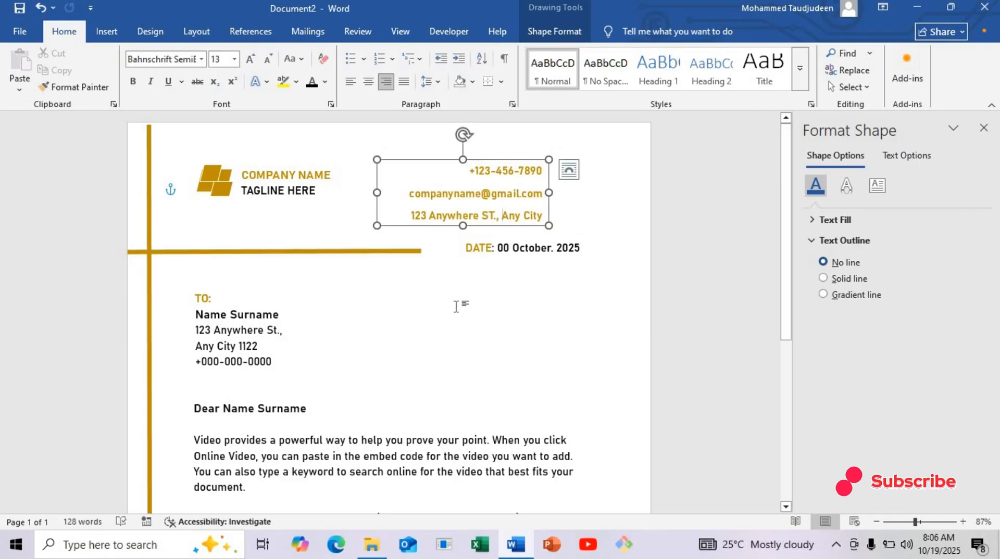
Step: Insert the black phone picture "black-phone-with-black-phone-it_755034-816_2-removebg-preview" from the Pictures folder on this device
click(107, 31)
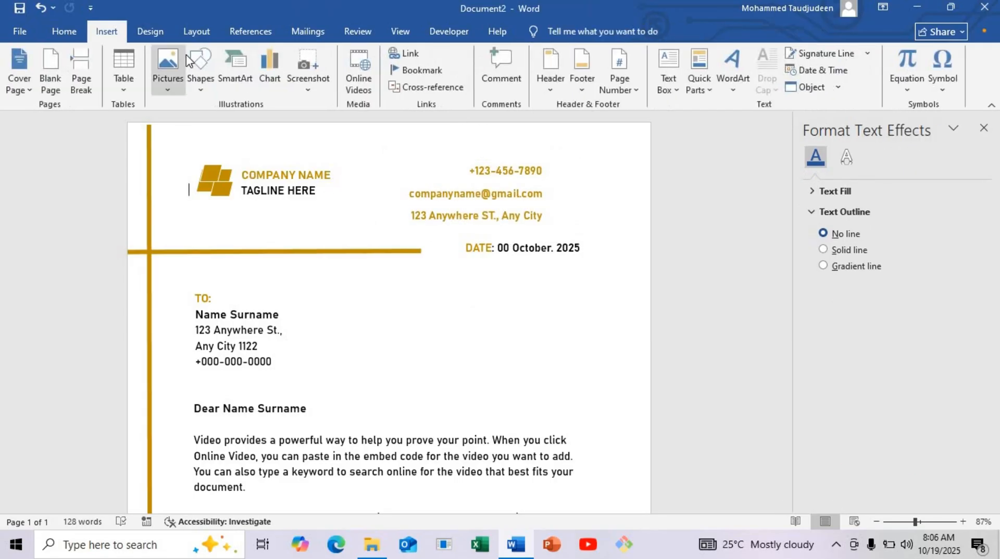
click(198, 84)
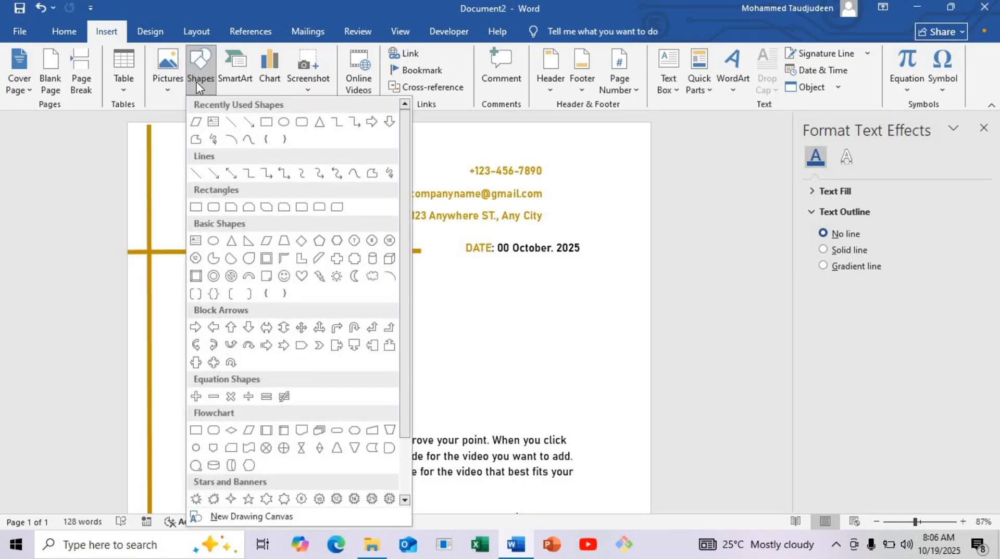
click(175, 79)
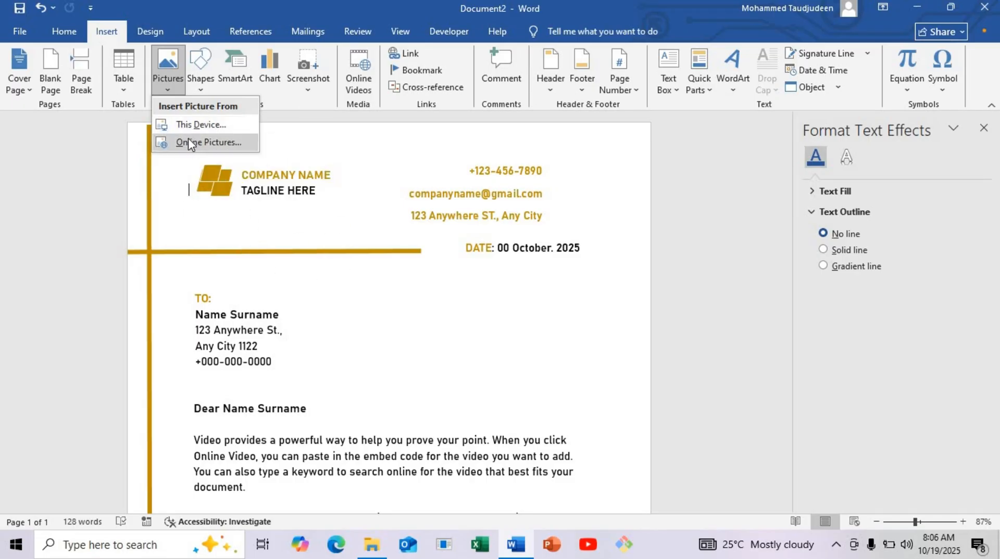
click(198, 123)
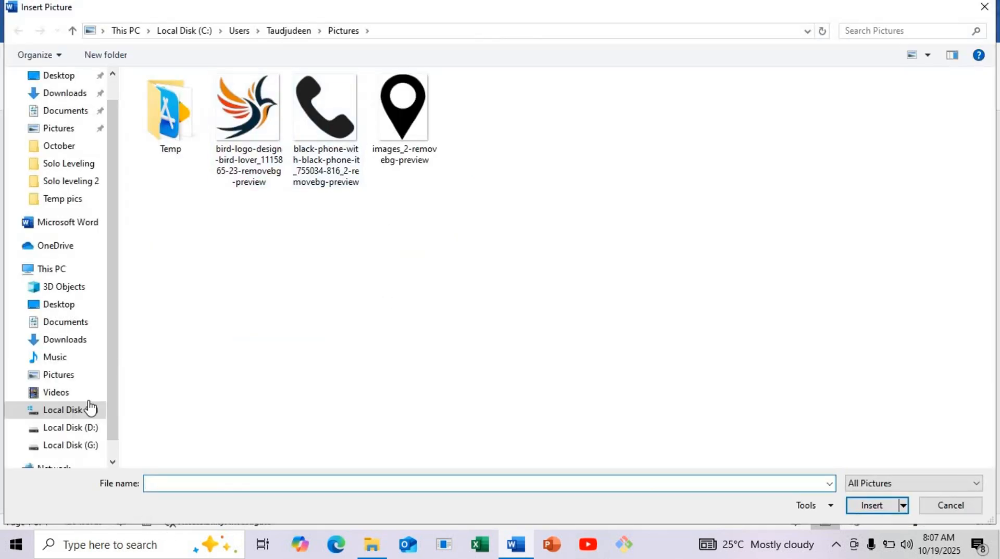
click(94, 377)
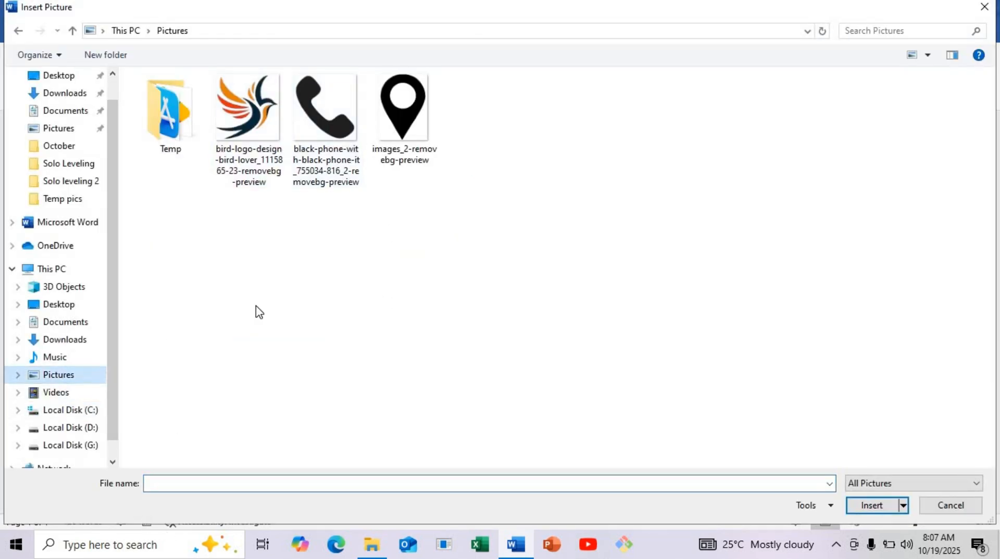
click(326, 120)
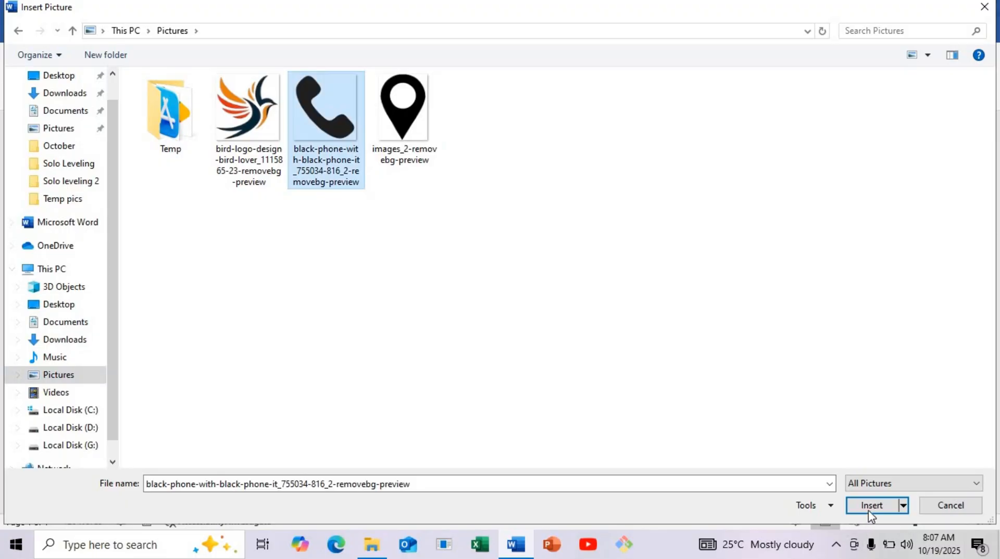
click(868, 511)
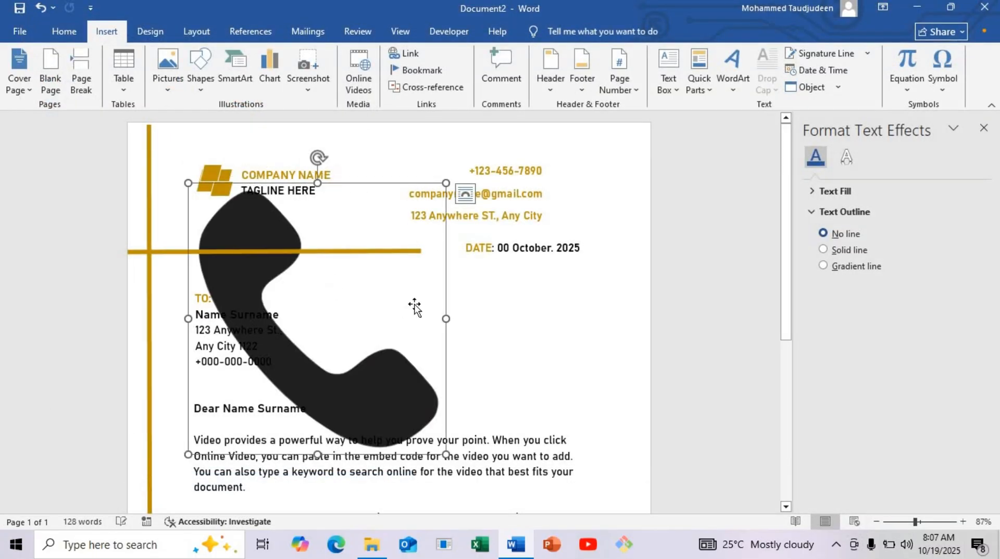
Step: Set the phone picture in front of text and shrink it to about 0.48" by 0.45" near the contact lines
click(463, 197)
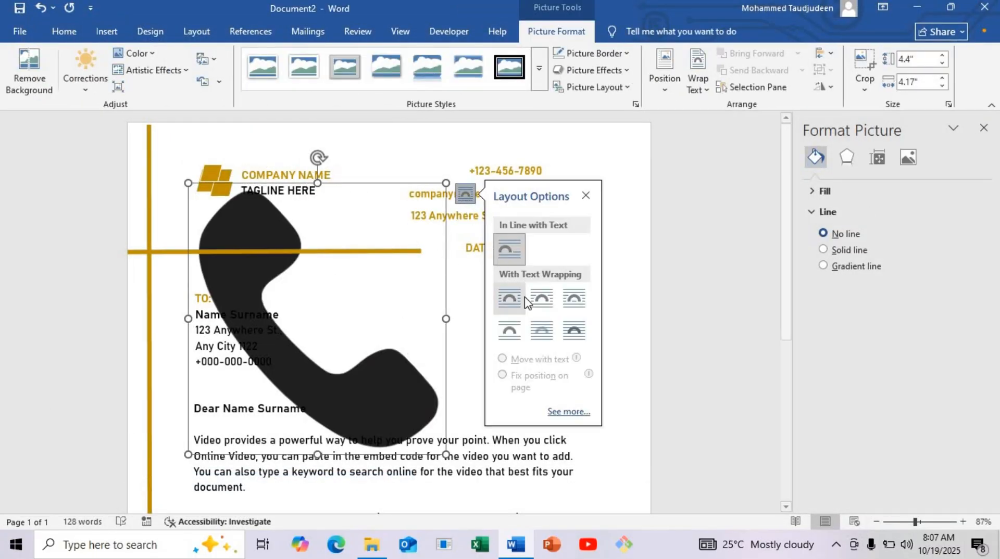
click(572, 330)
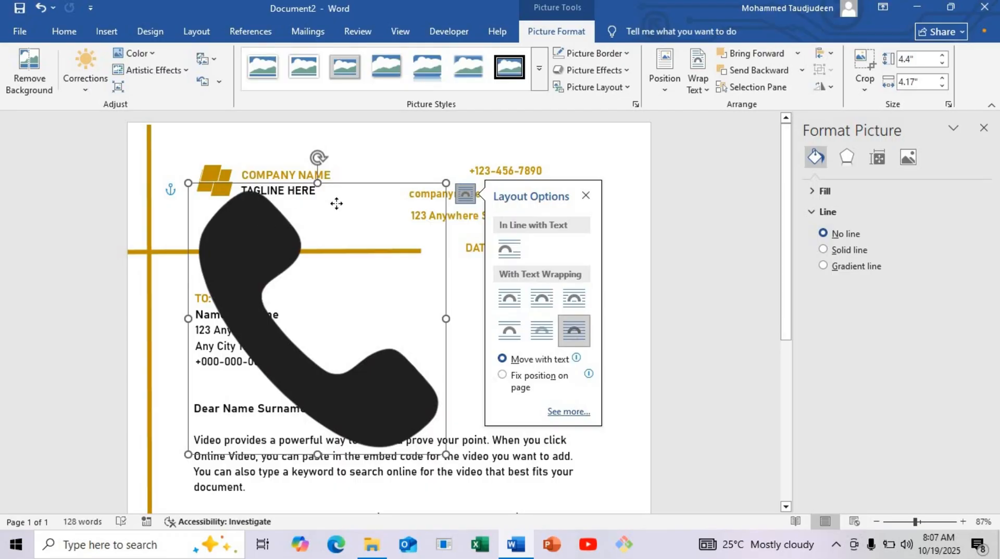
drag(336, 203, 451, 190)
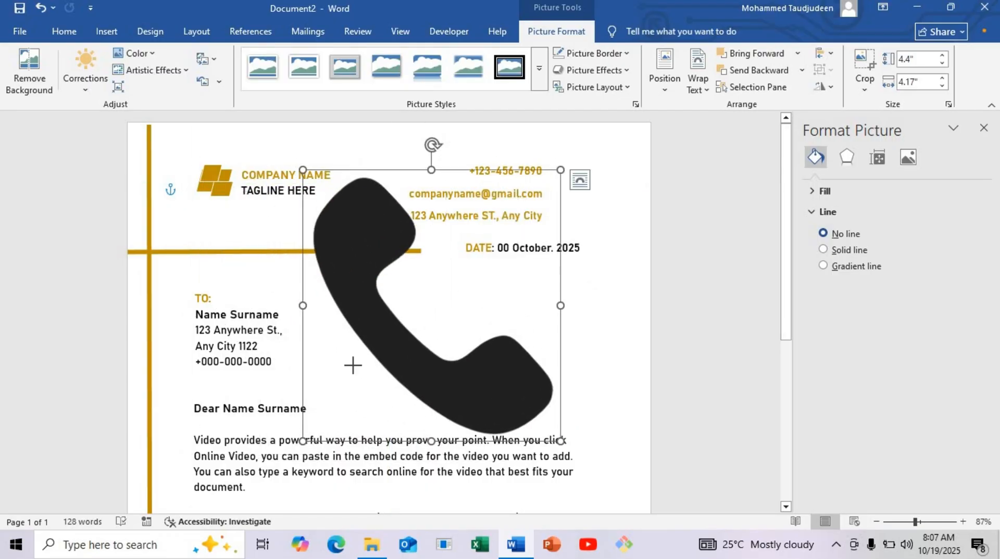
drag(303, 441, 531, 199)
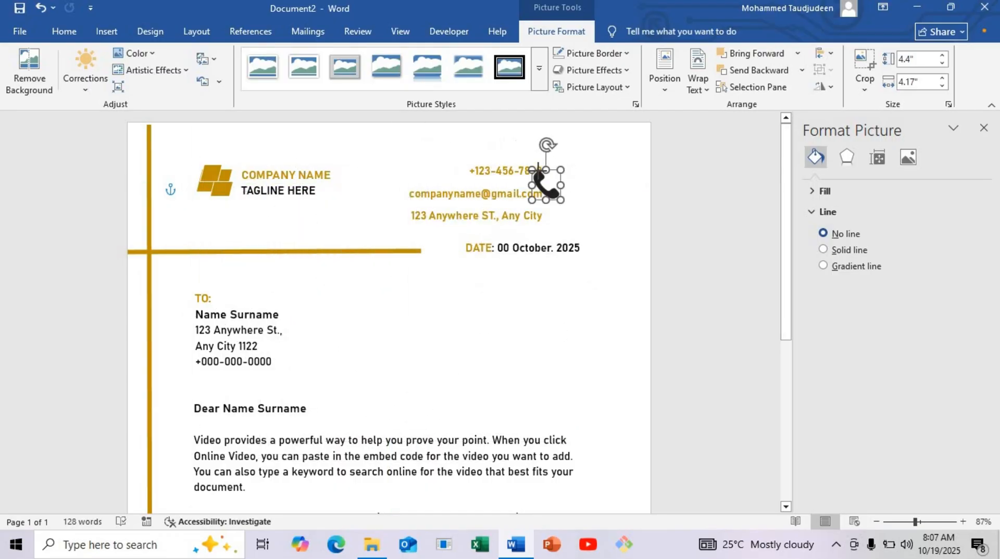
Step: Shrink the phone icon further to about 0.21" by 0.2" and place it to the right of the phone number
click(927, 522)
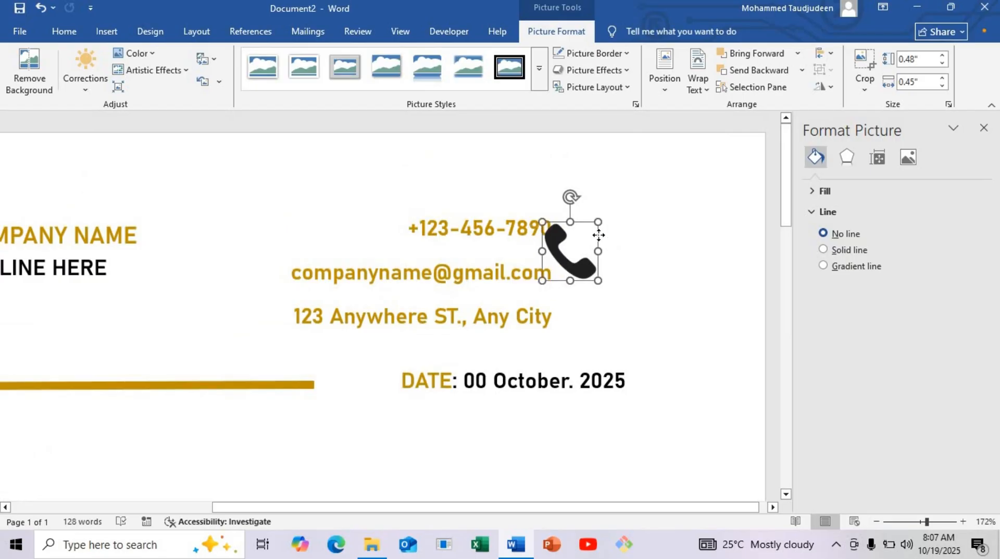
drag(598, 236, 630, 205)
drag(574, 255, 633, 228)
Step: Set the paragraph spacing after to 6 pt for the phone and e-mail lines and 12 pt for the address line
click(477, 228)
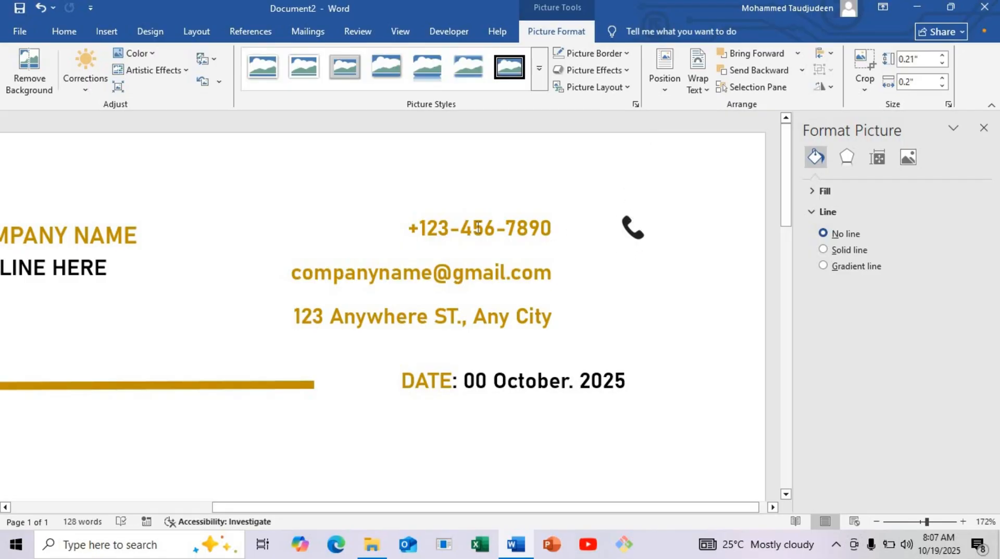
click(538, 225)
drag(548, 226, 401, 219)
click(190, 31)
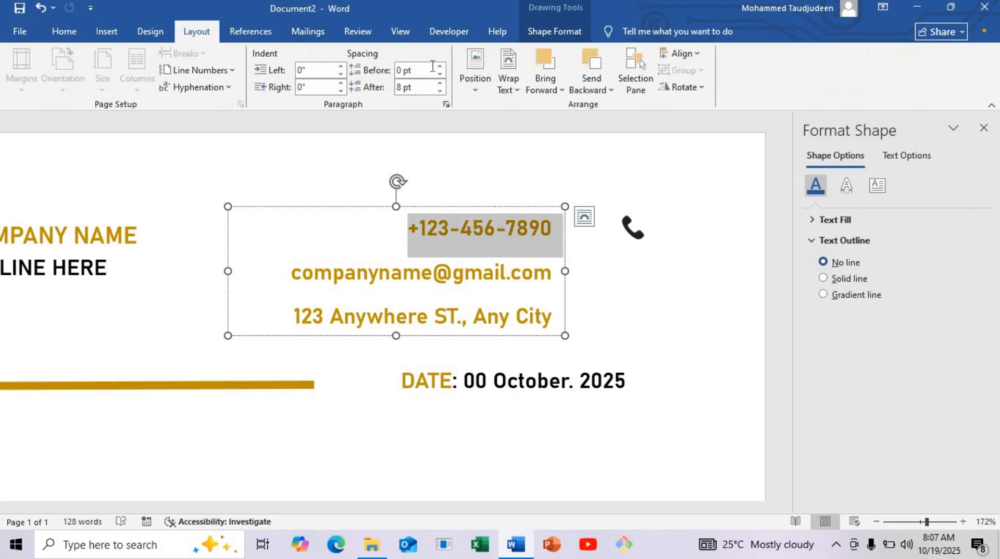
click(439, 91)
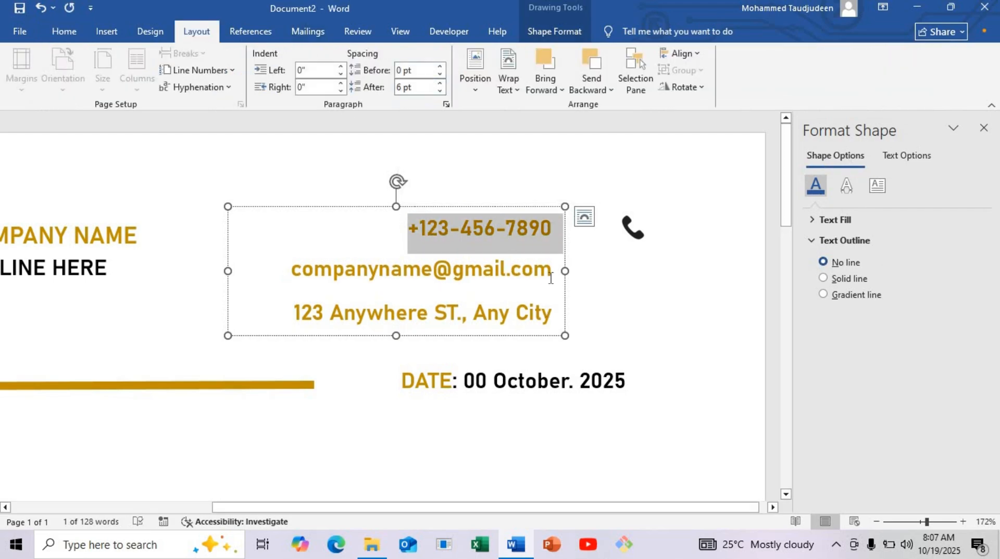
triple_click(454, 270)
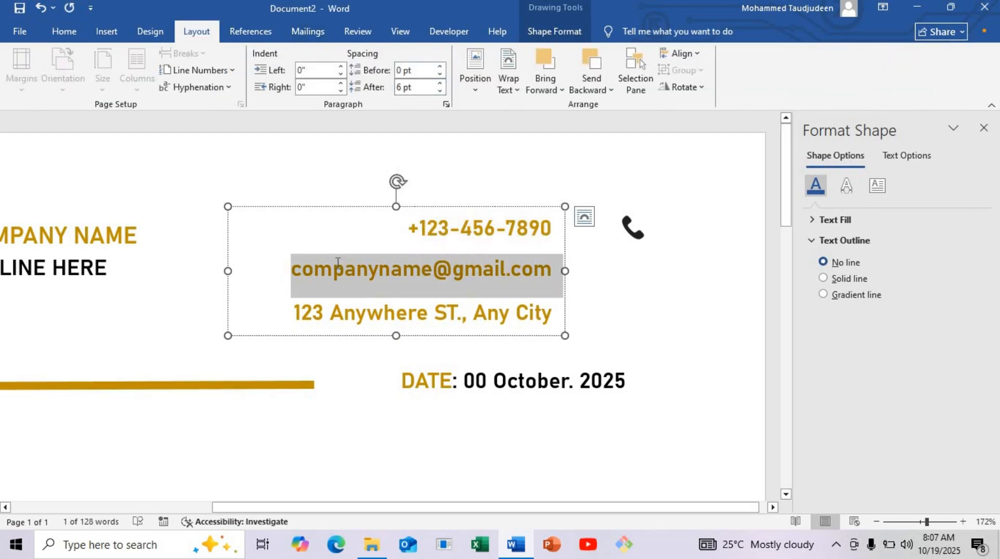
click(440, 90)
drag(551, 314, 293, 309)
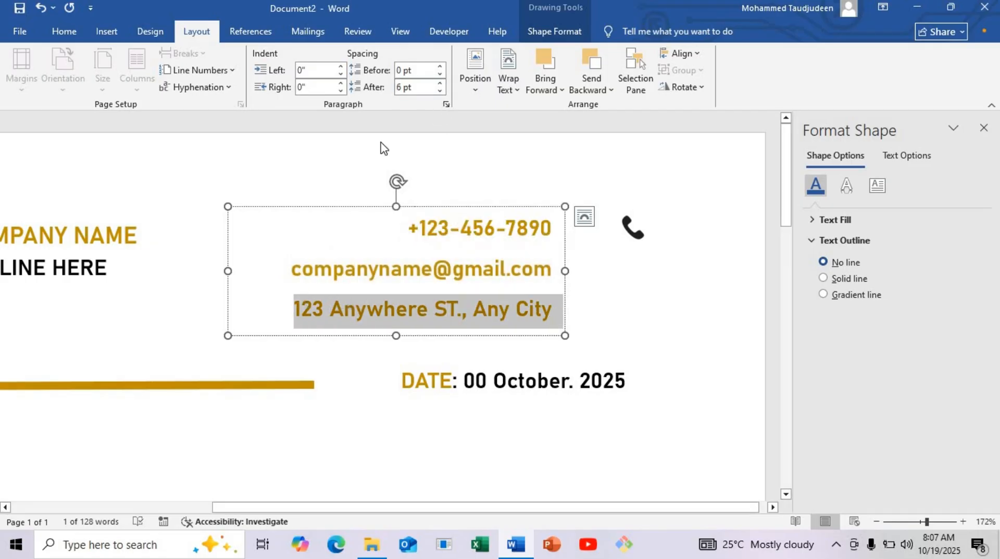
click(440, 91)
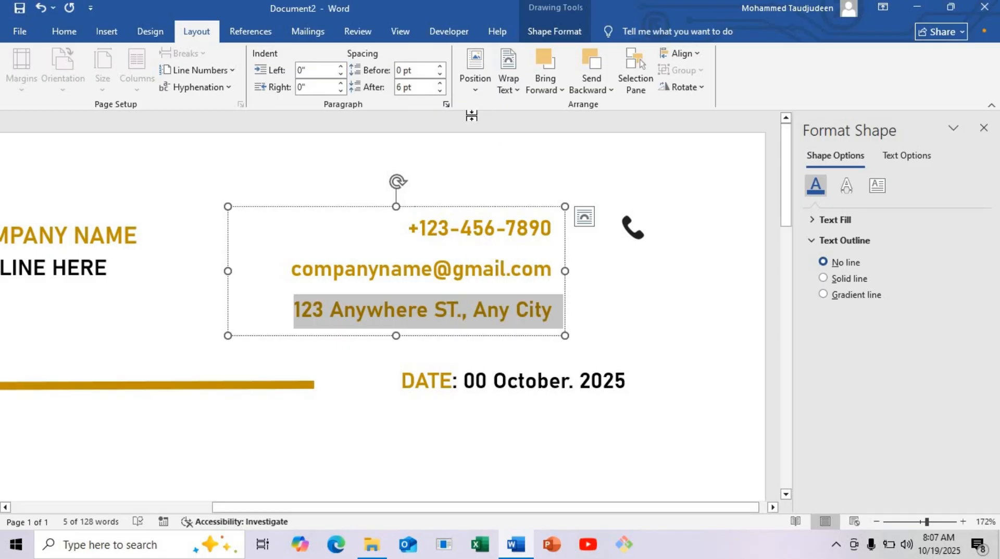
click(440, 82)
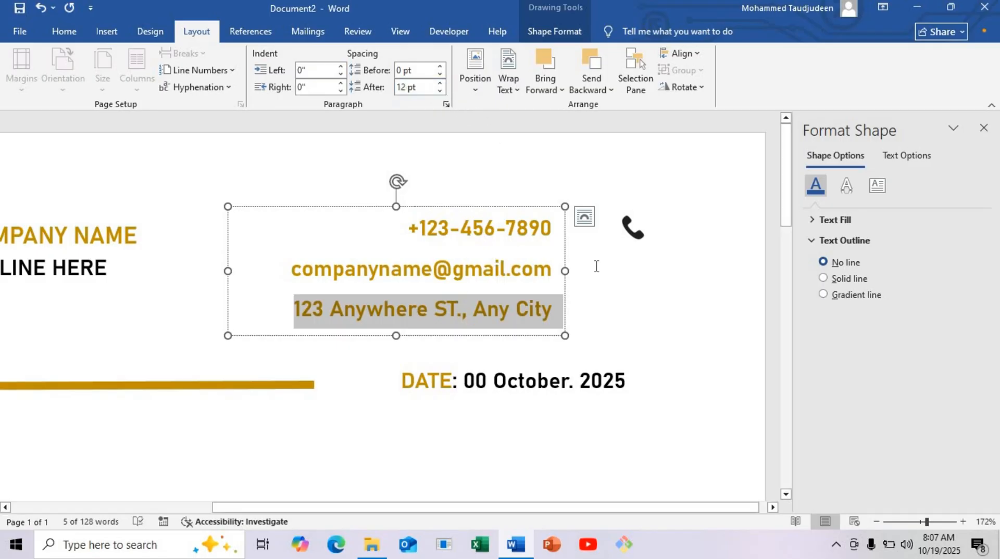
click(465, 309)
Step: Move the contact text box right beside the phone icon and level the icon with the phone number
click(633, 229)
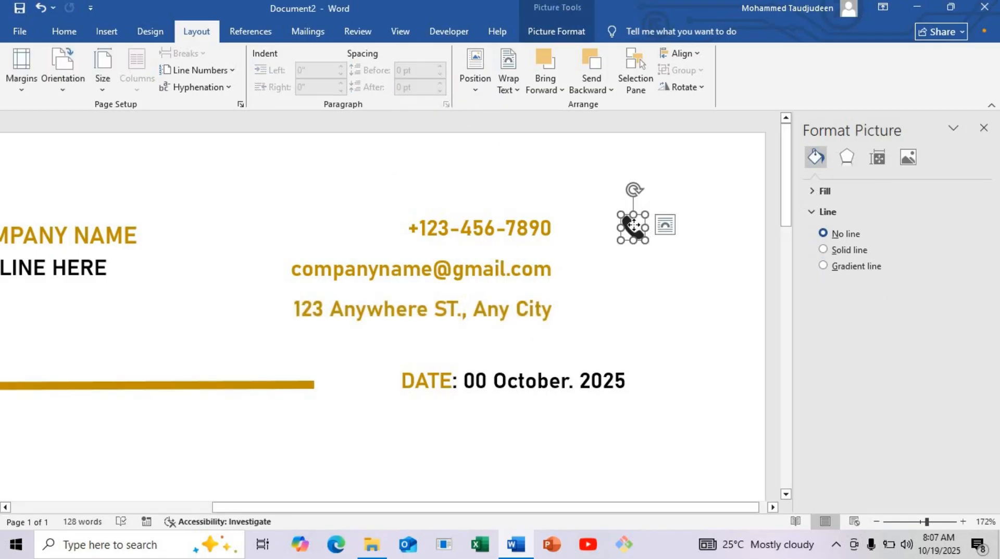
mouse_move(633, 225)
mouse_down()
mouse_move(632, 209)
mouse_move(652, 243)
mouse_move(648, 216)
mouse_up()
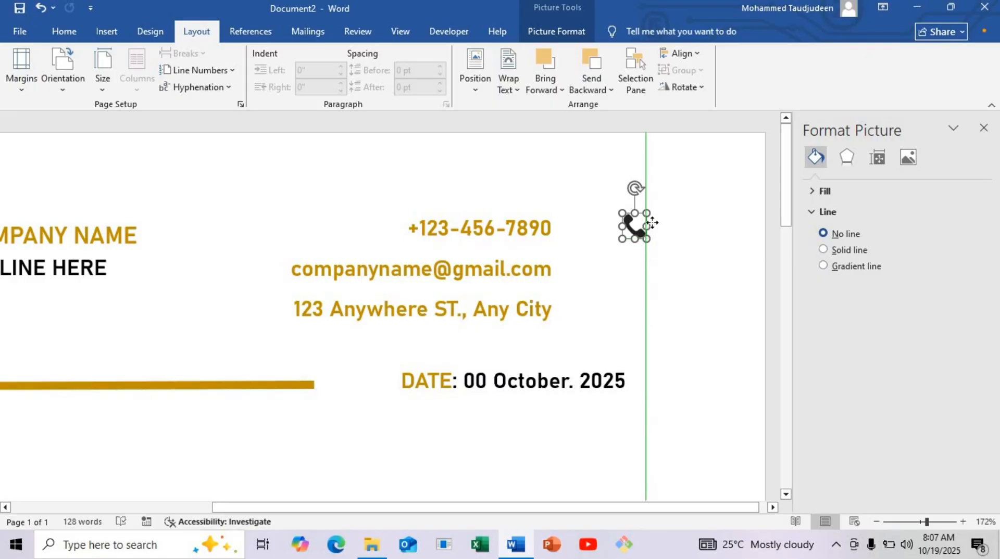
click(557, 274)
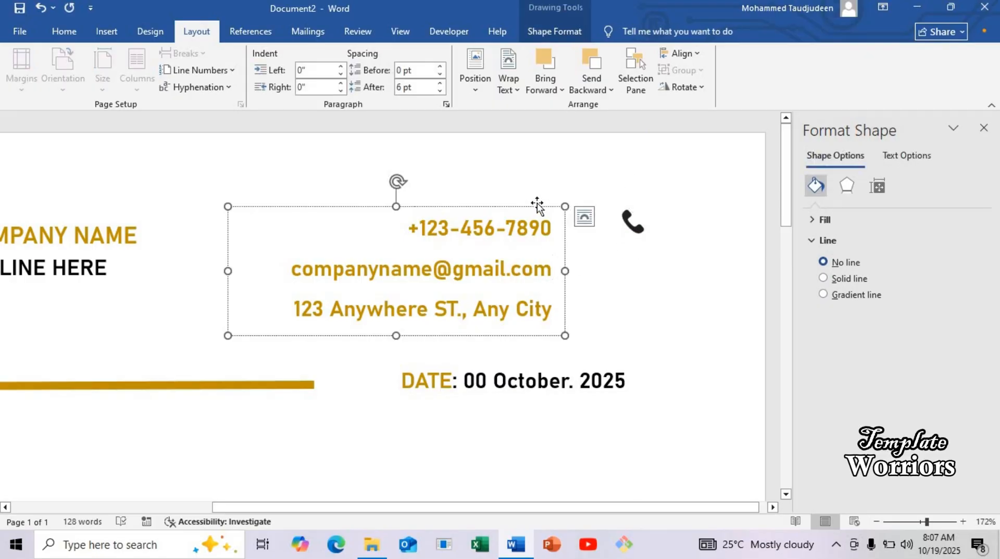
drag(537, 205, 632, 227)
click(632, 222)
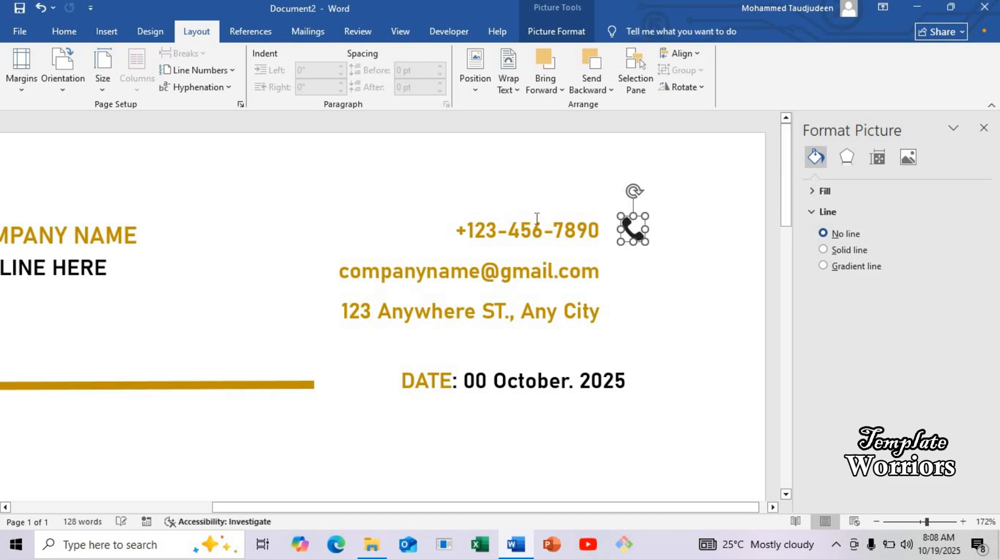
Step: Insert the location pin picture images_2-removebg-preview from the device's Pictures folder
click(514, 200)
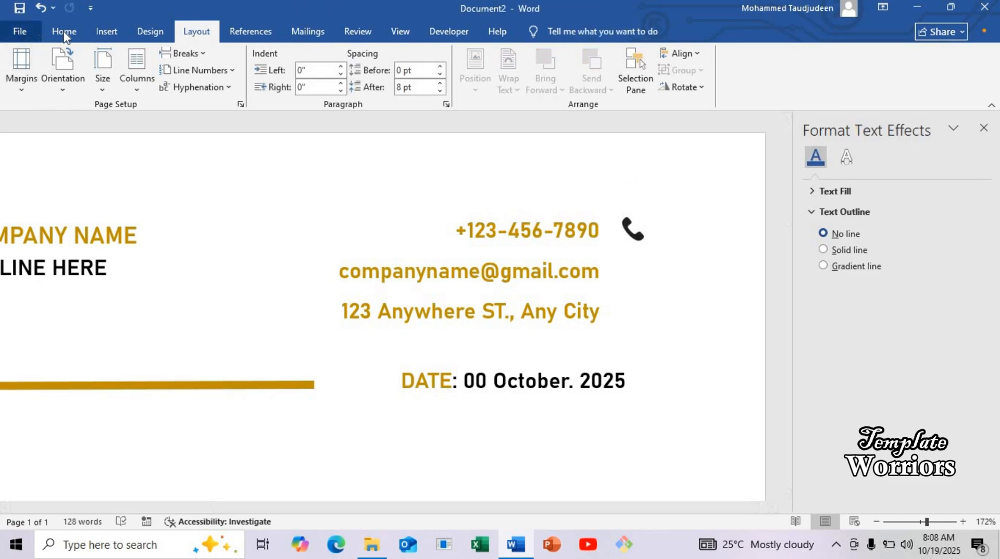
click(101, 33)
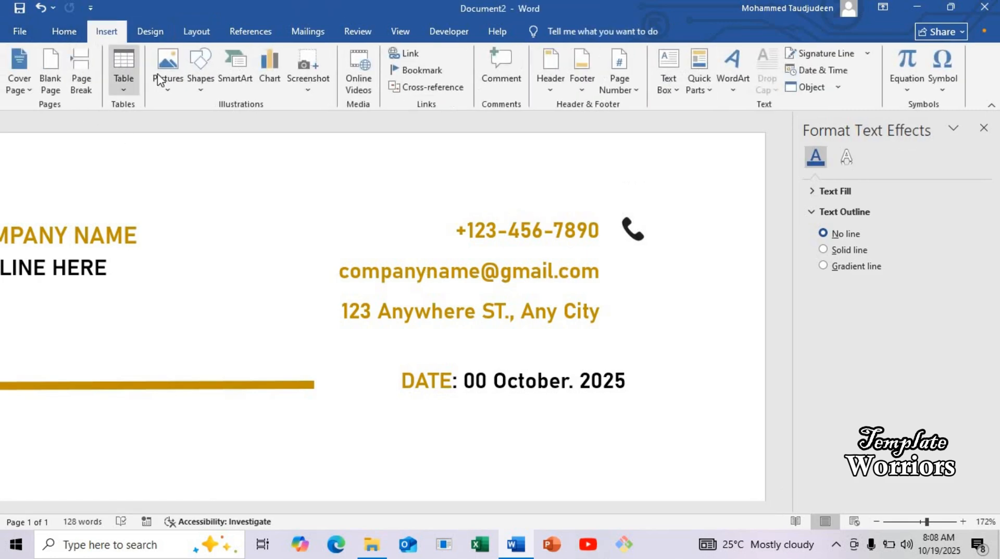
click(168, 78)
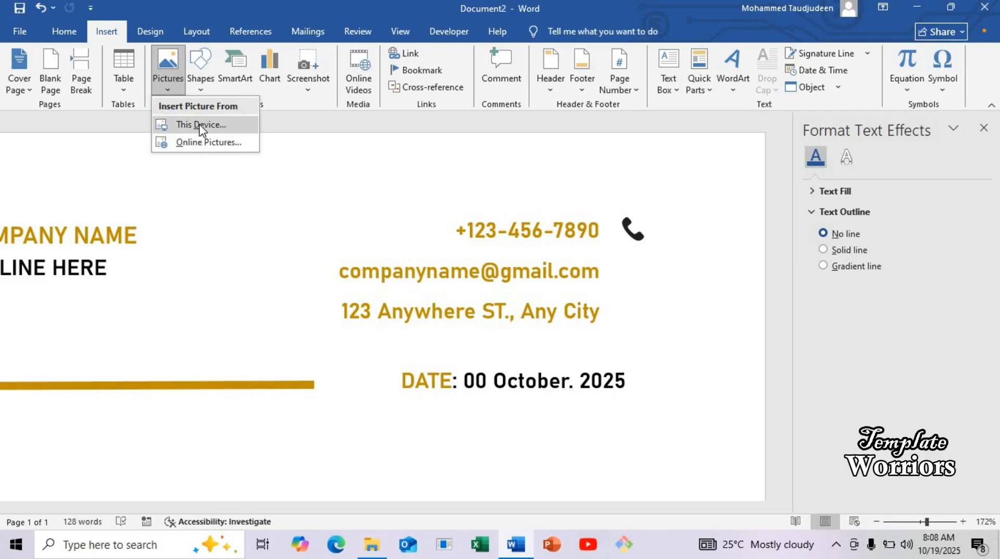
click(202, 128)
click(391, 104)
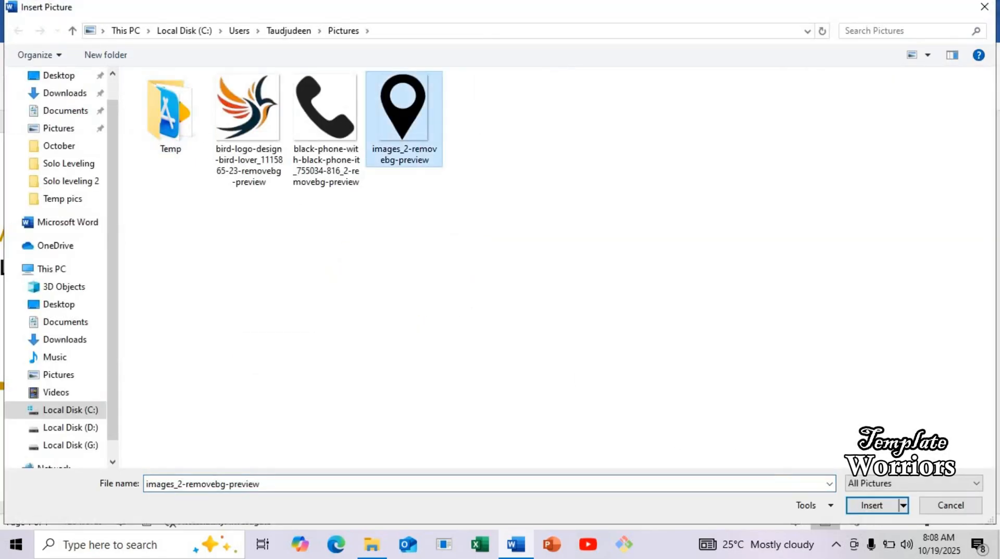
click(879, 508)
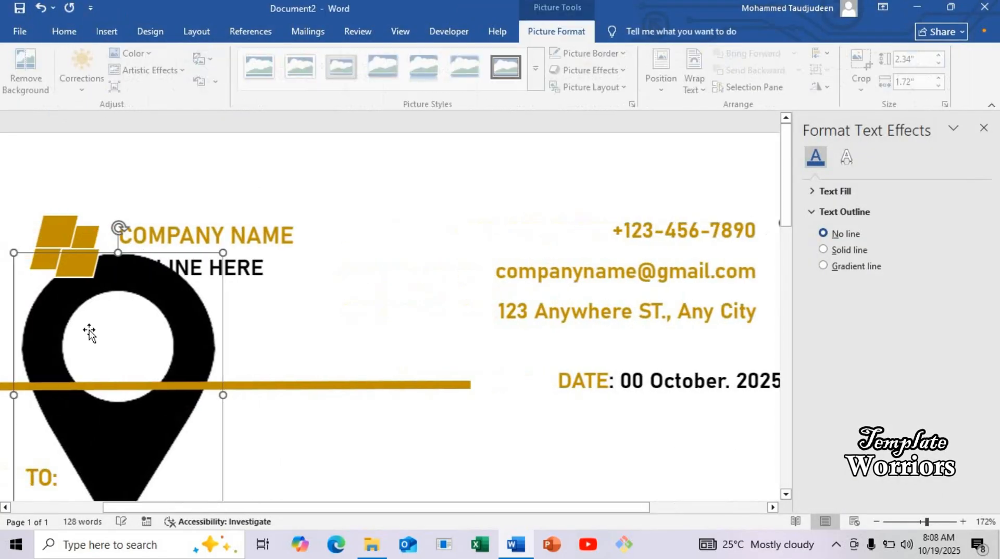
Step: Set the location pin in front of text, shrink it to about 0.21" by 0.16" and place it to the right of the address line
click(244, 264)
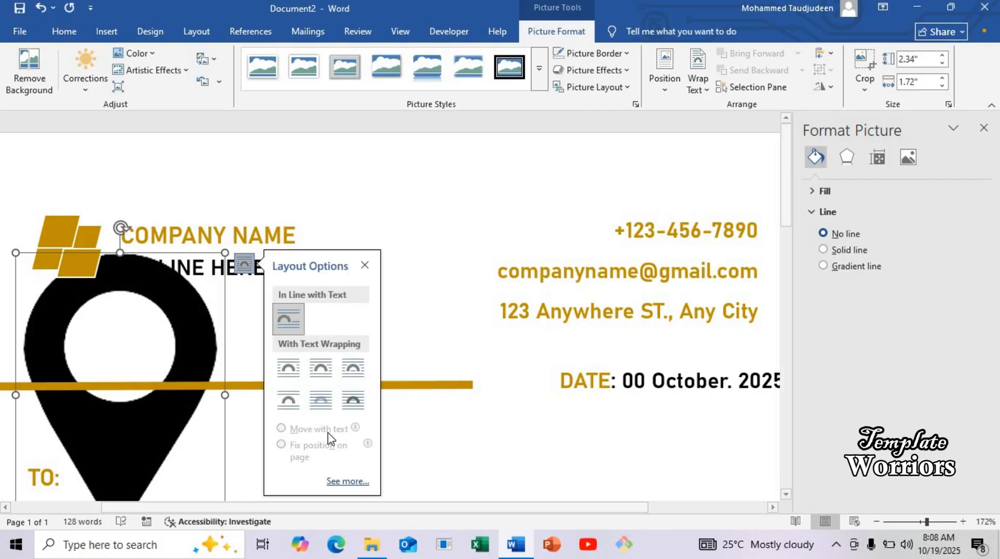
click(353, 400)
drag(202, 326, 492, 252)
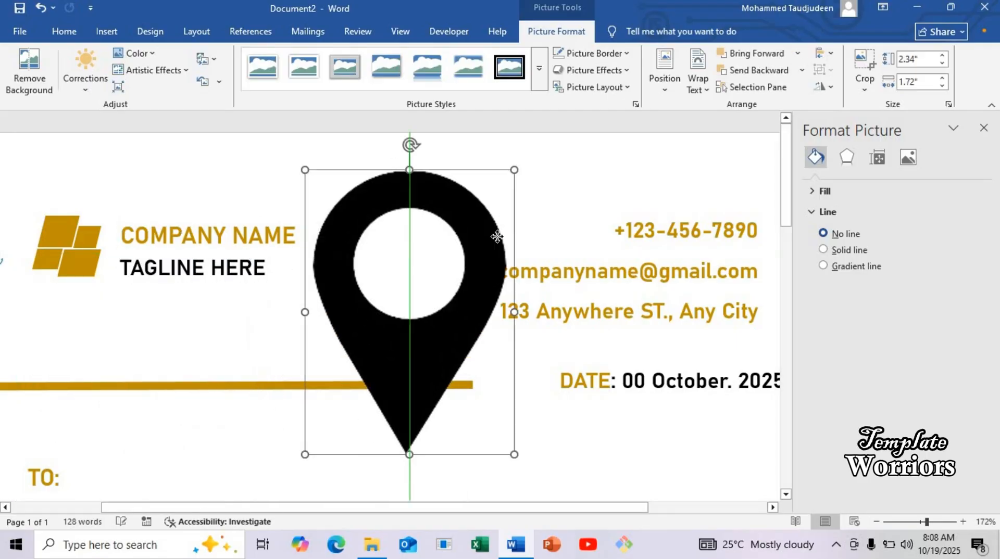
drag(305, 462, 651, 279)
drag(542, 508, 656, 508)
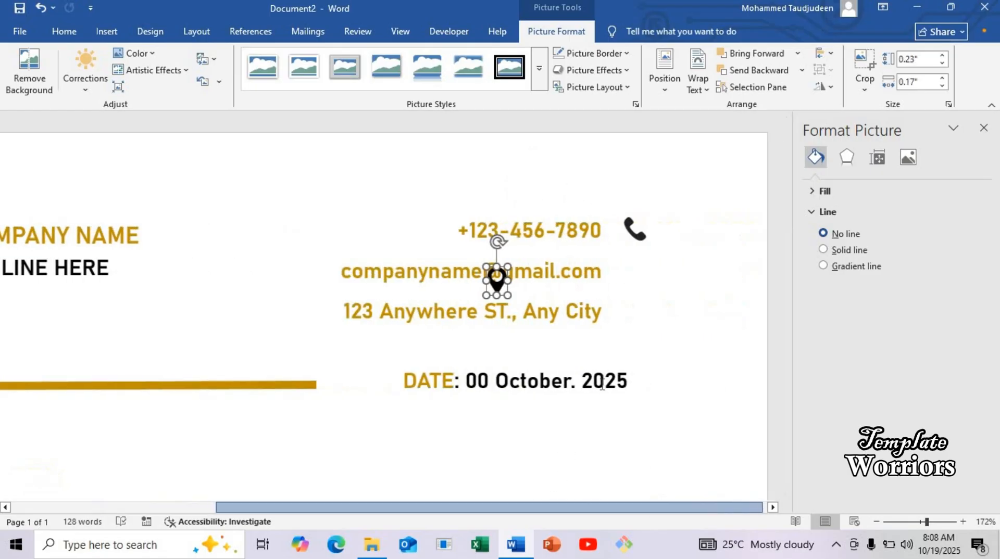
drag(484, 281, 627, 325)
click(591, 329)
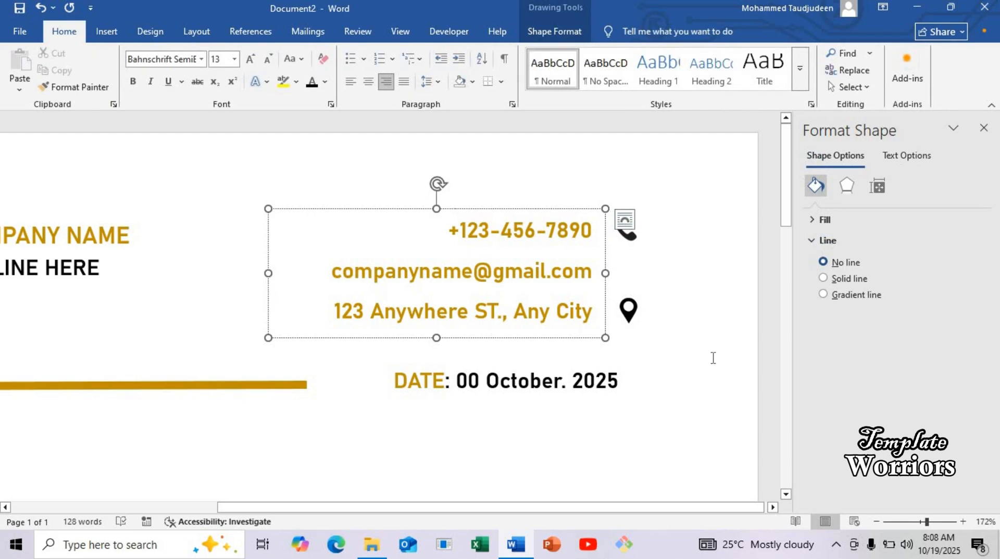
Step: Insert the envelope mail icon picture from the device's Pictures folder
click(364, 163)
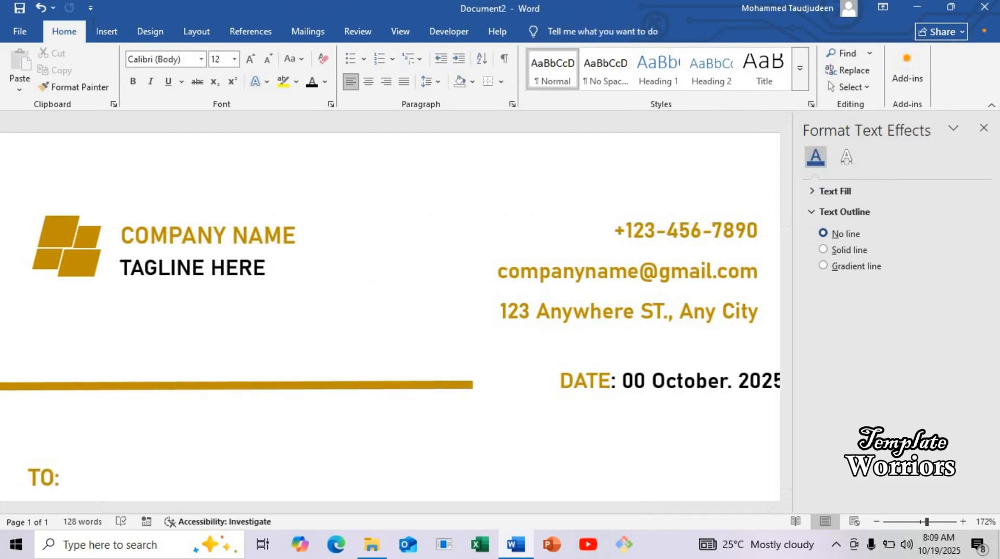
click(103, 36)
click(168, 89)
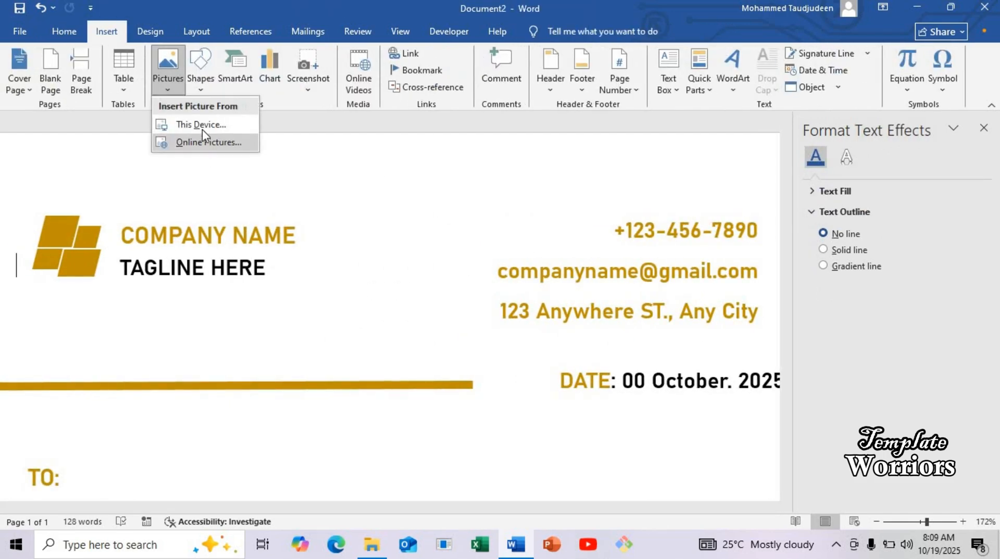
click(207, 138)
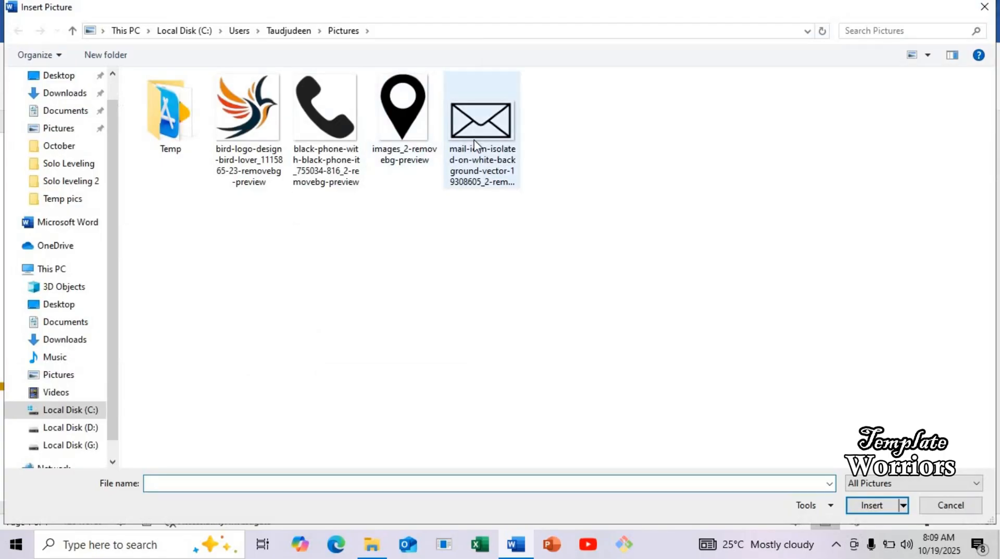
click(481, 125)
click(891, 507)
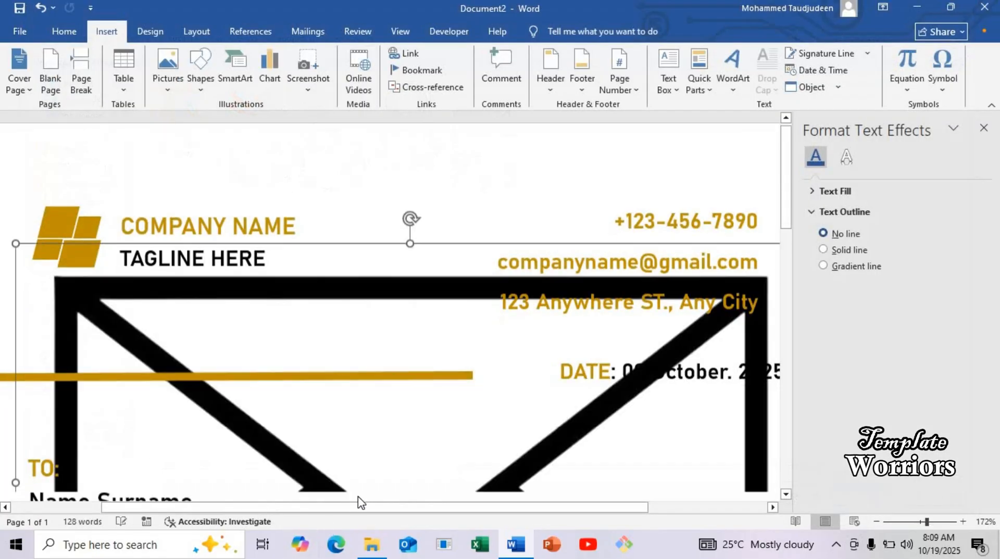
Step: Set the envelope picture in front of text and shrink it to about 1.14" by 1.88"
drag(424, 509, 624, 503)
click(656, 229)
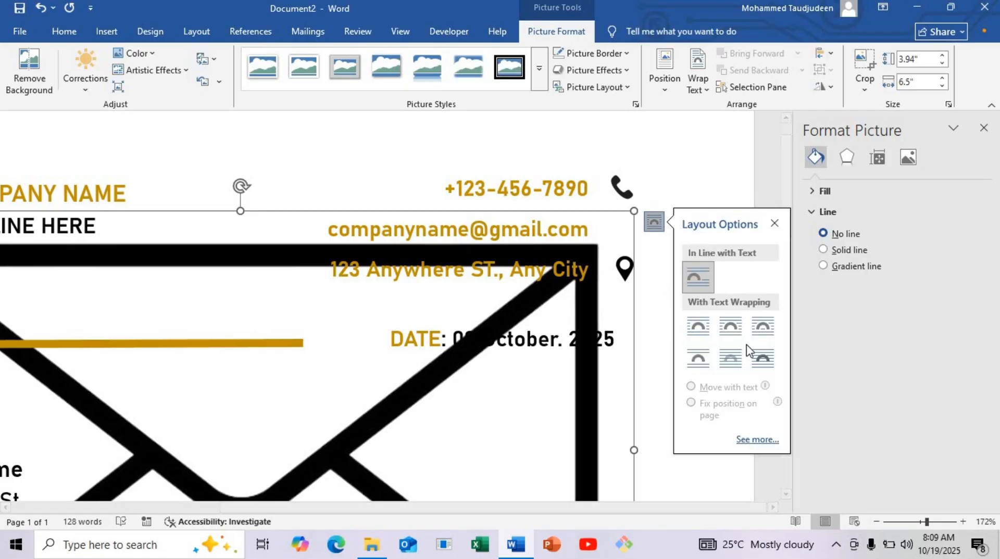
click(762, 359)
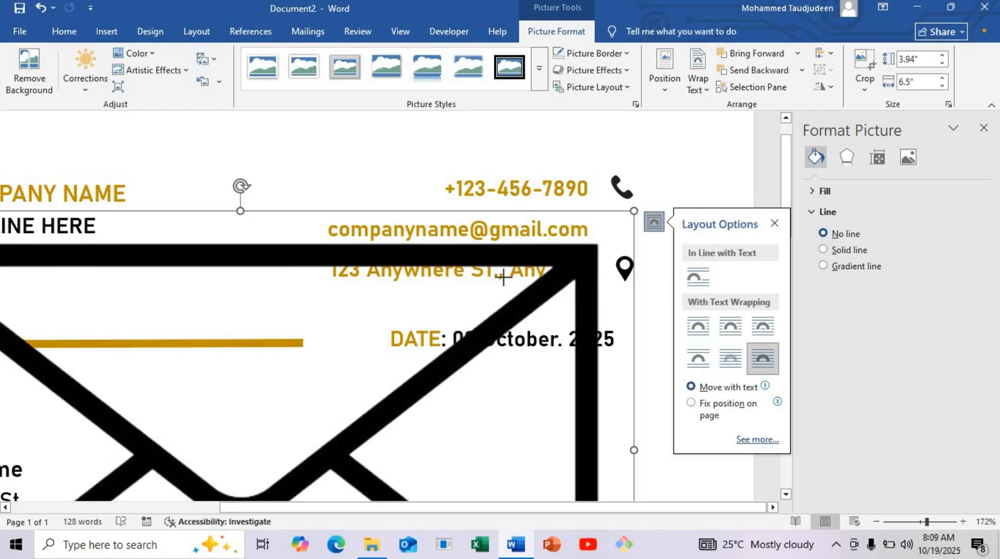
drag(503, 277, 292, 365)
scroll(264, 358, down, 3)
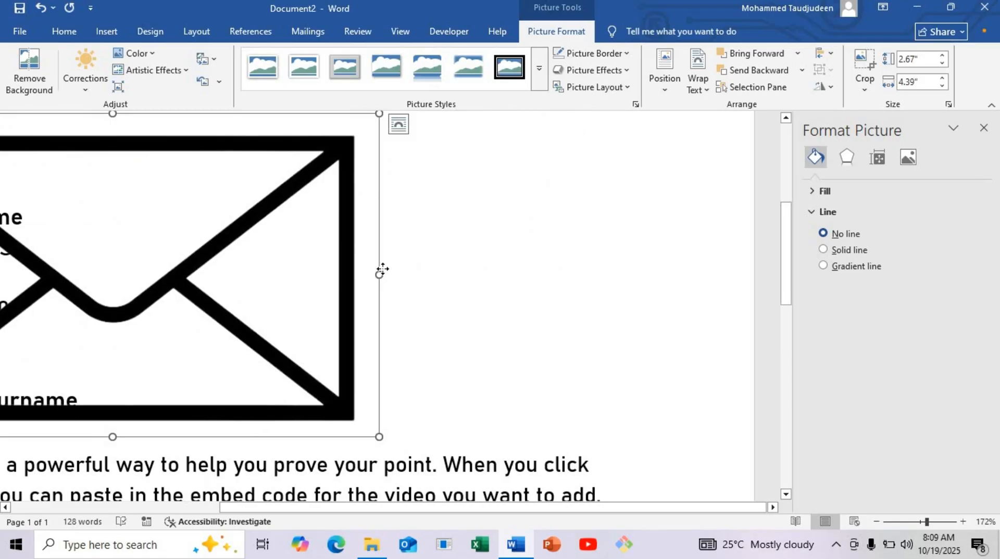
drag(382, 269, 619, 249)
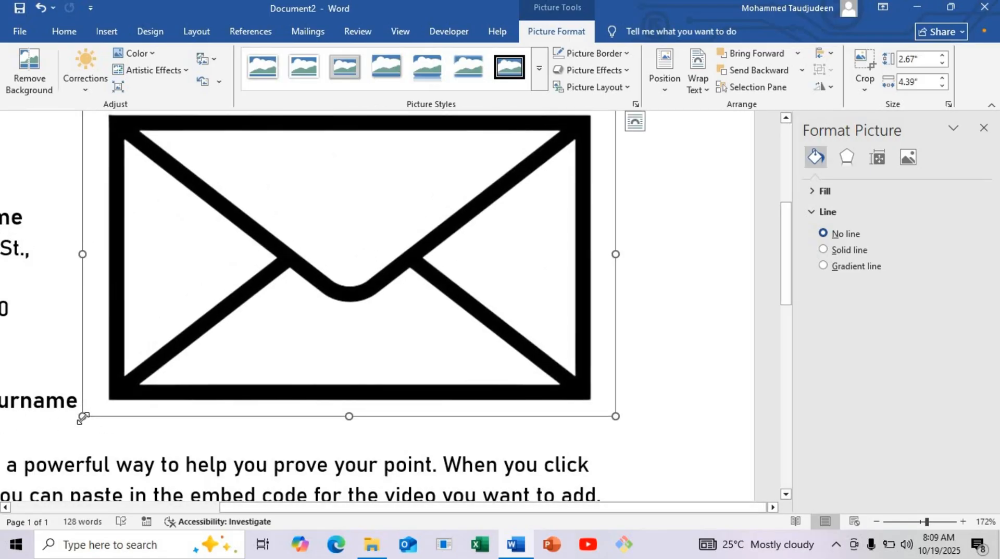
drag(334, 340, 565, 227)
Step: Shrink the envelope icon further to about 0.14" by 0.23" and place it to the right of the e-mail line
scroll(508, 469, up, 5)
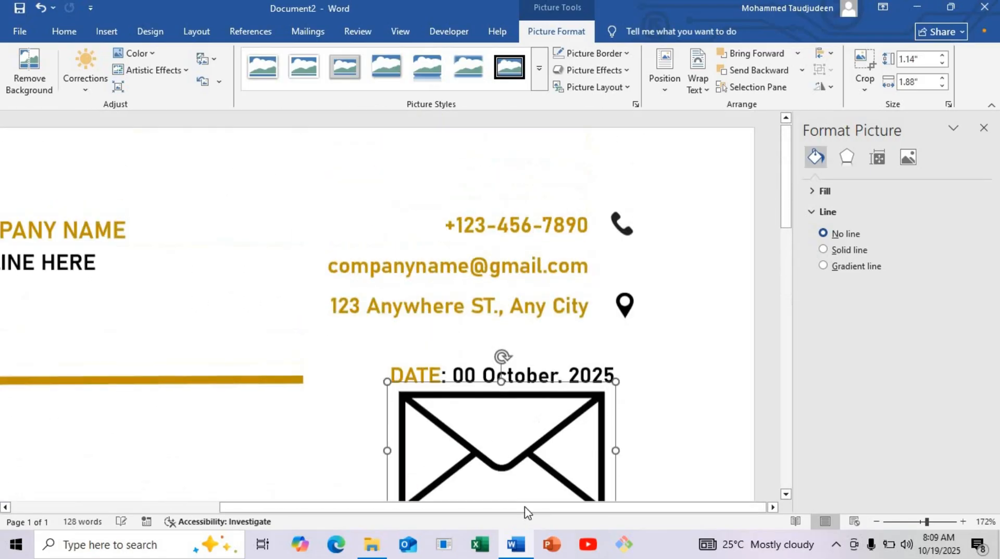
drag(509, 470, 573, 338)
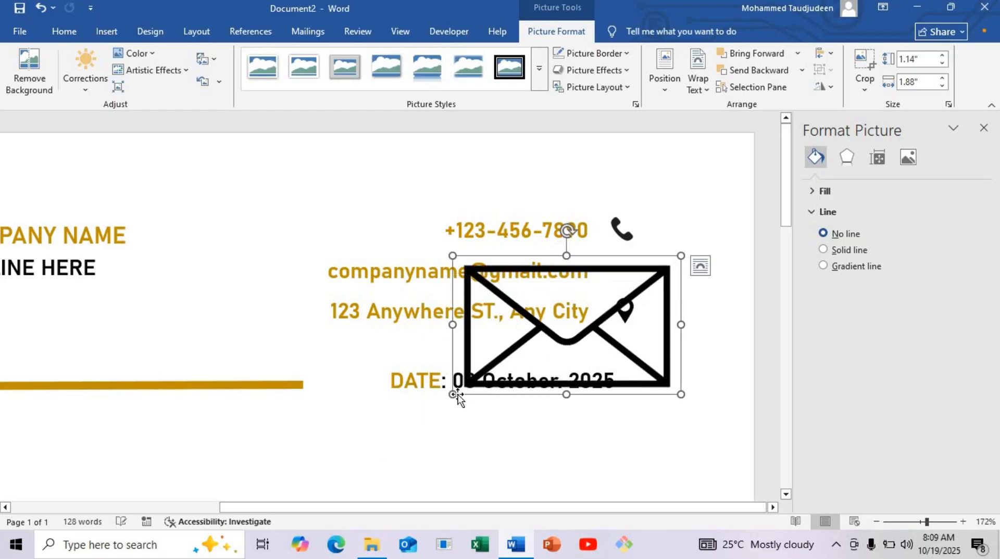
drag(452, 395, 623, 271)
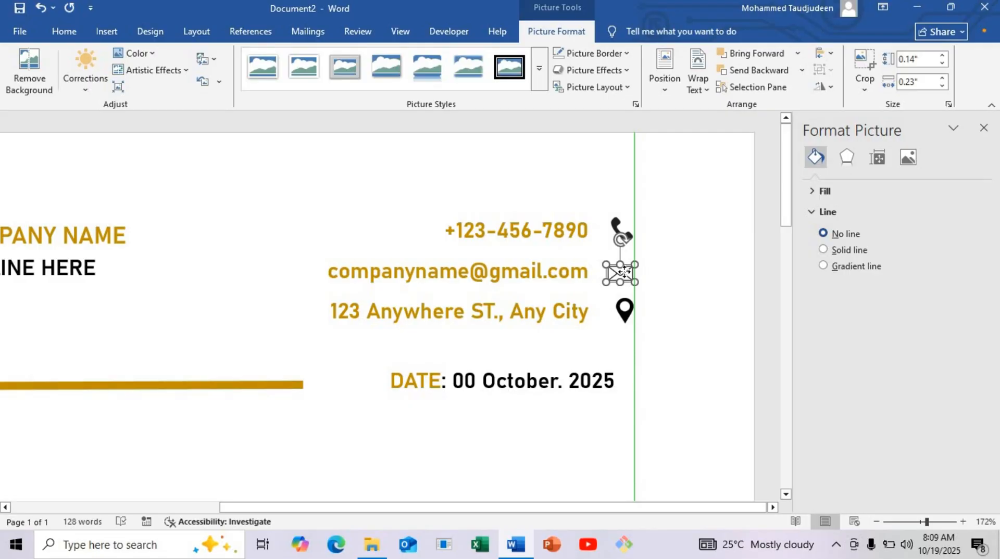
drag(623, 271, 623, 272)
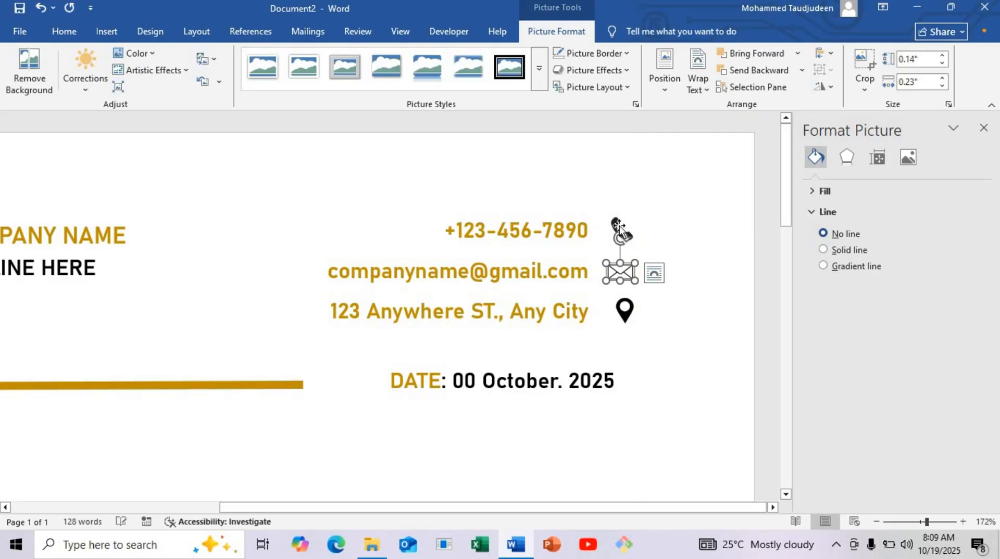
Step: Nudge the phone and location pin icons slightly left so they line up with the envelope icon
click(624, 230)
key(Left)
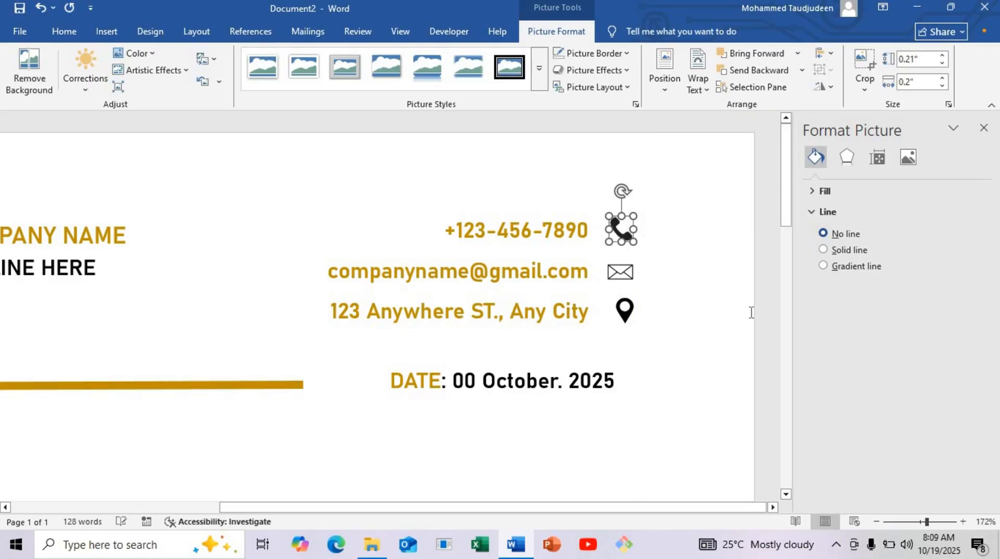
click(628, 307)
key(Left)
key(Left)
key(Left)
key(Left)
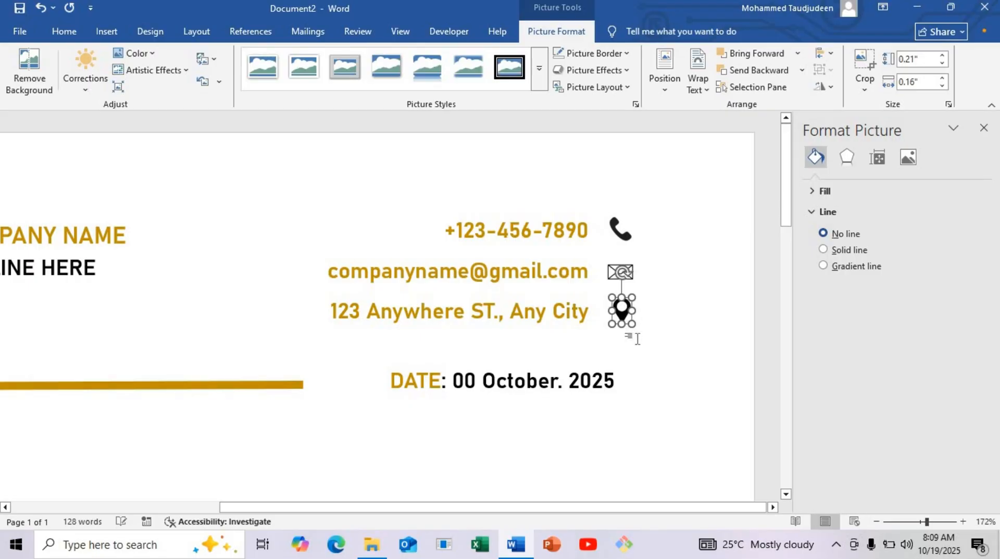
click(635, 342)
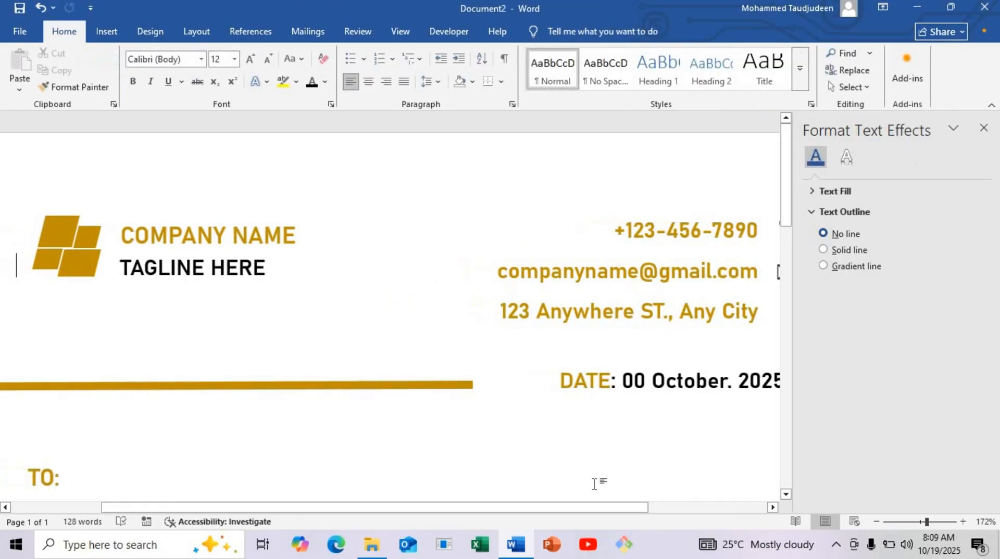
Step: Zoom out to 57% and review the whole letterhead page
drag(589, 508, 695, 496)
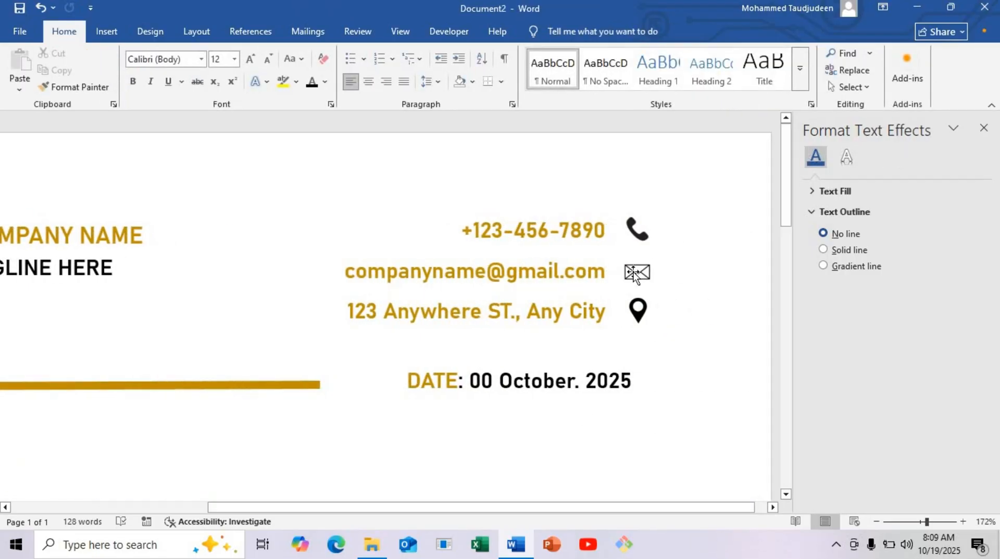
click(904, 522)
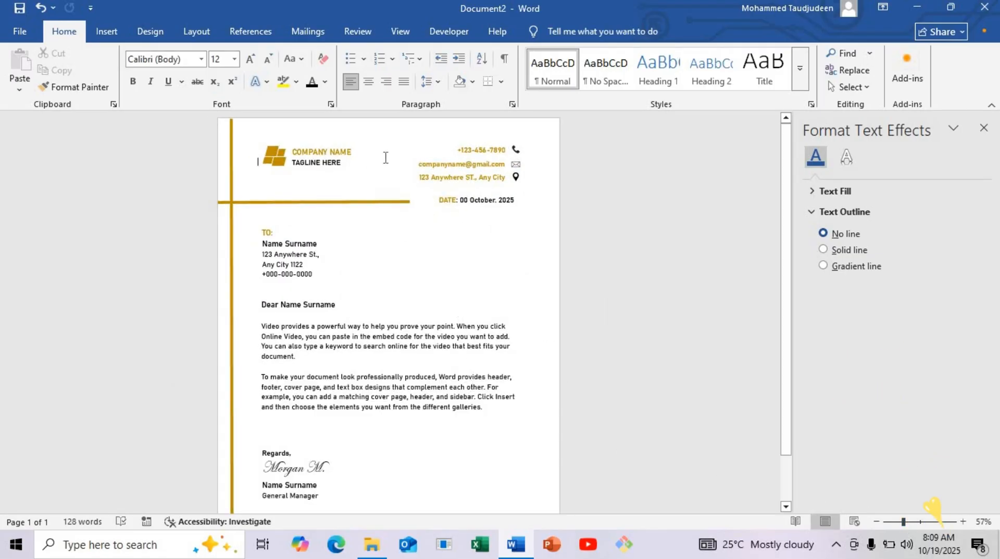
scroll(385, 157, down, 3)
scroll(354, 406, up, 3)
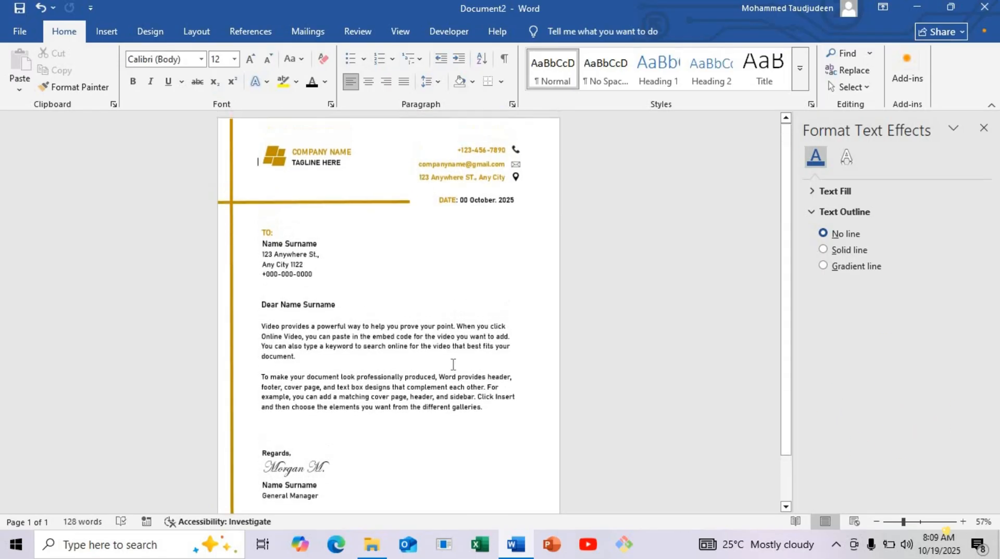